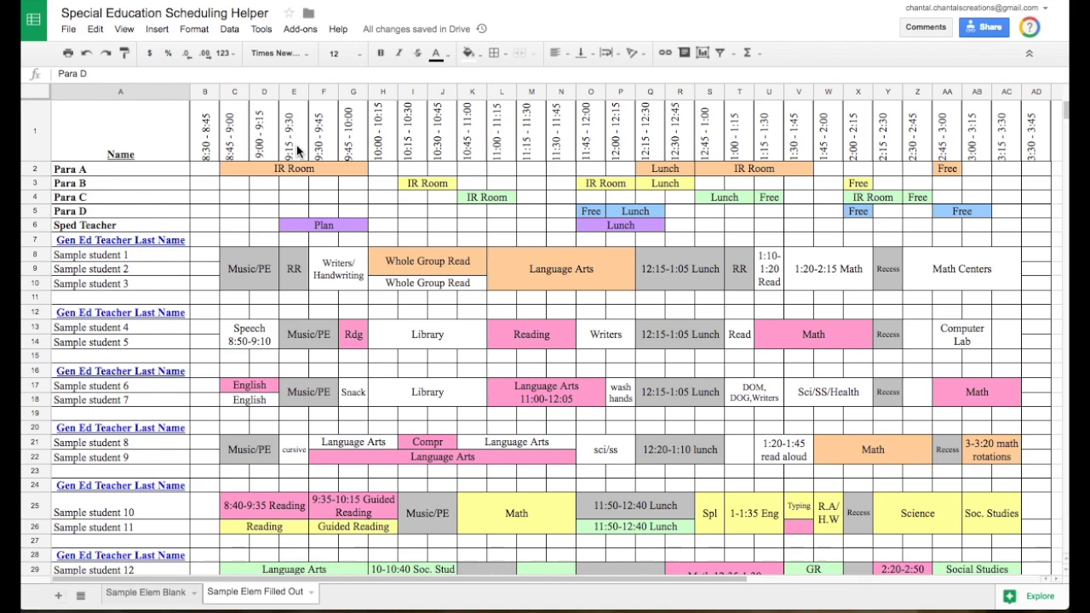
# Step: Change the first time slot in B1 of the filled-out schedule to 8:35 - 8:45
pyautogui.doubleClick(198, 144)
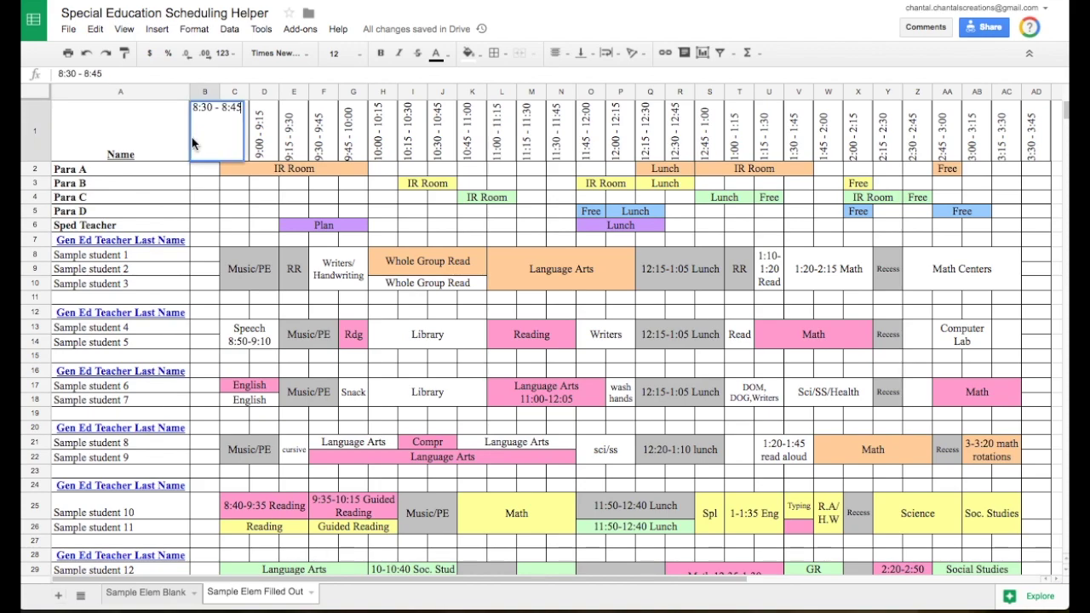
pyautogui.click(77, 74)
pyautogui.press('BackSpace')
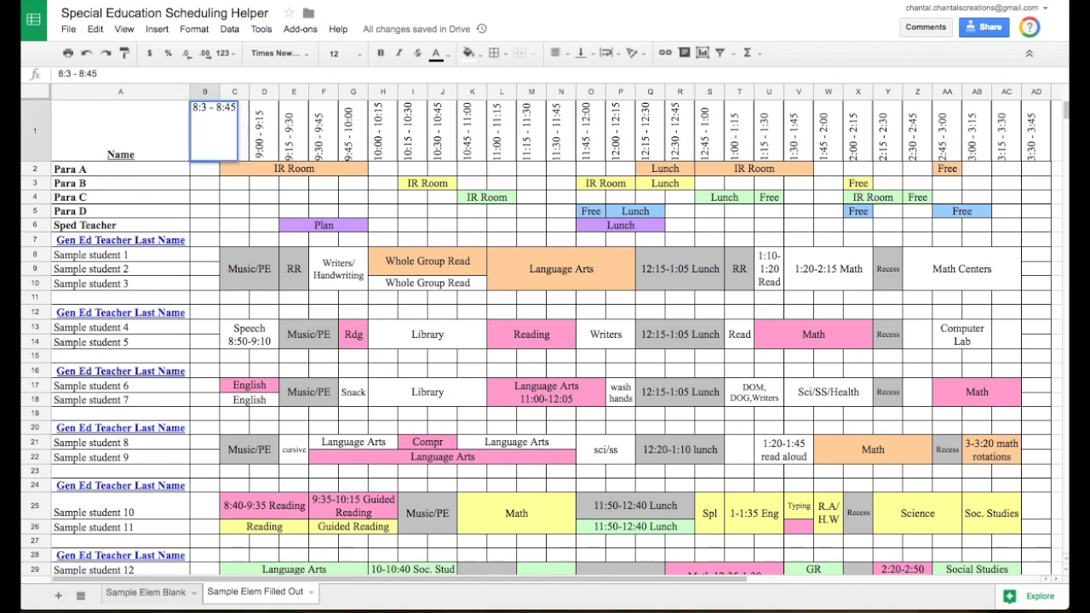
pyautogui.write('5')
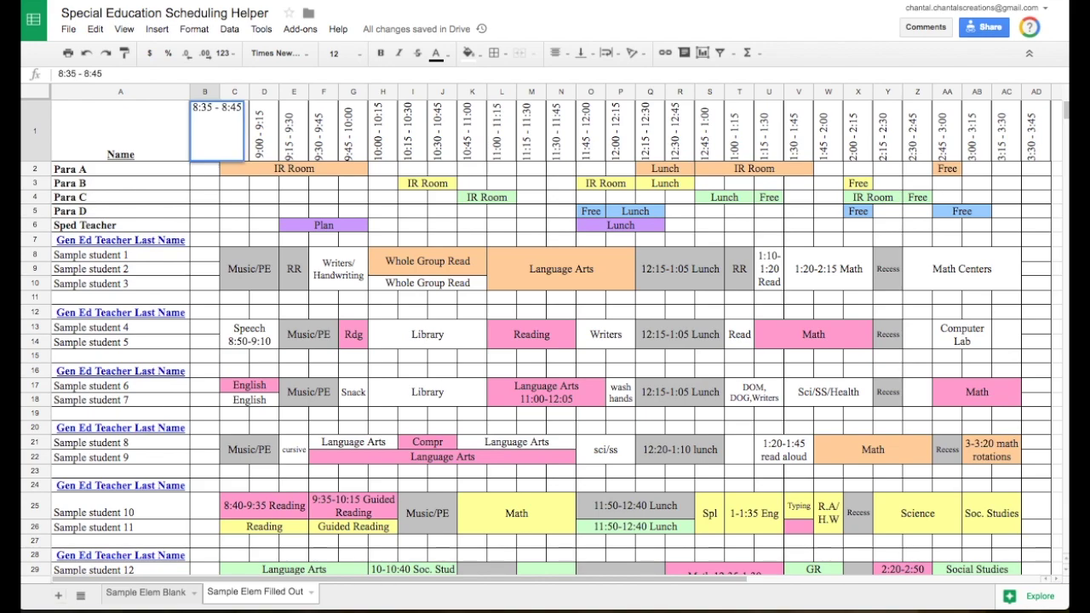
pyautogui.click(286, 134)
# Step: Set the first time slot in B1 back to 8:30 - 8:45
pyautogui.click(205, 138)
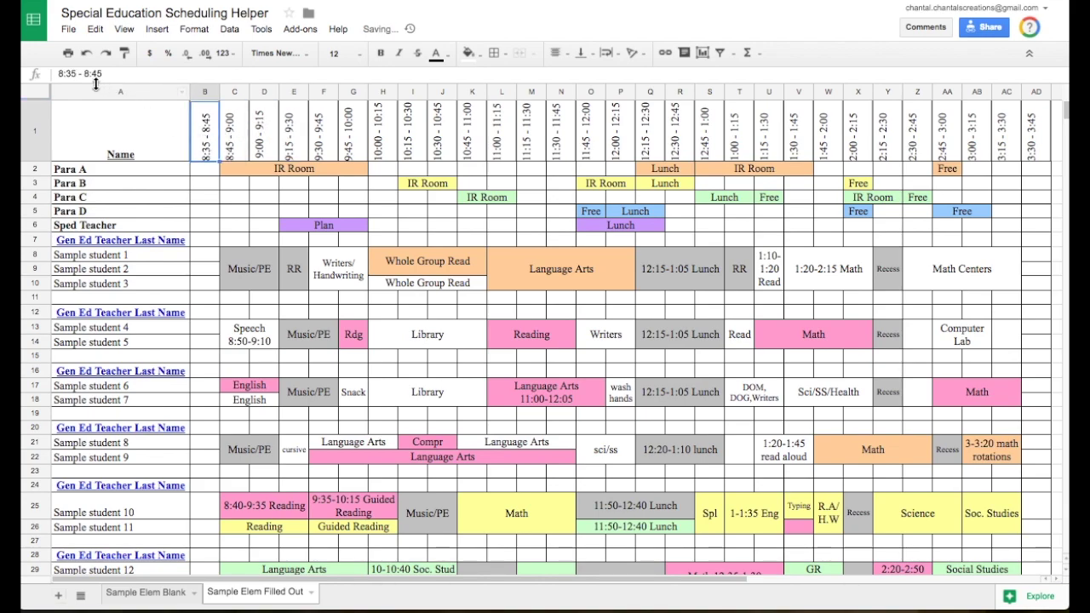
pyautogui.doubleClick(216, 139)
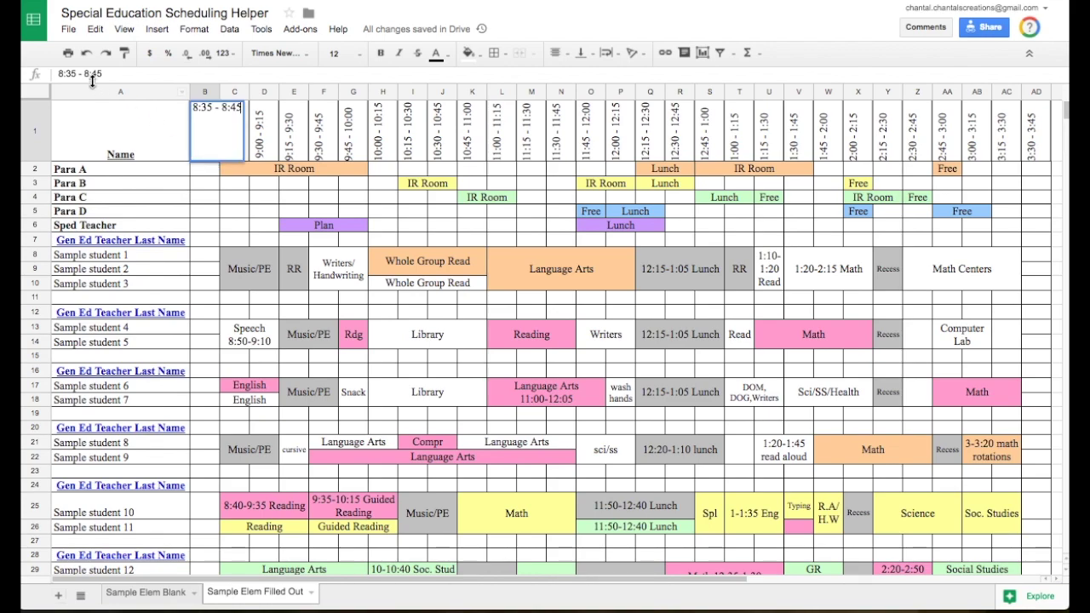
pyautogui.click(76, 74)
pyautogui.press('BackSpace')
pyautogui.write('0')
pyautogui.click(295, 138)
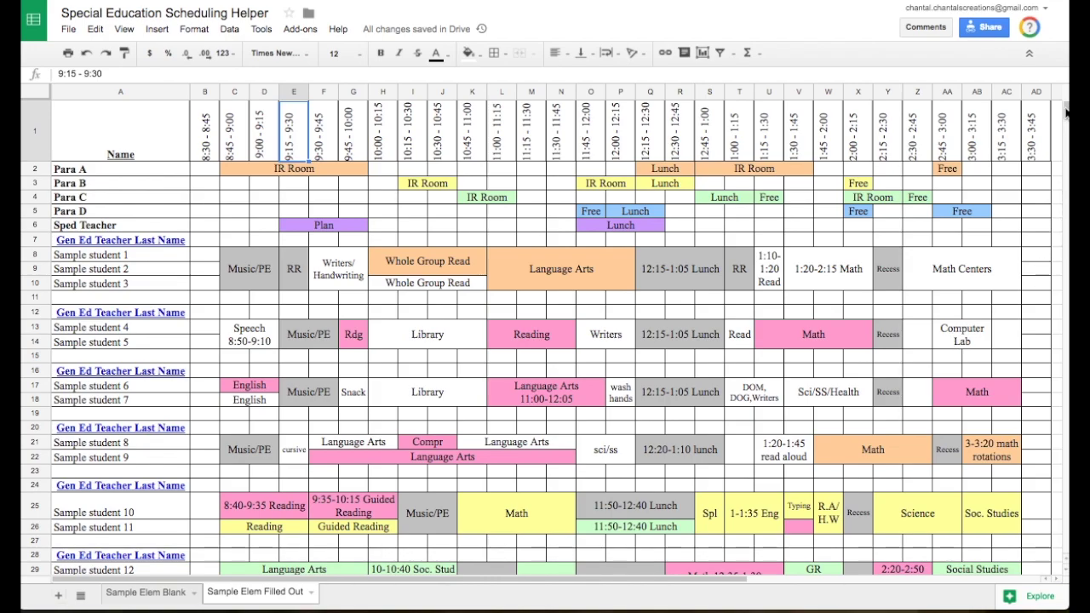
# Step: Look over the filled-out schedule down to its key, and check its print preview and scale setting
pyautogui.scroll(-5, 1065, 110)
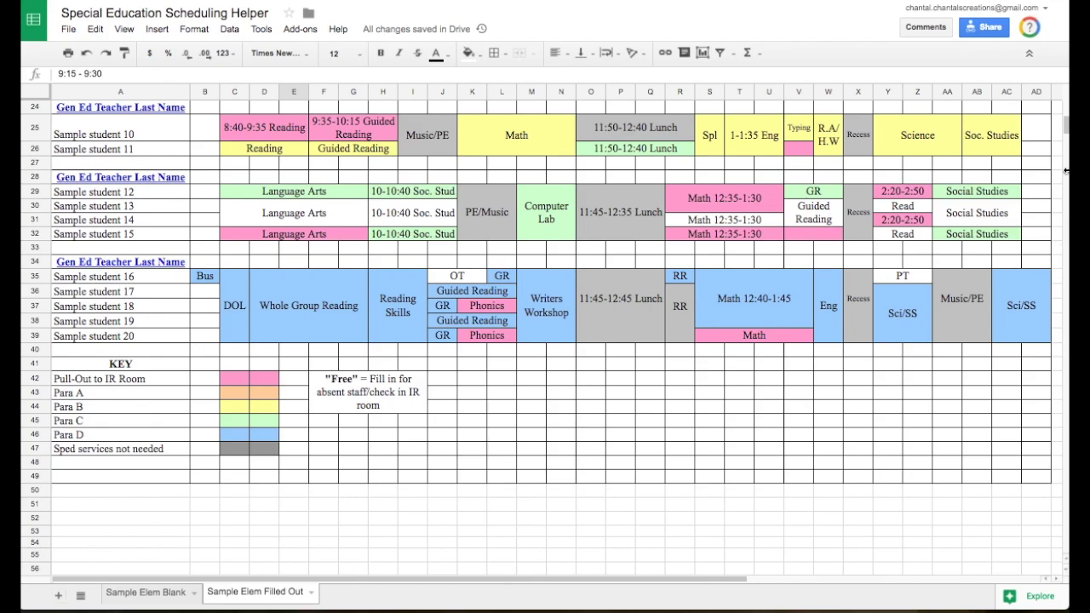
pyautogui.moveTo(1066, 132); pyautogui.dragTo(1066, 104)
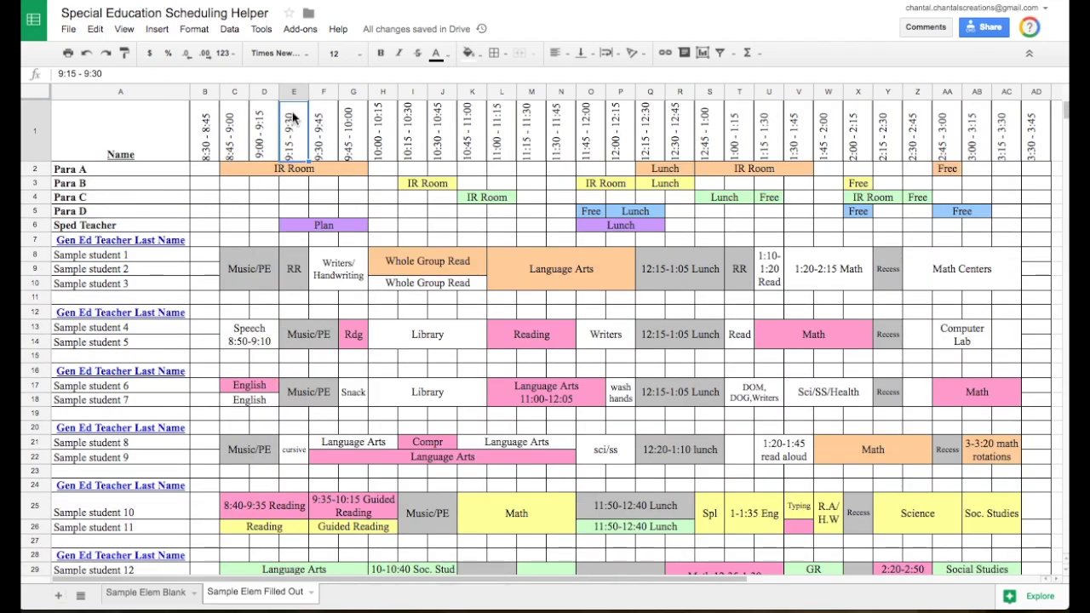
pyautogui.click(69, 52)
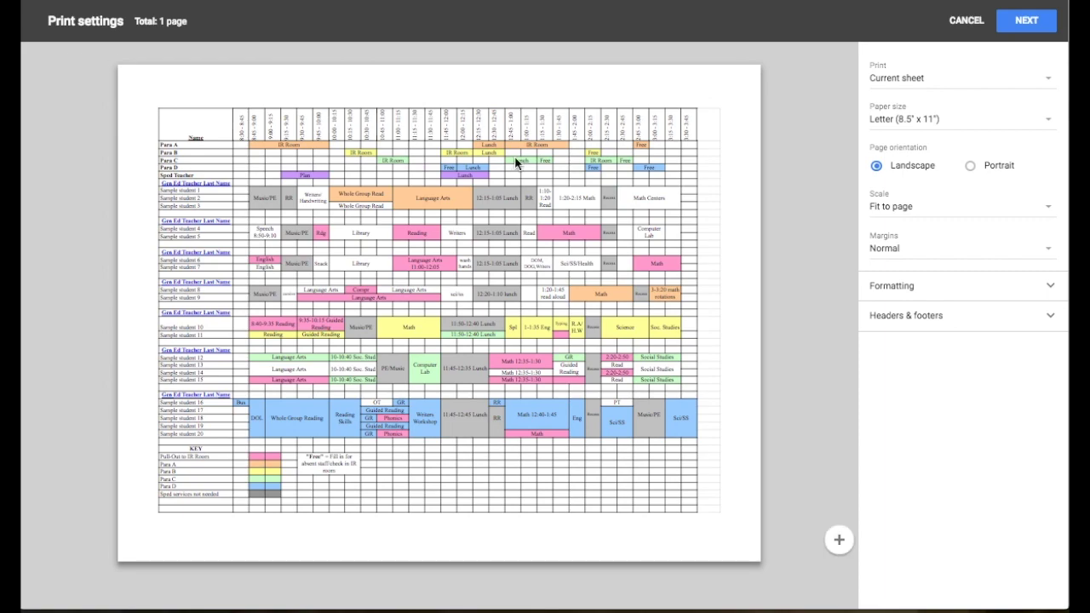
pyautogui.click(1057, 213)
pyautogui.click(960, 212)
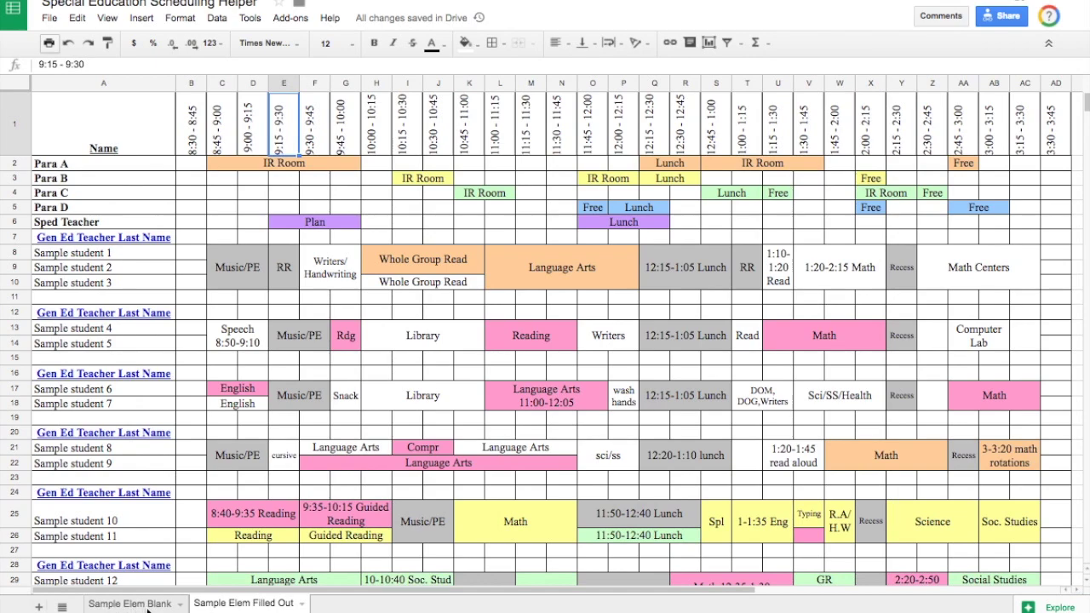
# Step: On the Sample Elem Blank sheet, delete the 8:30 - 8:45 time column
pyautogui.click(129, 602)
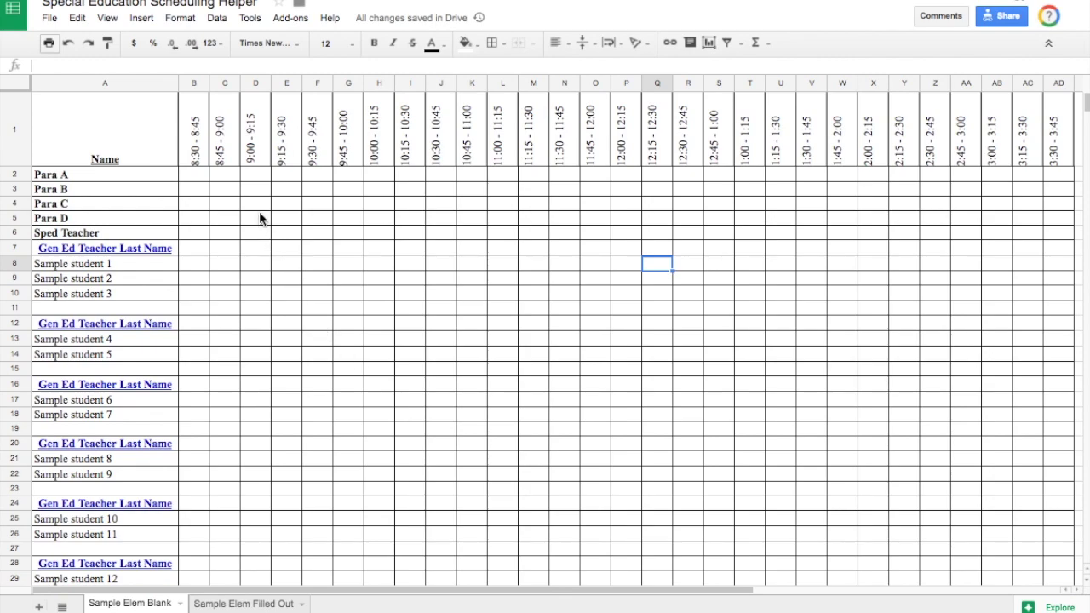
pyautogui.click(202, 152)
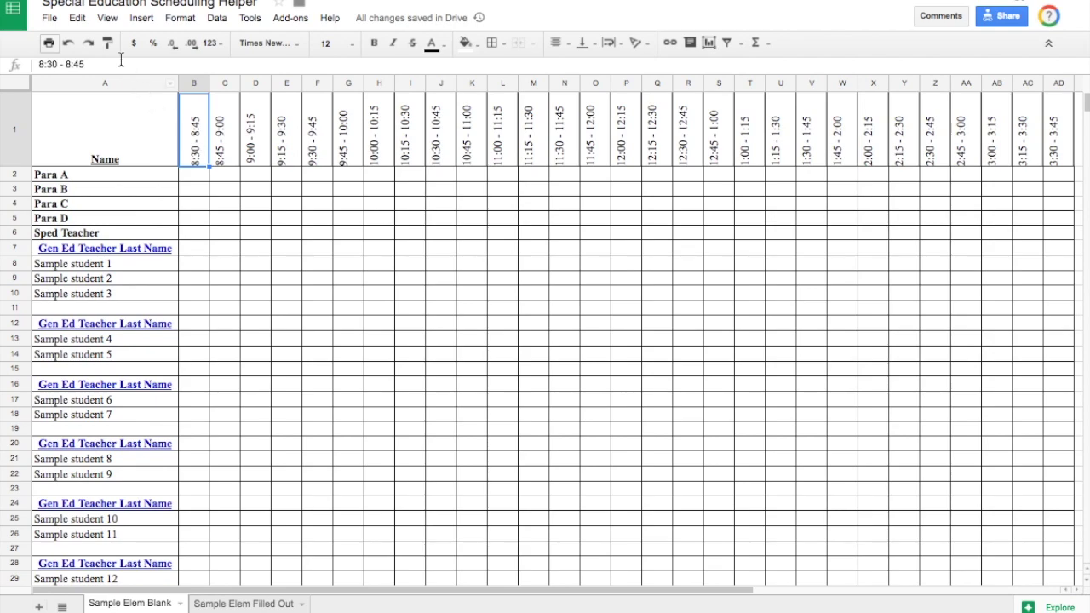
pyautogui.click(77, 19)
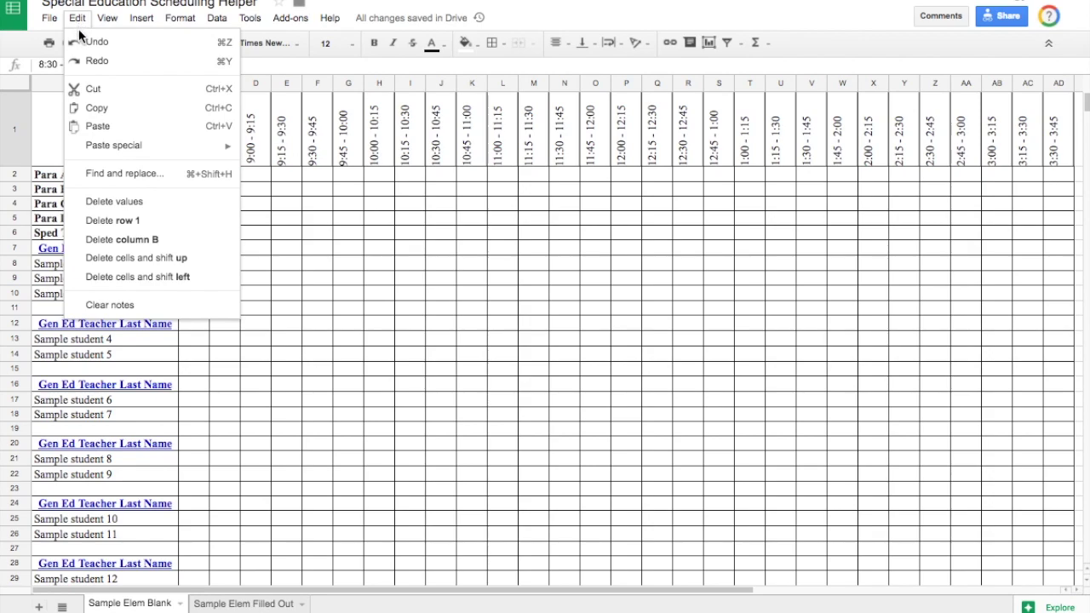
pyautogui.click(134, 241)
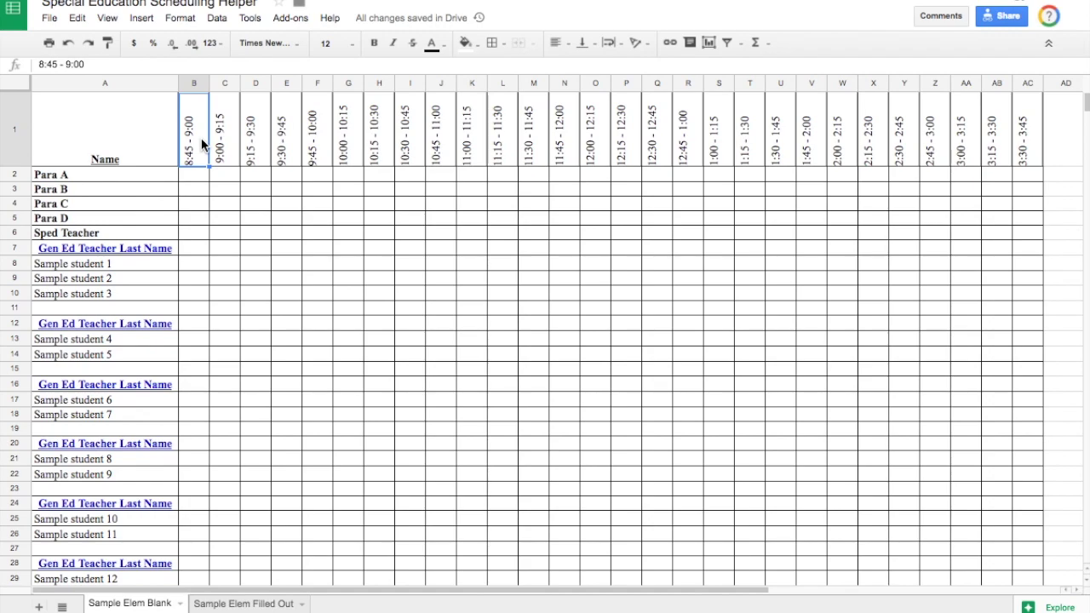
# Step: Insert a column before the 8:45 - 9:00 slot and enter 8:30 - 8:45 as its heading in B1
pyautogui.click(143, 21)
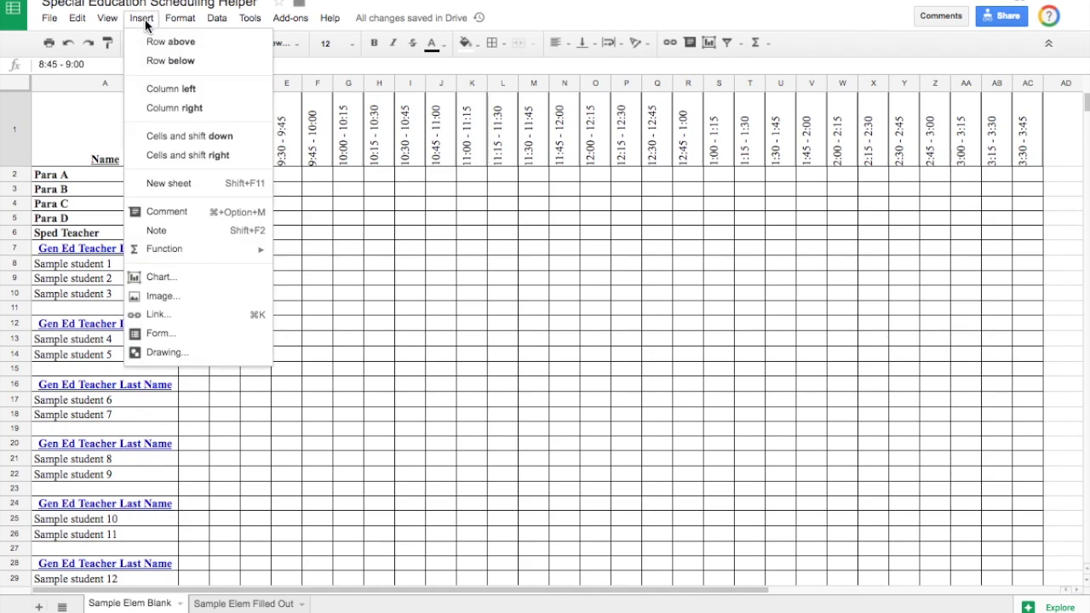
pyautogui.click(155, 92)
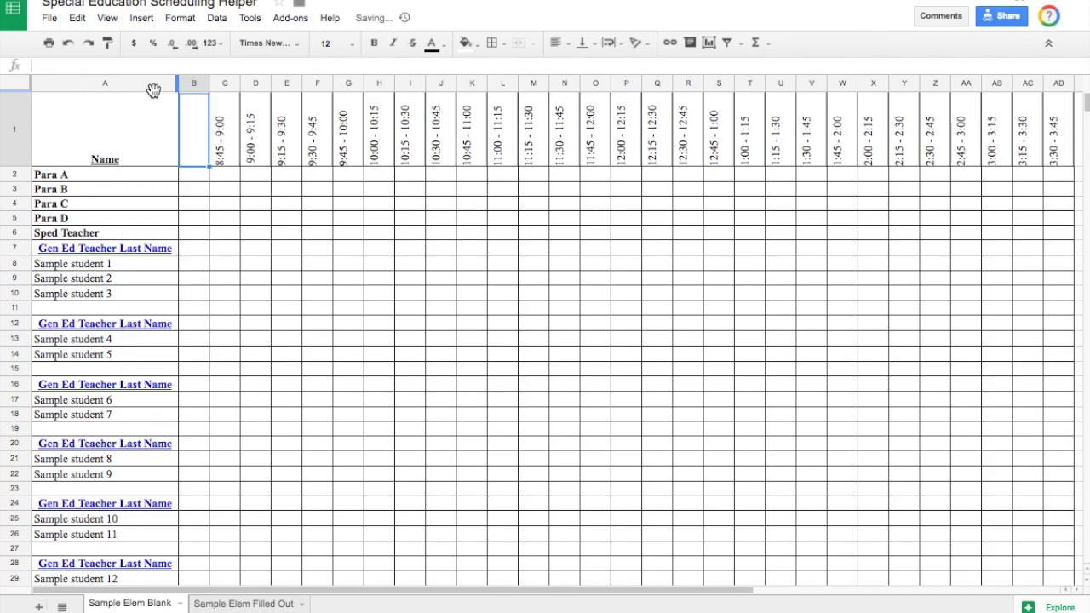
pyautogui.write('8:30 -')
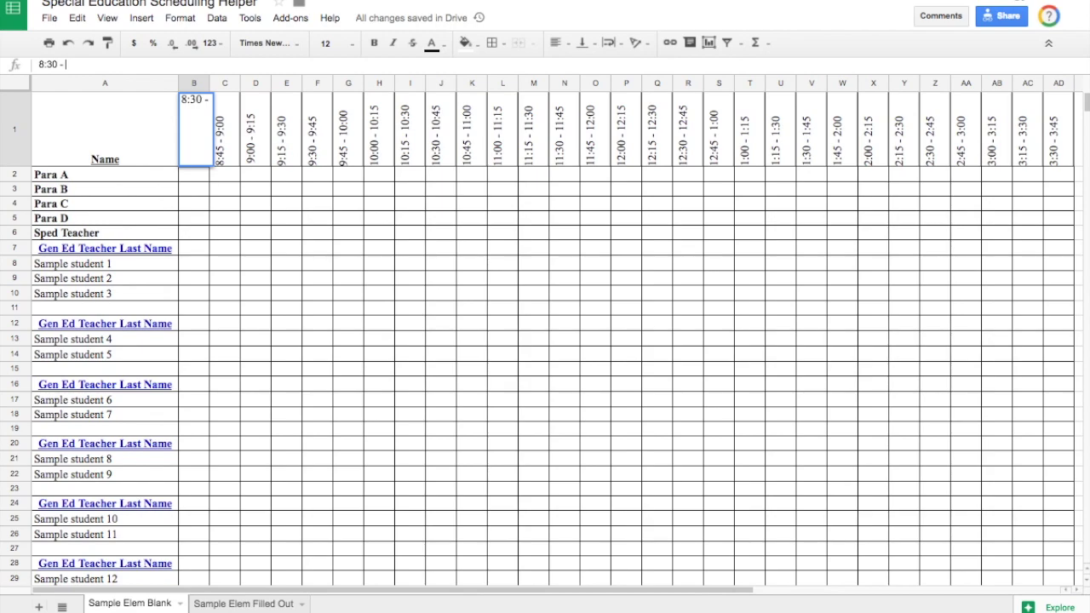
pyautogui.write(' 8:45')
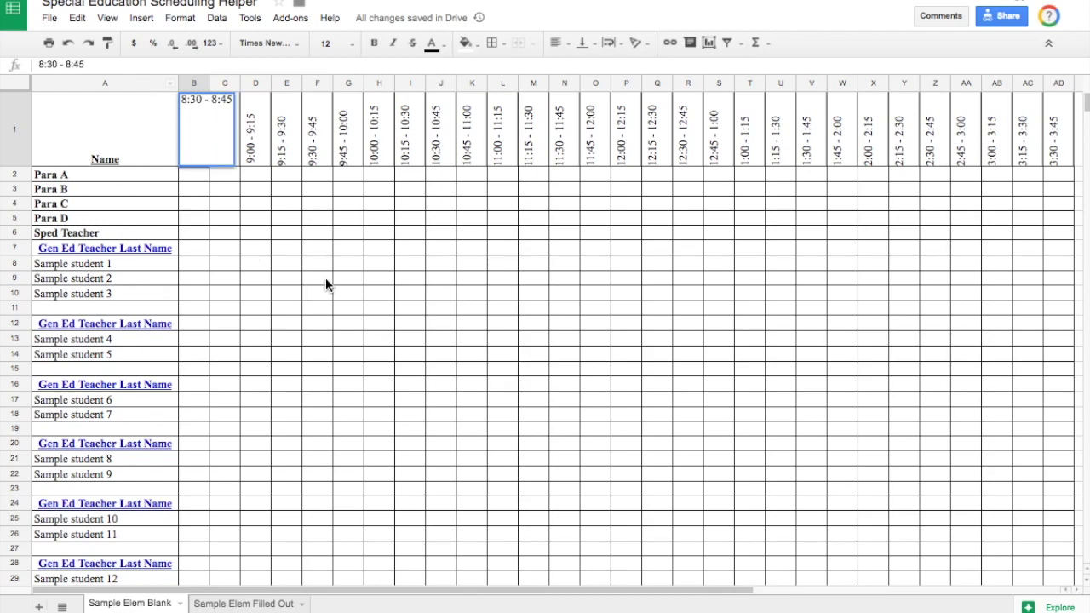
pyautogui.click(327, 281)
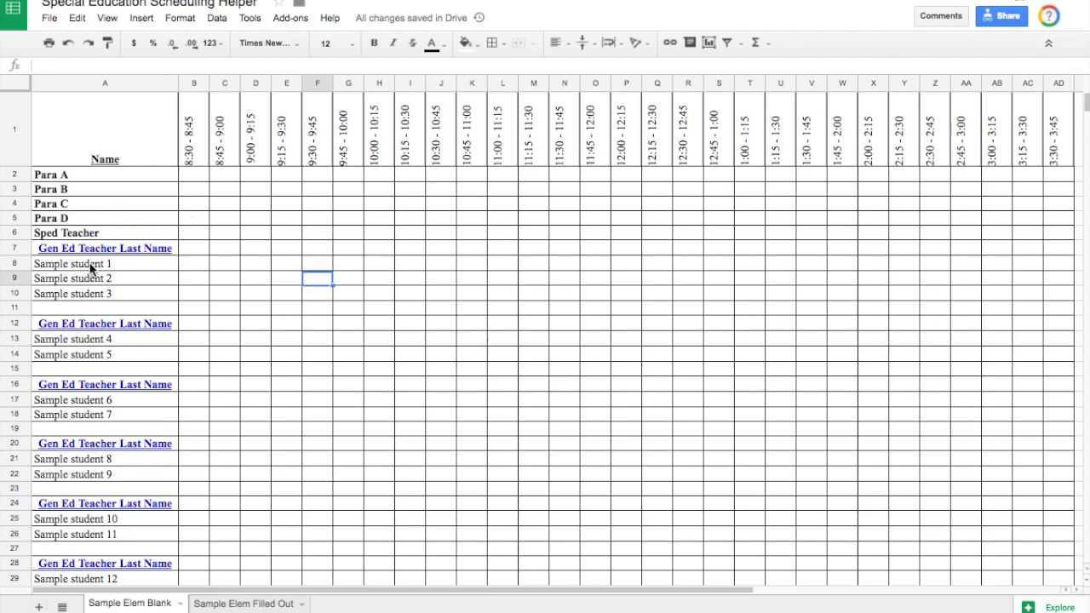
# Step: Replace the Para A and Para B labels in A2 and A3 with the paraprofessionals' titles and last names
pyautogui.click(75, 179)
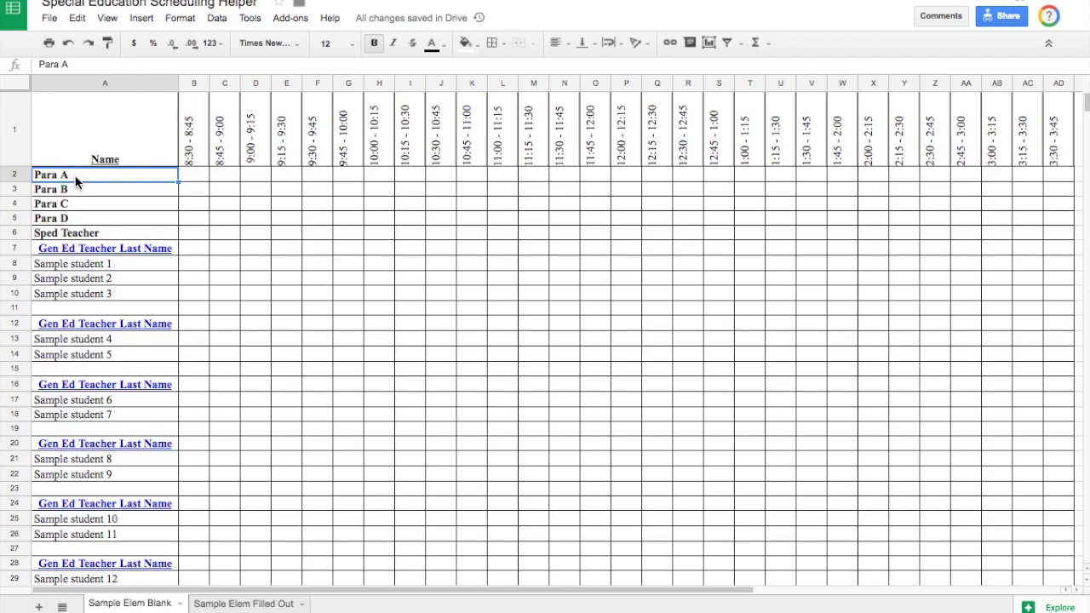
pyautogui.doubleClick(52, 175)
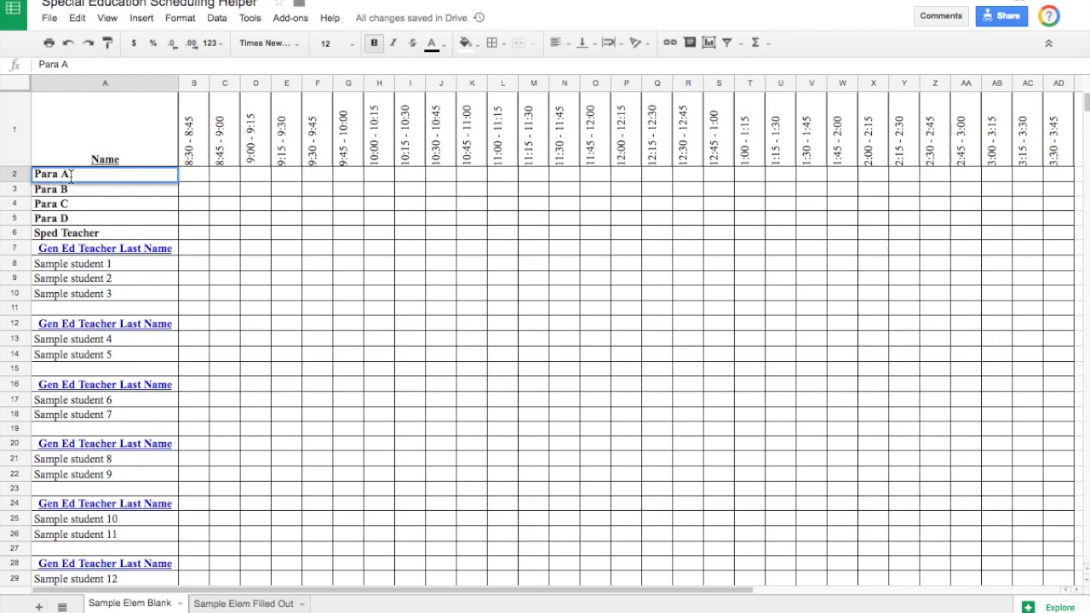
pyautogui.moveTo(72, 174); pyautogui.dragTo(23, 174)
pyautogui.write('Mrs. Smith')
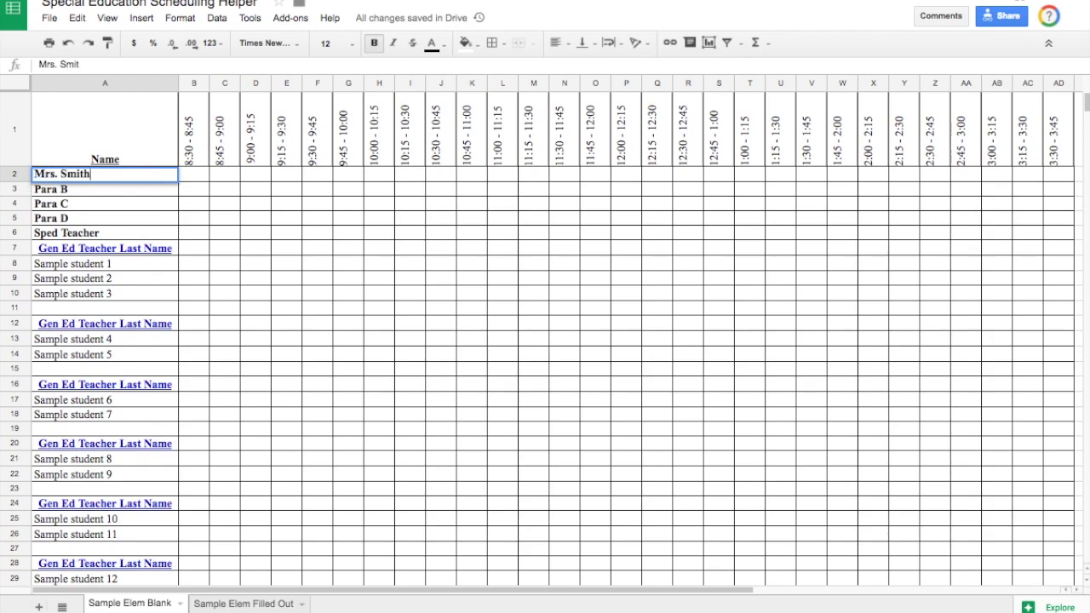
pyautogui.doubleClick(40, 187)
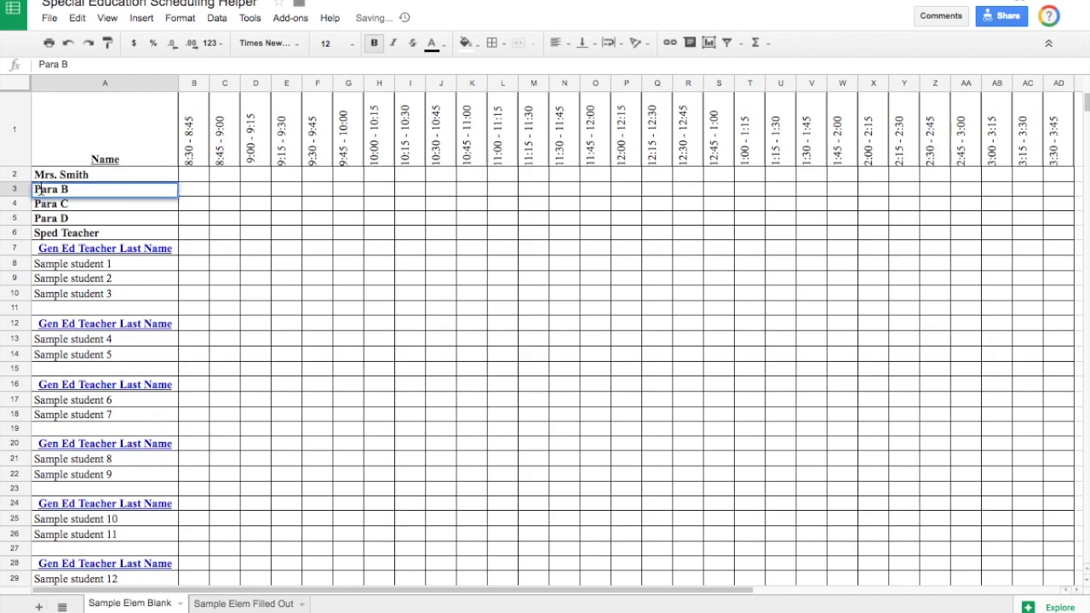
pyautogui.moveTo(76, 189); pyautogui.dragTo(19, 188)
pyautogui.write('Mr.')
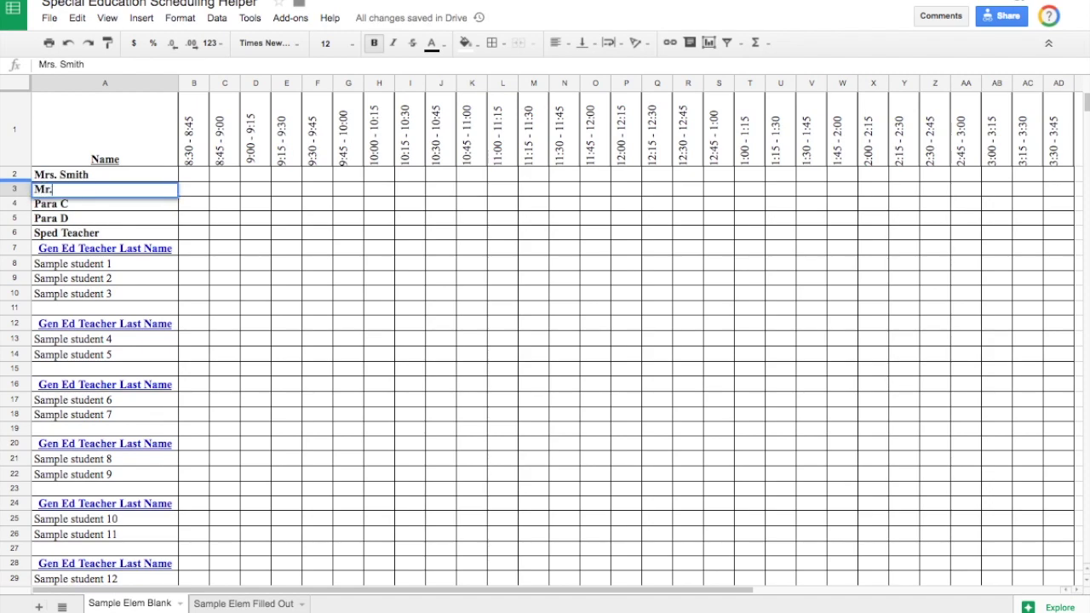
pyautogui.write(' Jones')
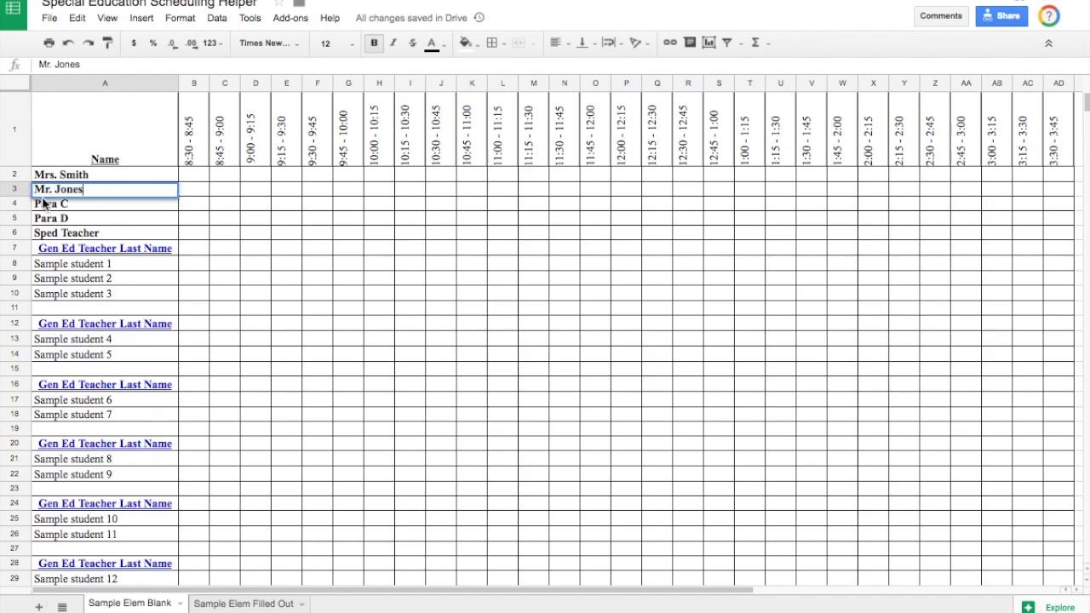
# Step: Replace the Para C and Para D labels in A4 and A5 with the paraprofessionals' titles and last names
pyautogui.doubleClick(43, 203)
pyautogui.moveTo(80, 204); pyautogui.dragTo(32, 207)
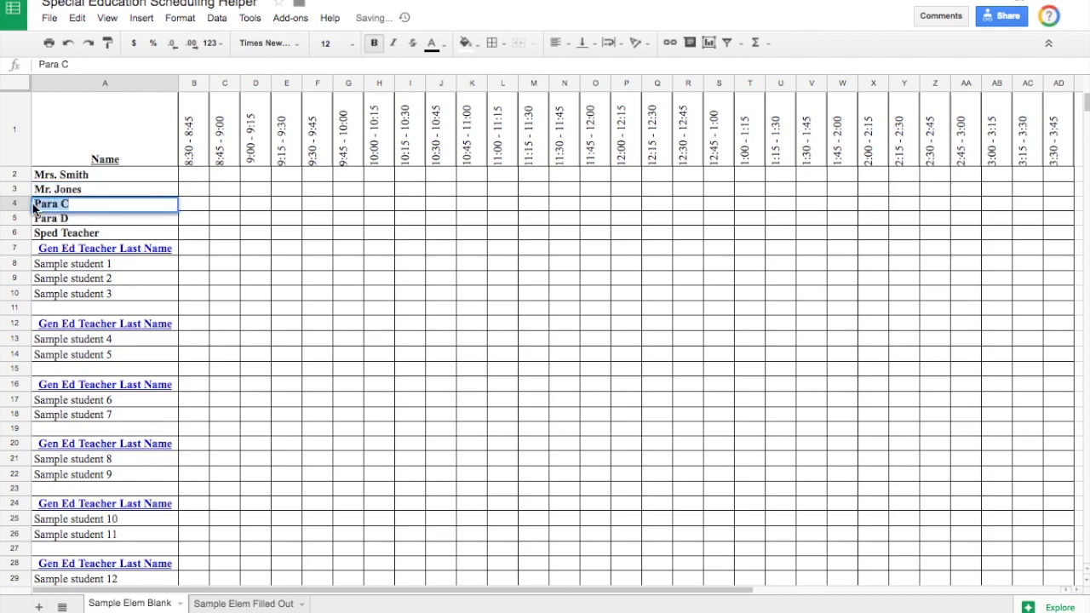
pyautogui.write('Ms.')
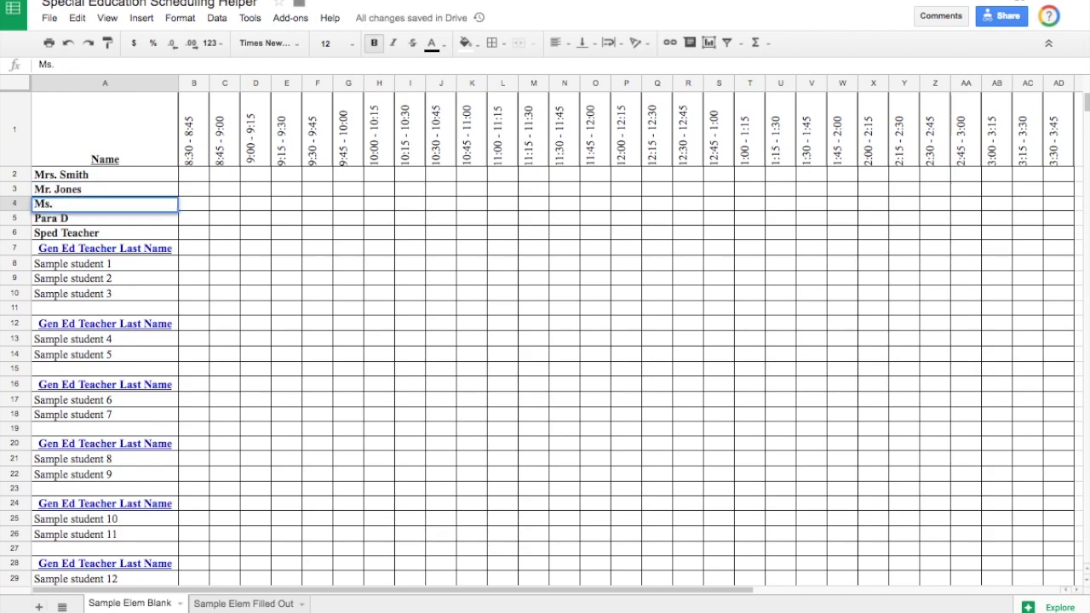
pyautogui.write(' Jolly')
pyautogui.doubleClick(74, 218)
pyautogui.moveTo(77, 218); pyautogui.dragTo(30, 225)
pyautogui.write('Mrs. ')
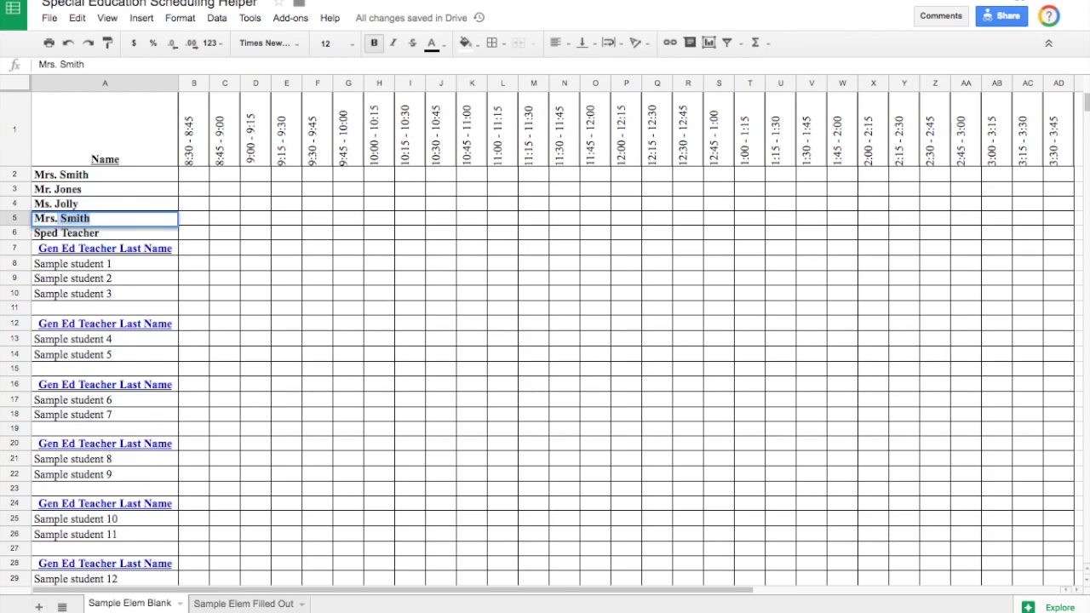
pyautogui.write('Apple')
# Step: Replace the Sped Teacher label in A6 with the special education teacher's title and last name
pyautogui.click(121, 231)
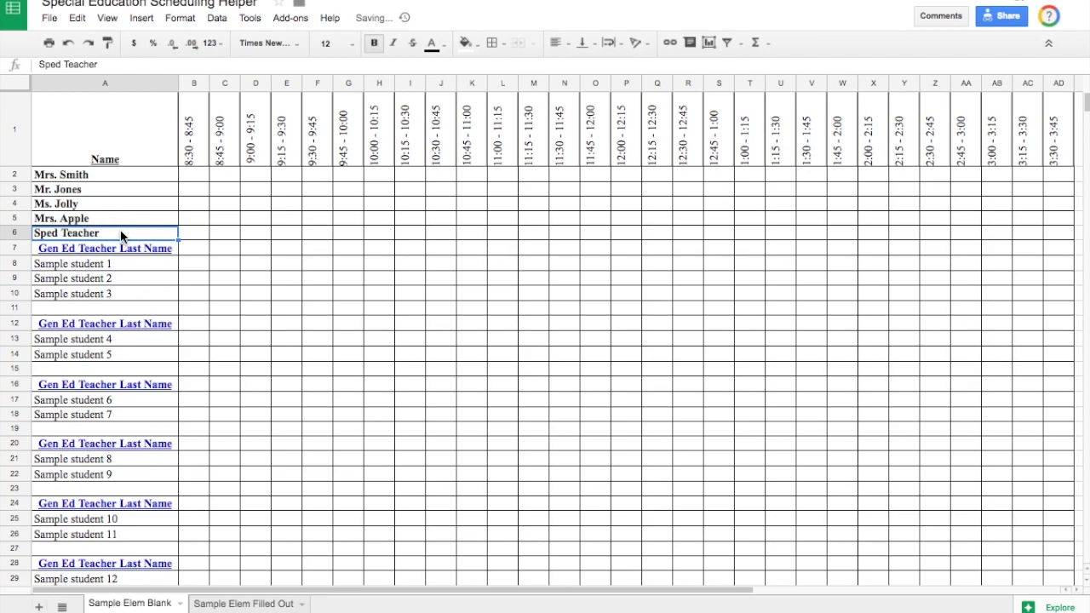
pyautogui.write('Ms. Cox')
pyautogui.click(348, 248)
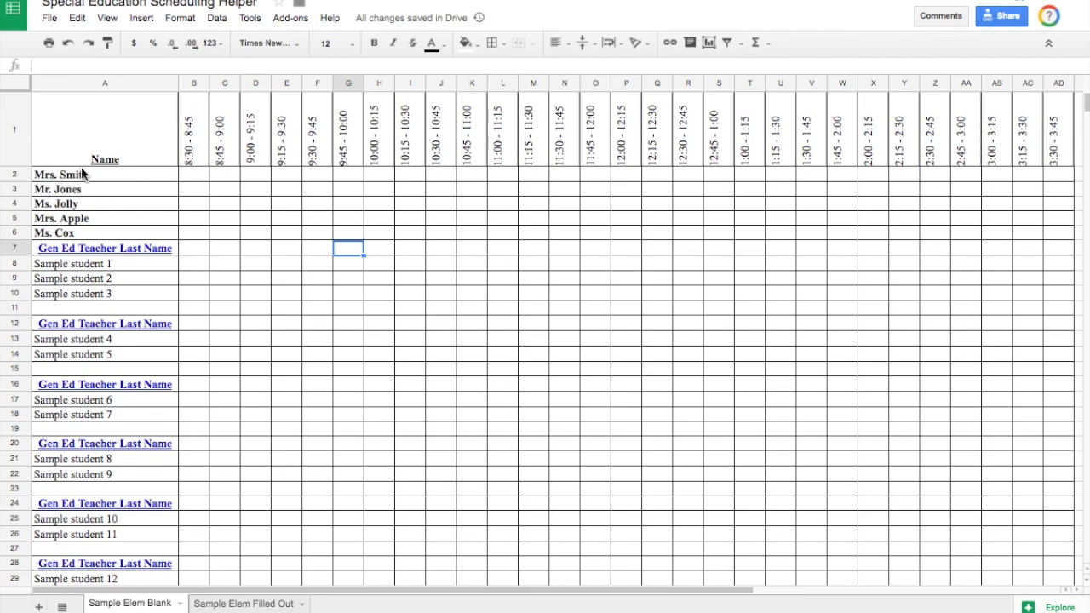
# Step: Insert a row below the fourth paraprofessional in row 5 and enter an additional staff member's name in A6
pyautogui.click(72, 221)
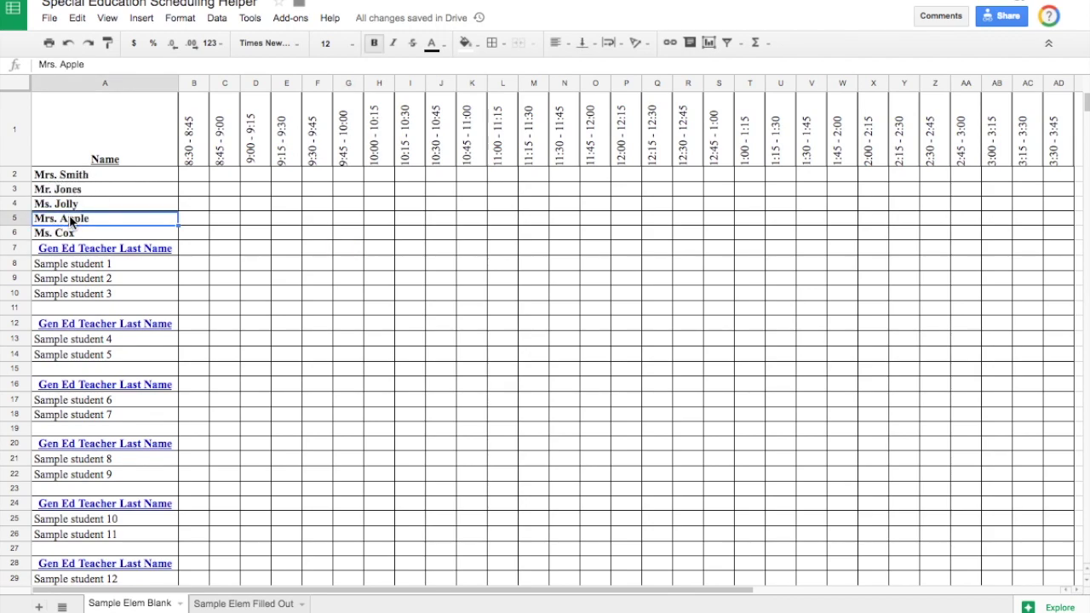
pyautogui.click(142, 19)
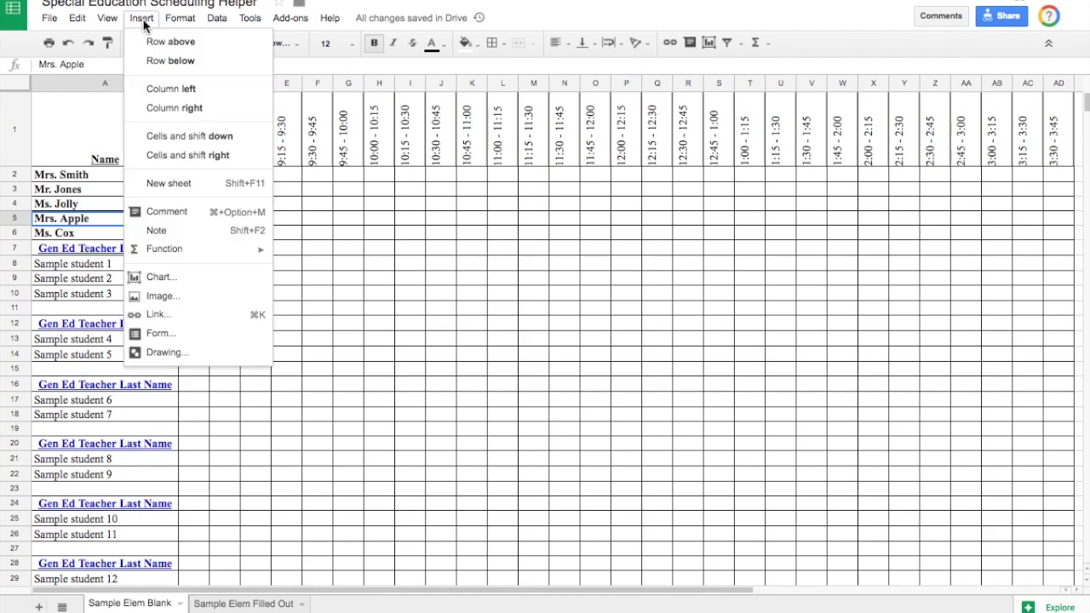
pyautogui.click(170, 61)
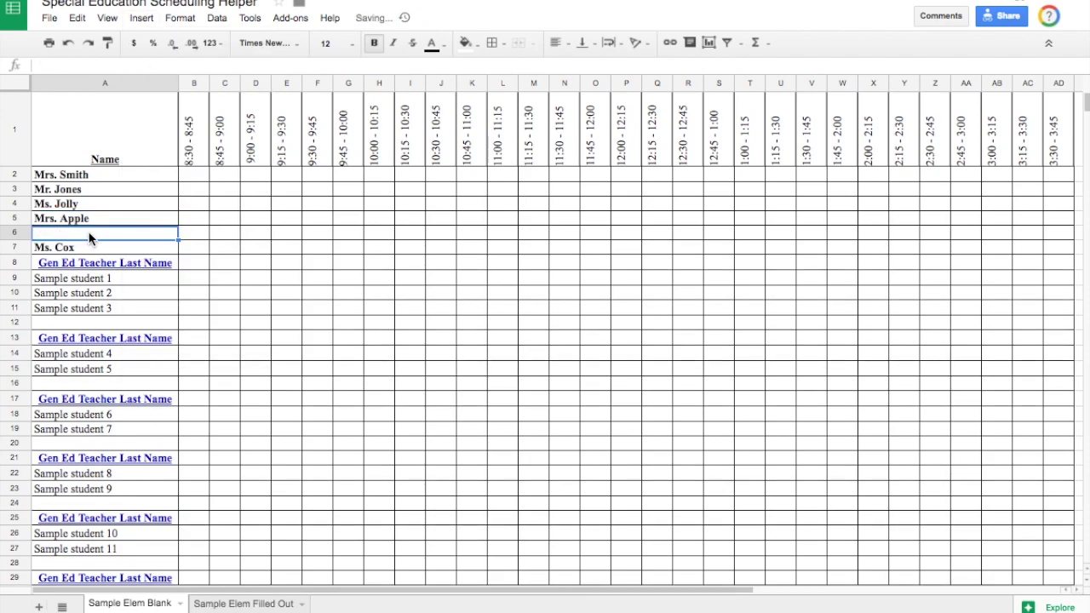
pyautogui.write('Mrs. Pencil')
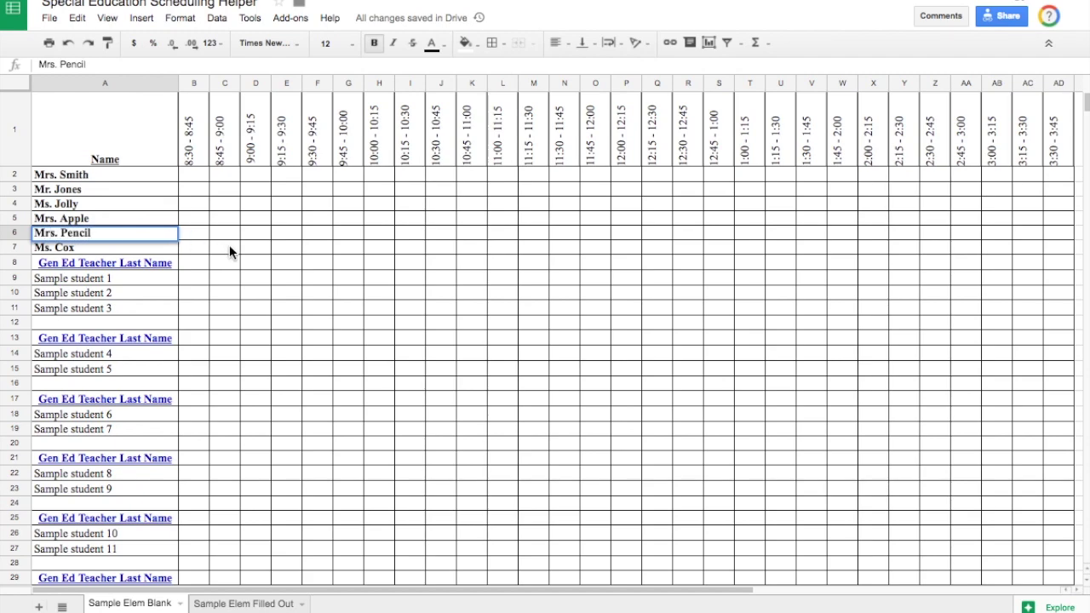
pyautogui.click(229, 248)
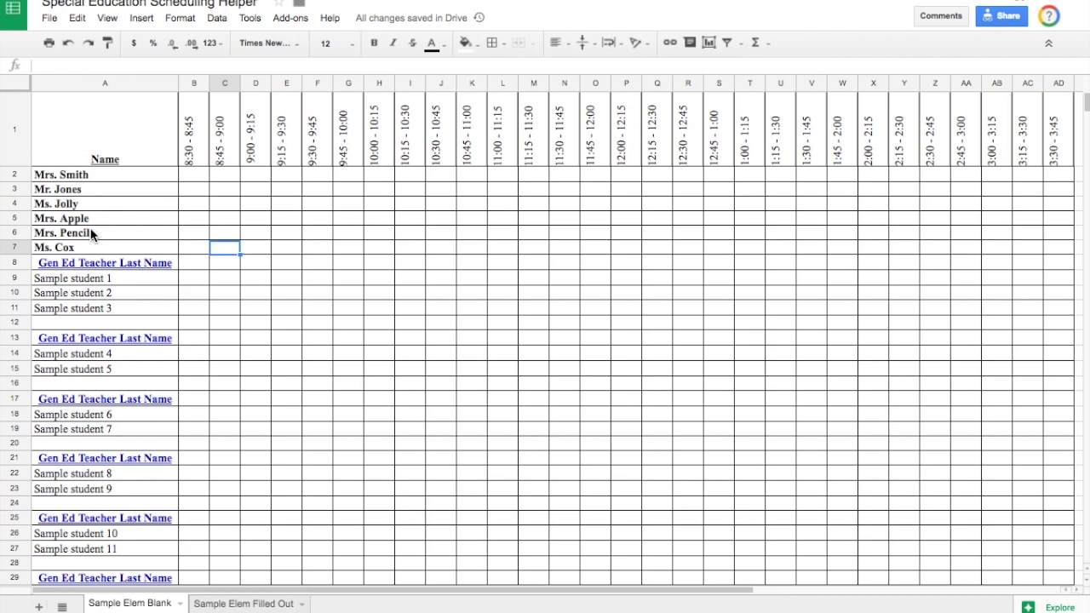
# Step: Delete row 6, which holds the additional staff member's name, from the staff list
pyautogui.click(91, 232)
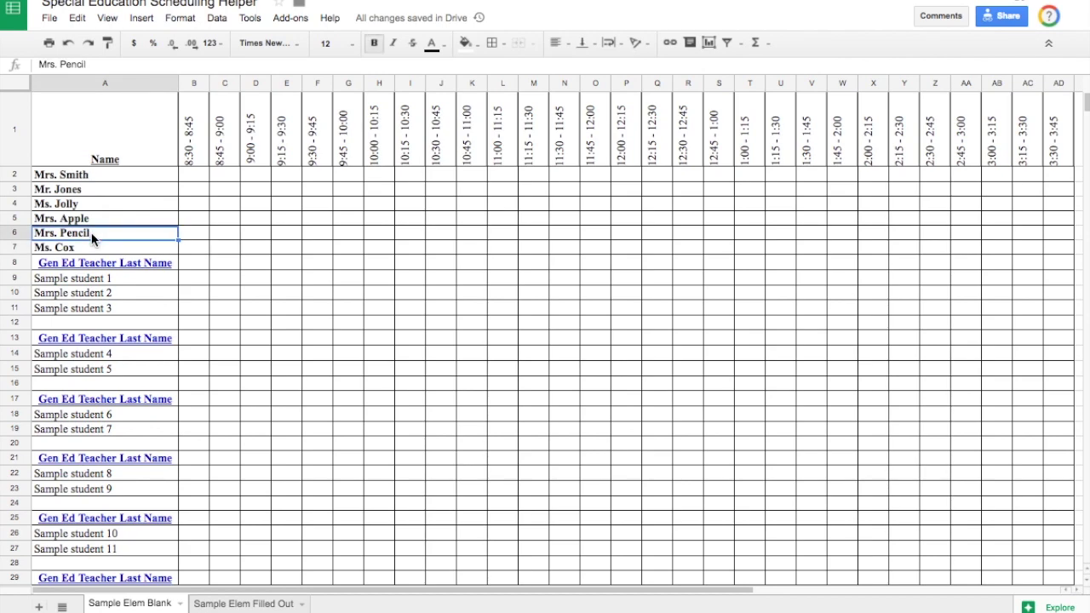
pyautogui.click(77, 18)
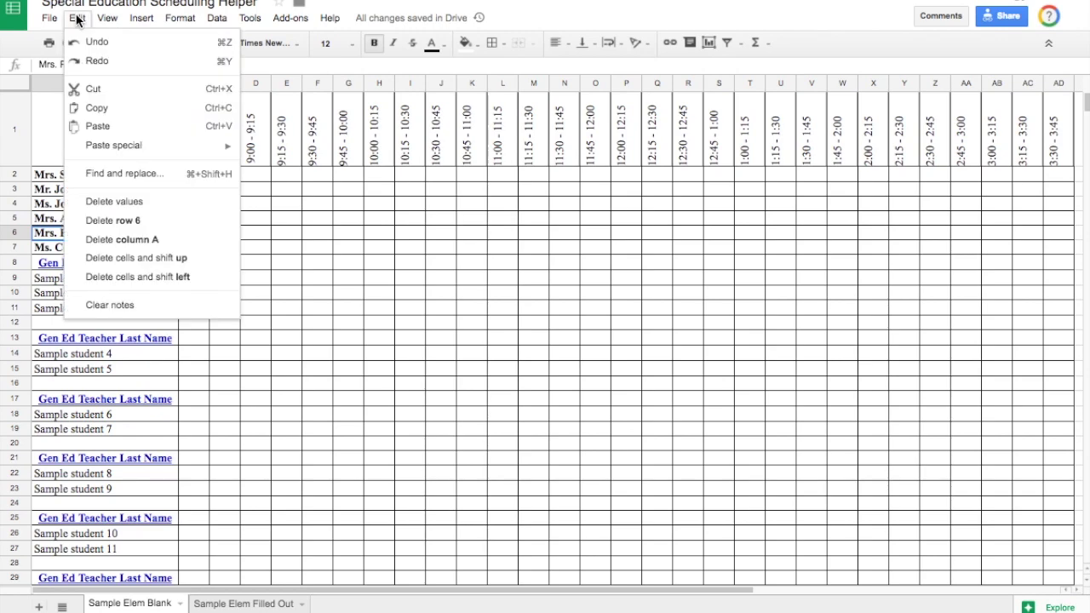
pyautogui.click(124, 223)
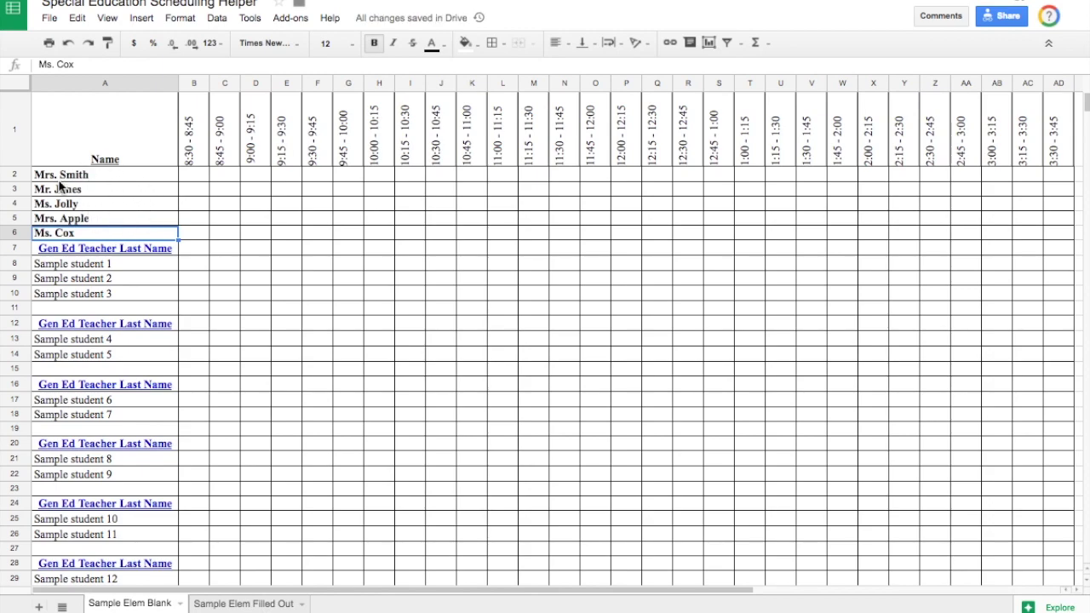
# Step: Replace the Gen Ed Teacher Last Name label in A7 with the teacher's title and last name followed by B-10
pyautogui.click(83, 251)
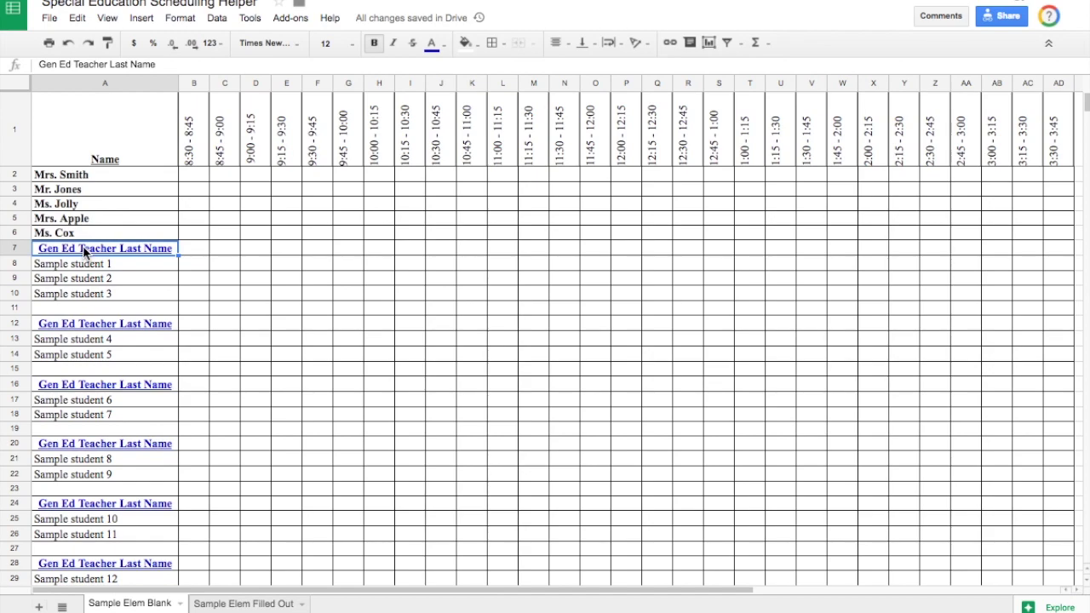
pyautogui.write('Mrs.')
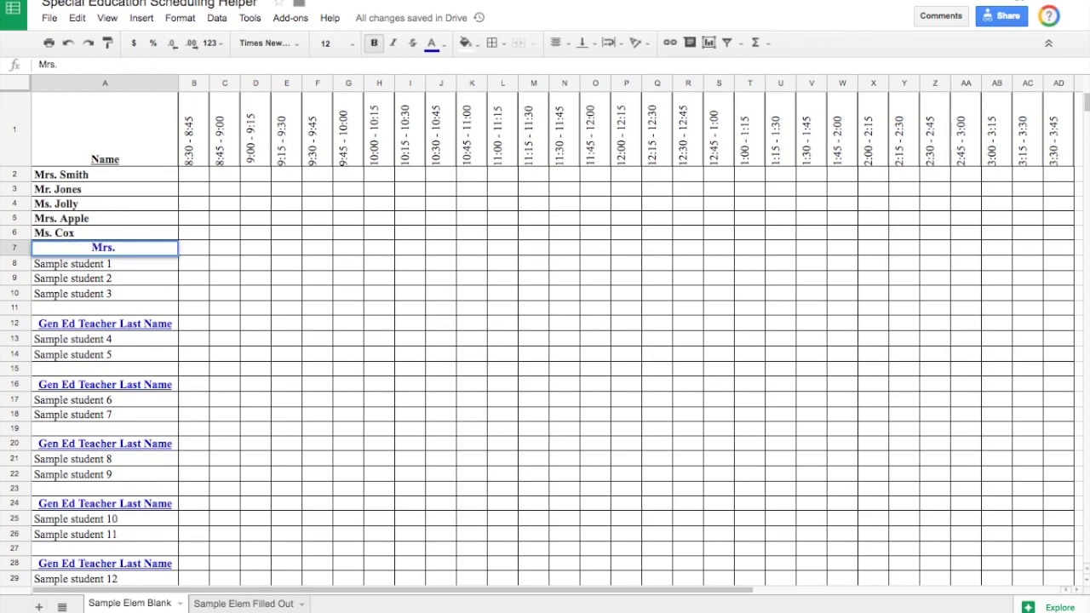
pyautogui.write(' Chalk B-10')
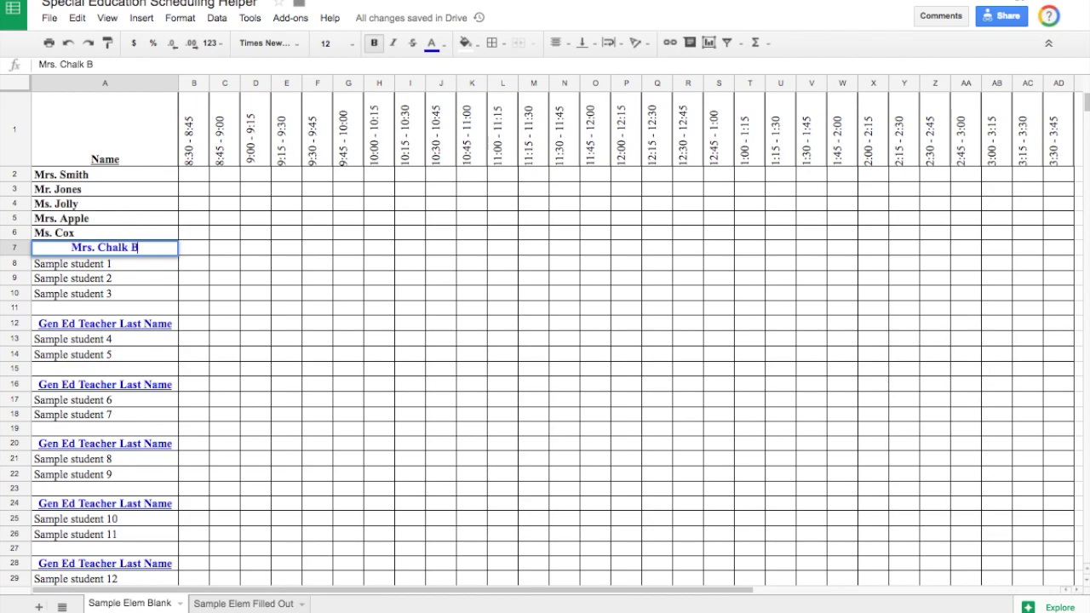
# Step: Replace the labels Sample student 1 to 3 in A8:A10 with the initials AB, CD and EF
pyautogui.click(148, 270)
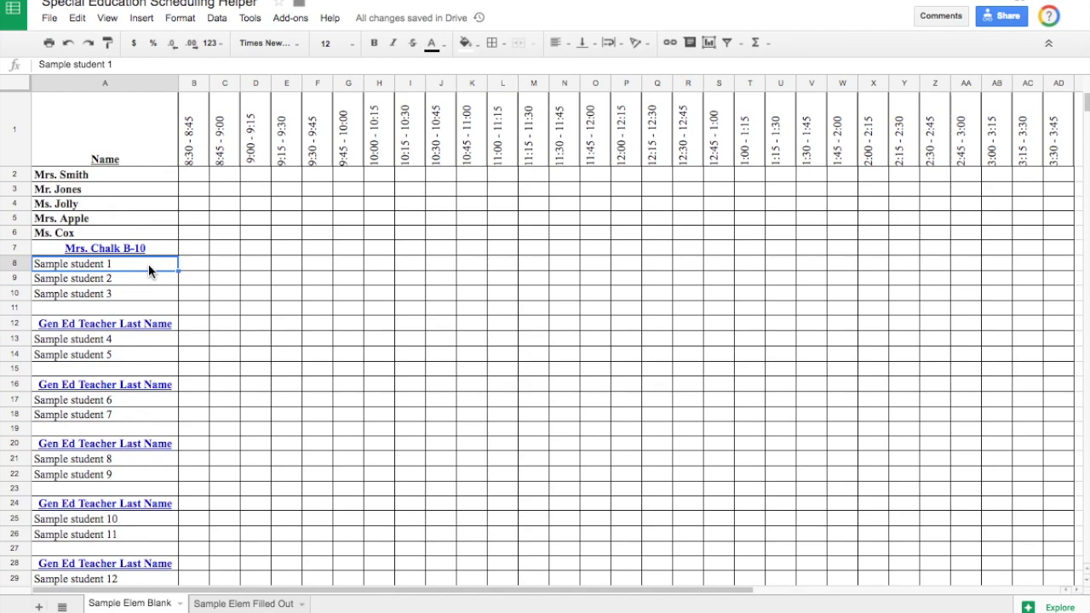
pyautogui.write('AB')
pyautogui.click(118, 284)
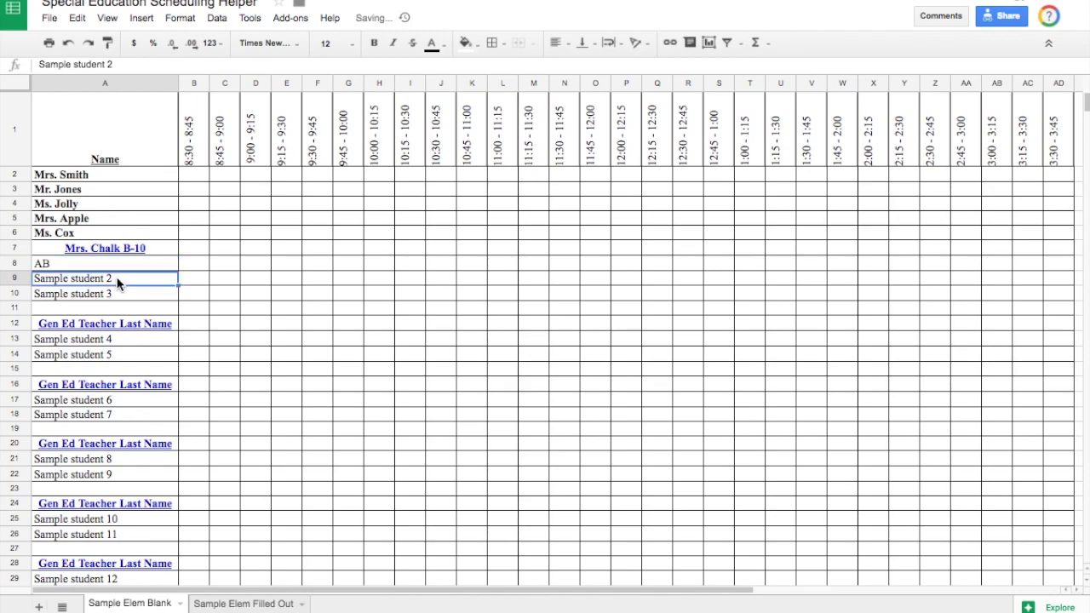
pyautogui.write('CD')
pyautogui.click(99, 298)
pyautogui.write('EF')
pyautogui.click(294, 311)
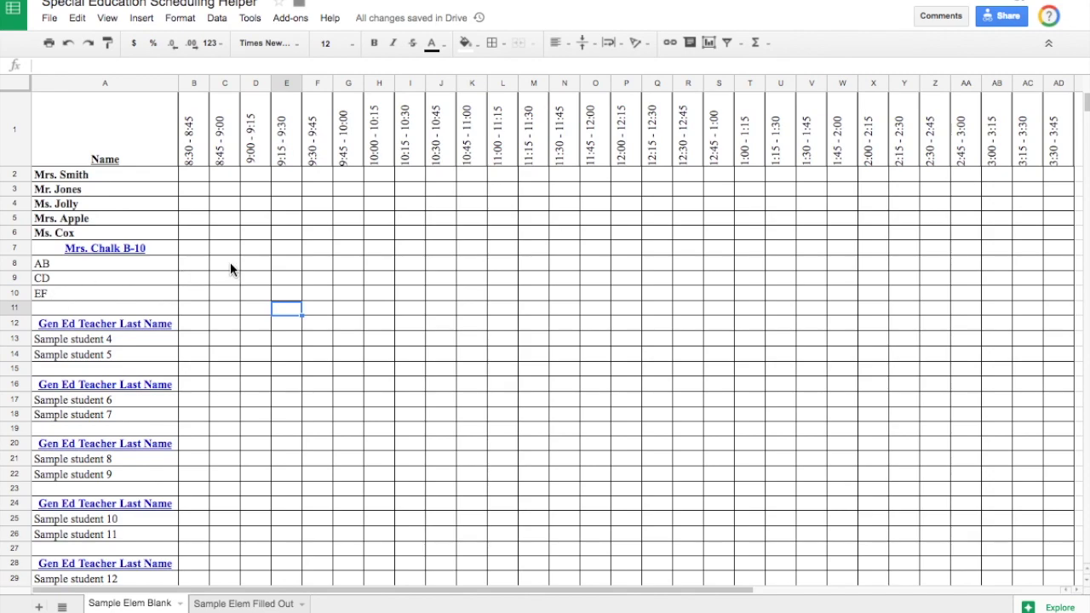
# Step: Merge C8:D10 into one block covering 8:45 to 9:15 and enter Music / PE in it
pyautogui.moveTo(230, 263); pyautogui.dragTo(257, 295)
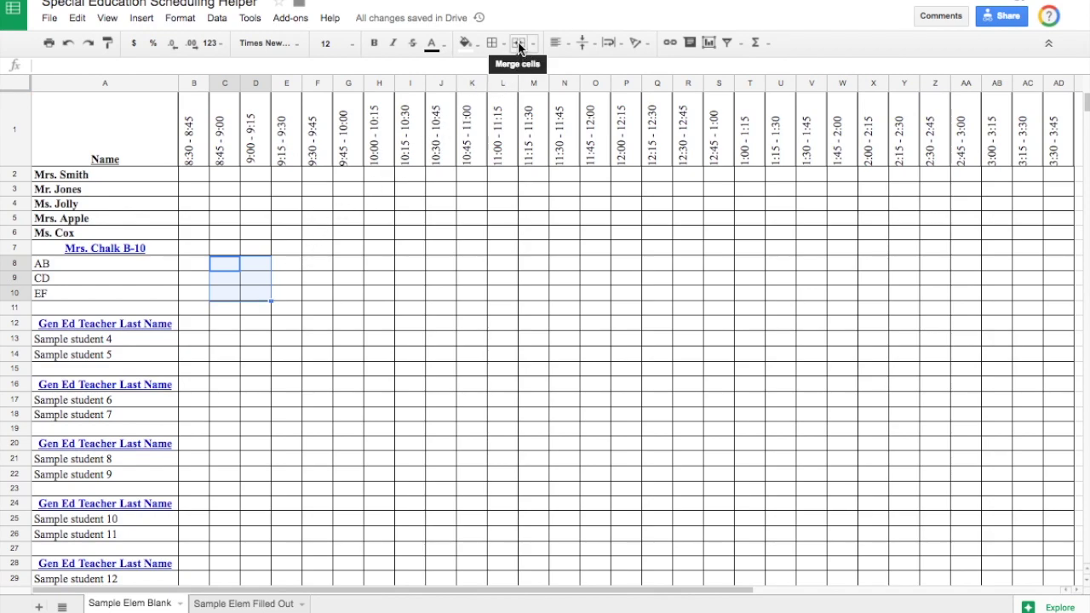
pyautogui.click(519, 44)
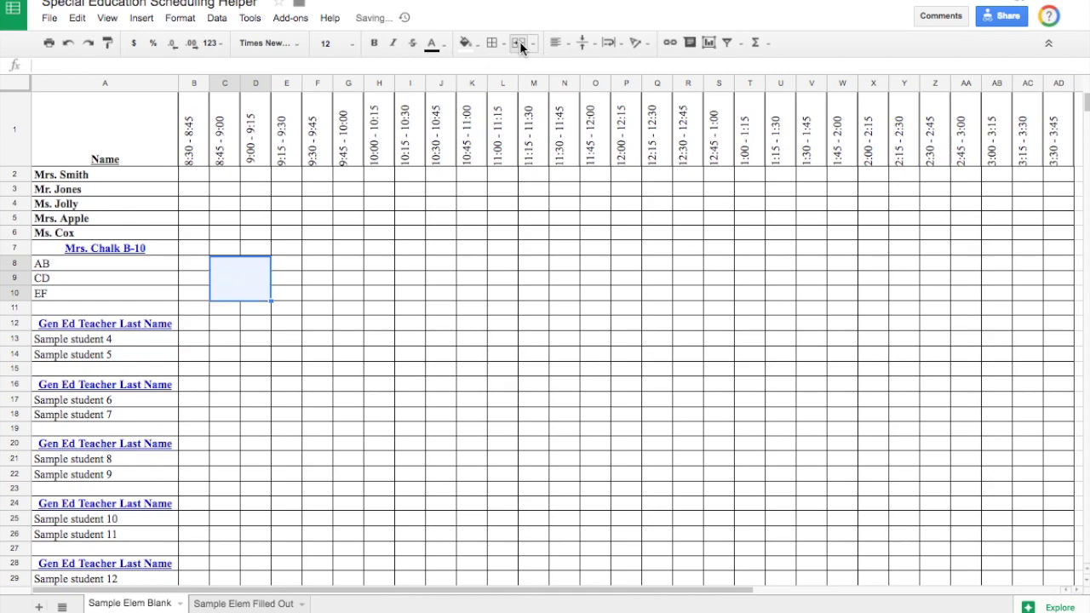
pyautogui.click(285, 278)
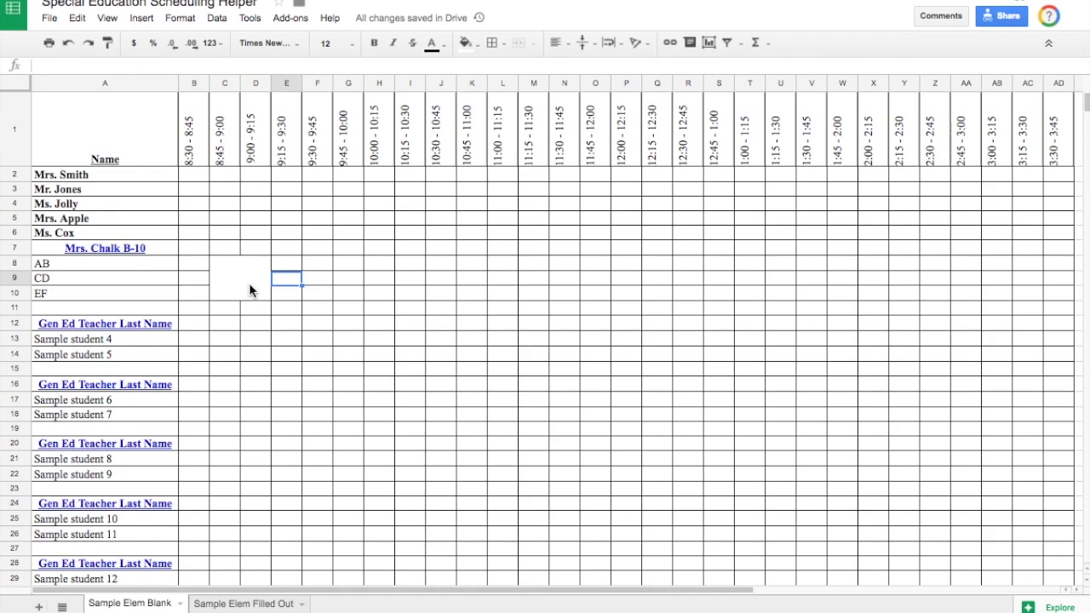
pyautogui.click(249, 284)
pyautogui.write('Mu')
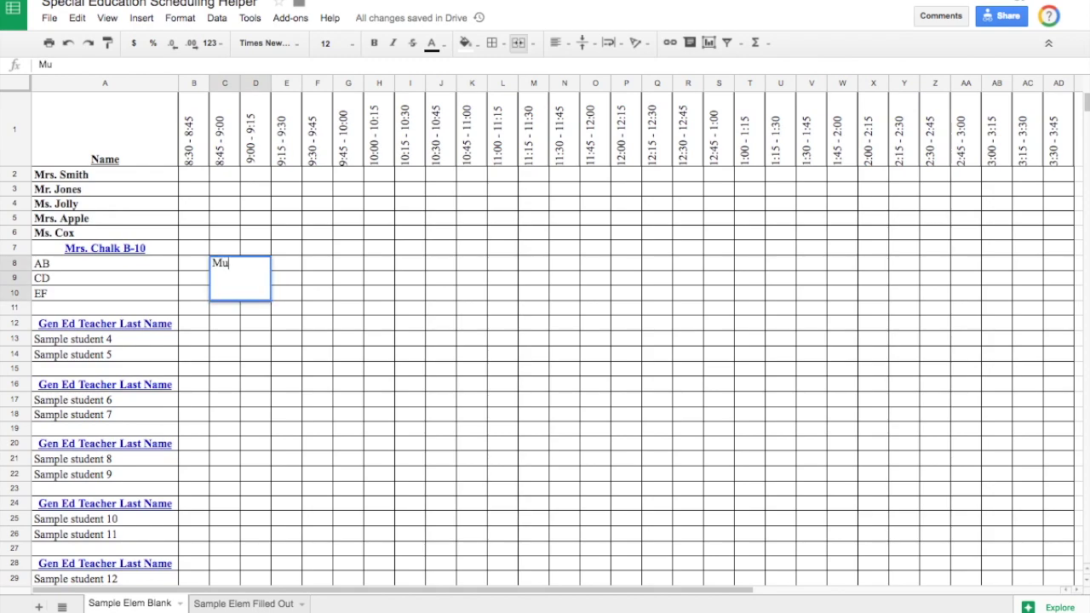
pyautogui.write('sic / PE')
pyautogui.click(349, 324)
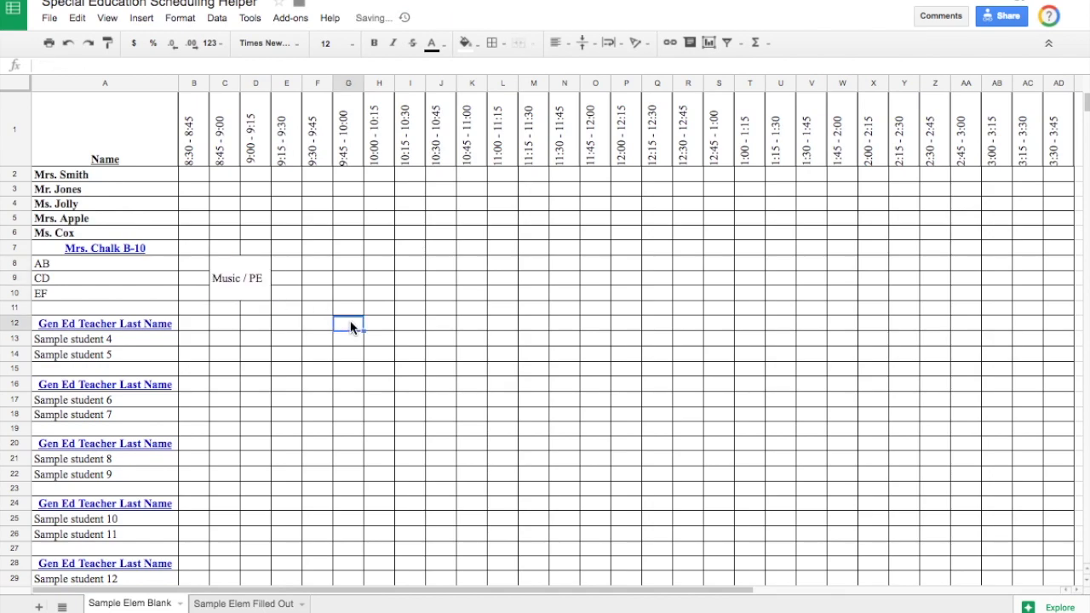
# Step: Center the Music / PE text horizontally in its merged block
pyautogui.click(253, 281)
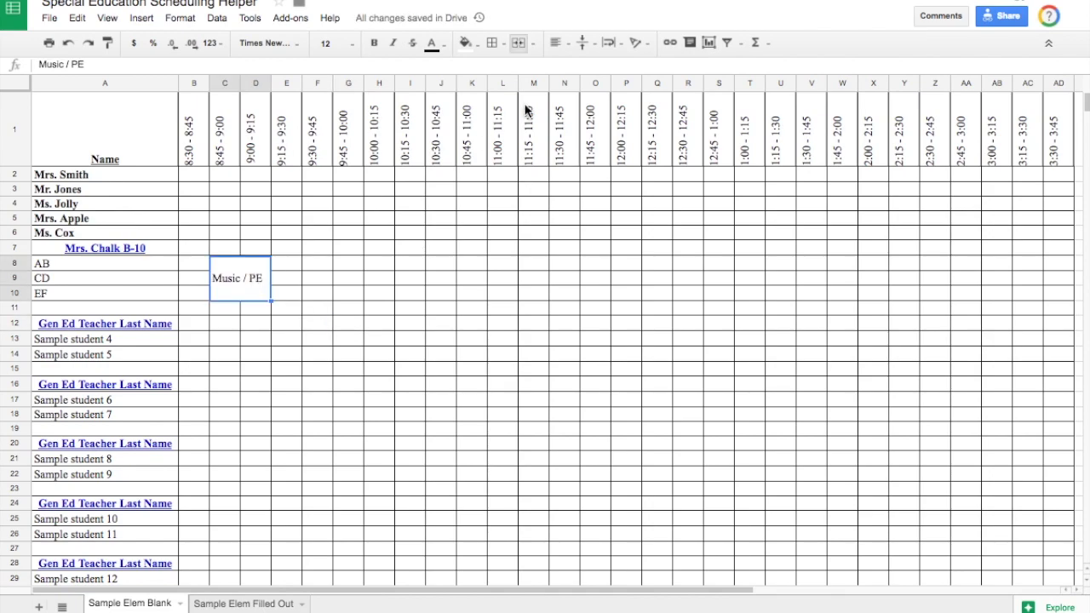
pyautogui.click(564, 42)
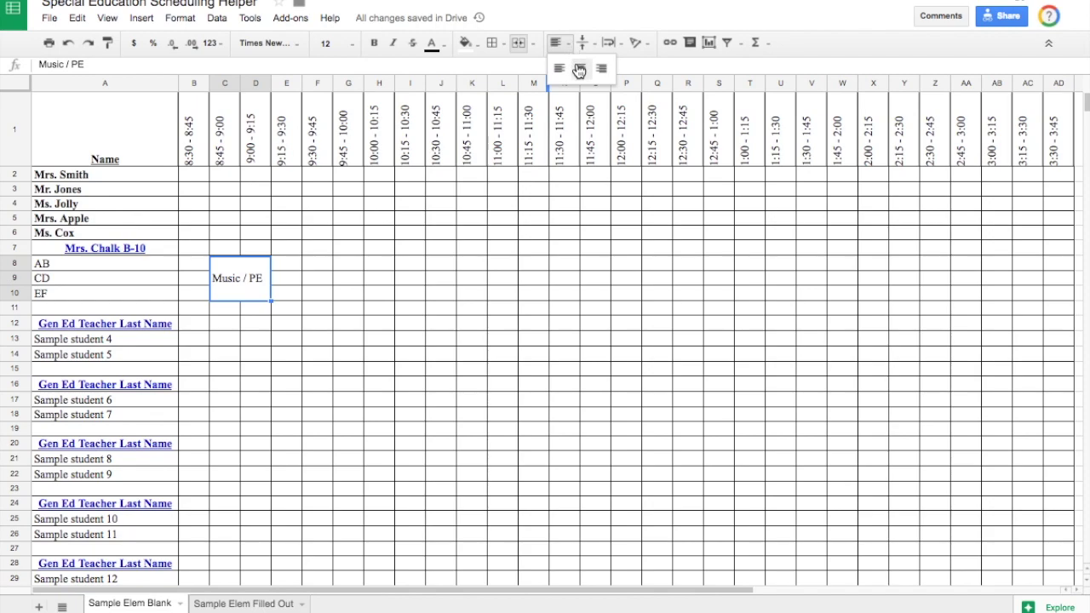
pyautogui.click(578, 69)
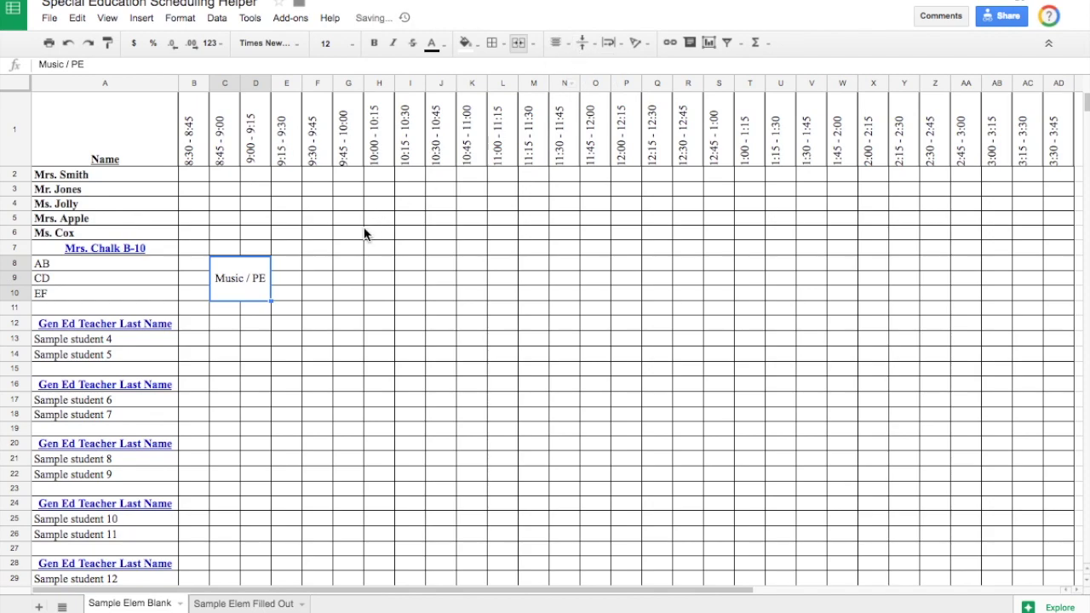
# Step: Try bold with font sizes 18 and 11 on the Music / PE block, and return it to regular text at size 12
pyautogui.click(372, 45)
pyautogui.click(354, 43)
pyautogui.click(331, 218)
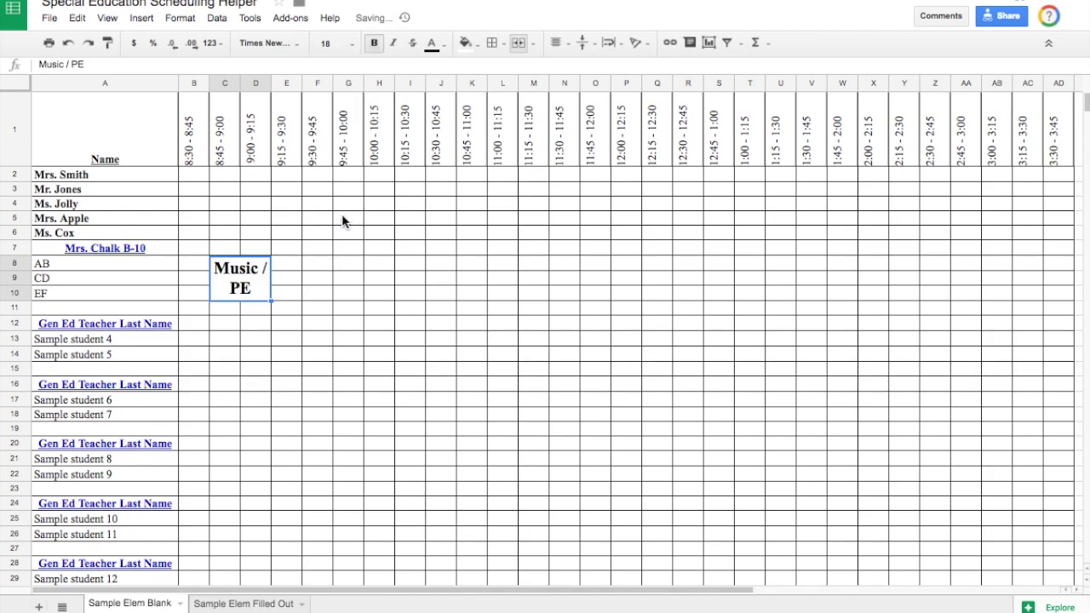
pyautogui.click(354, 49)
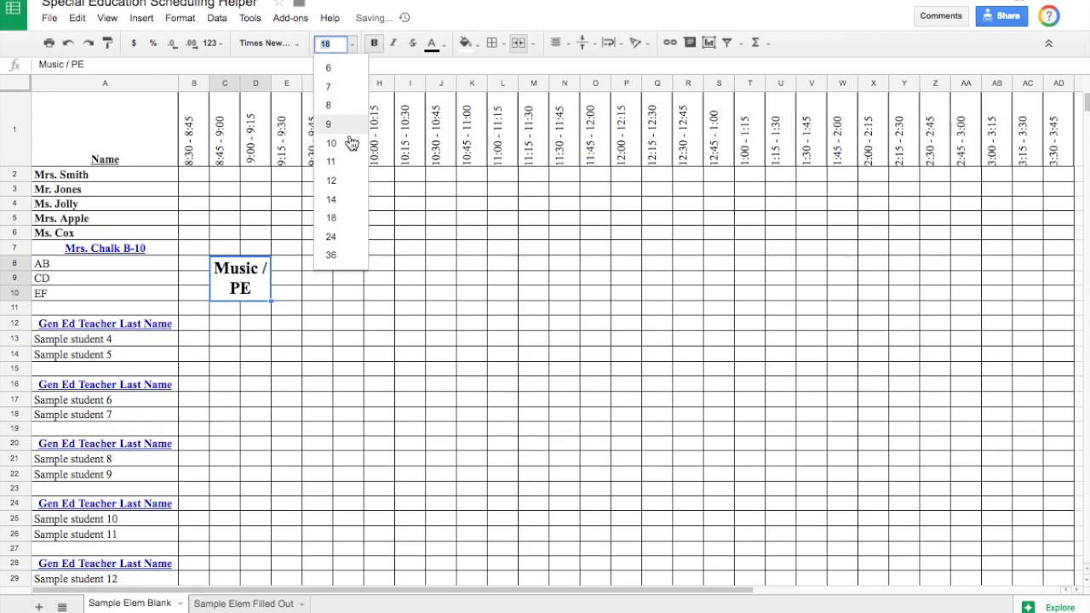
pyautogui.click(347, 165)
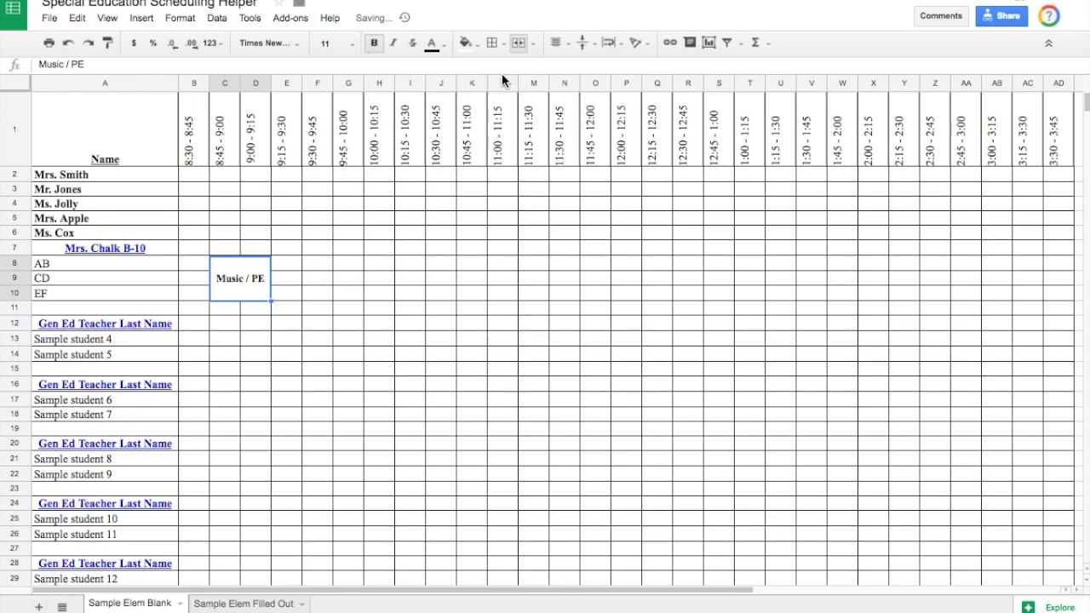
pyautogui.click(374, 42)
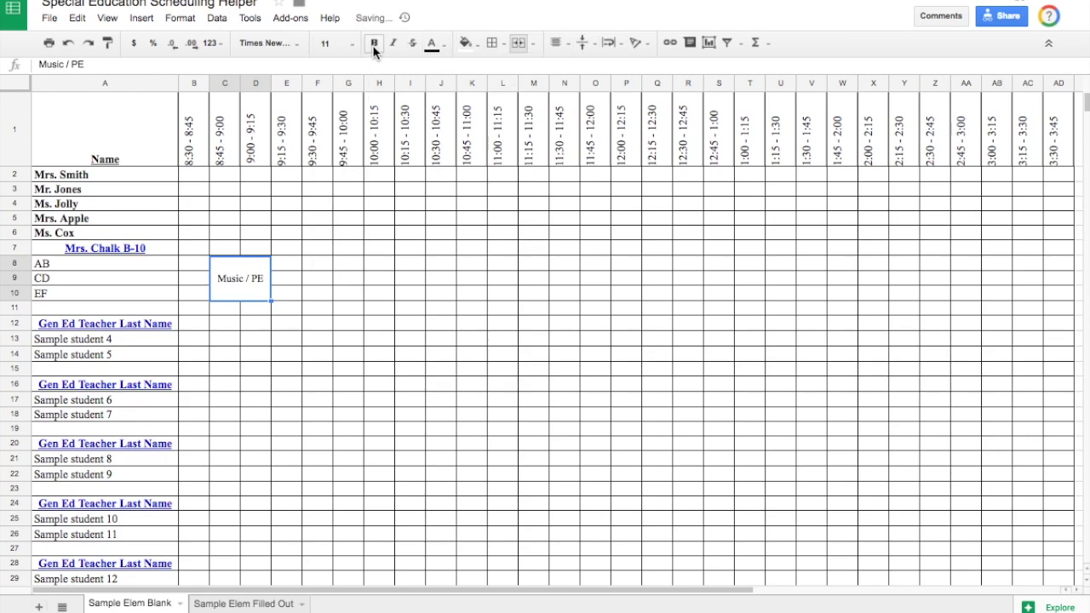
pyautogui.click(294, 268)
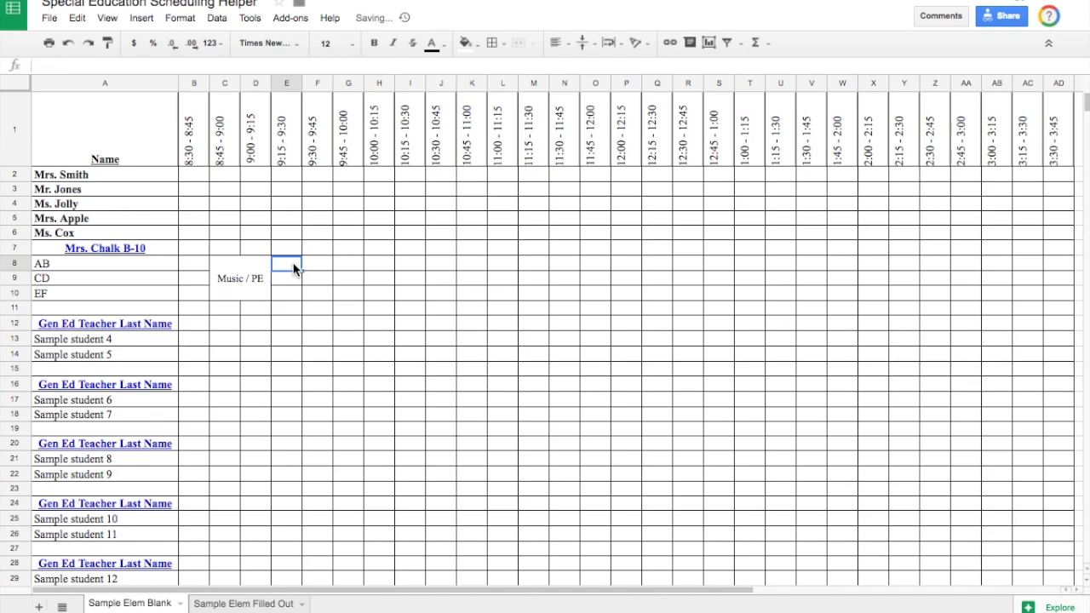
pyautogui.click(253, 281)
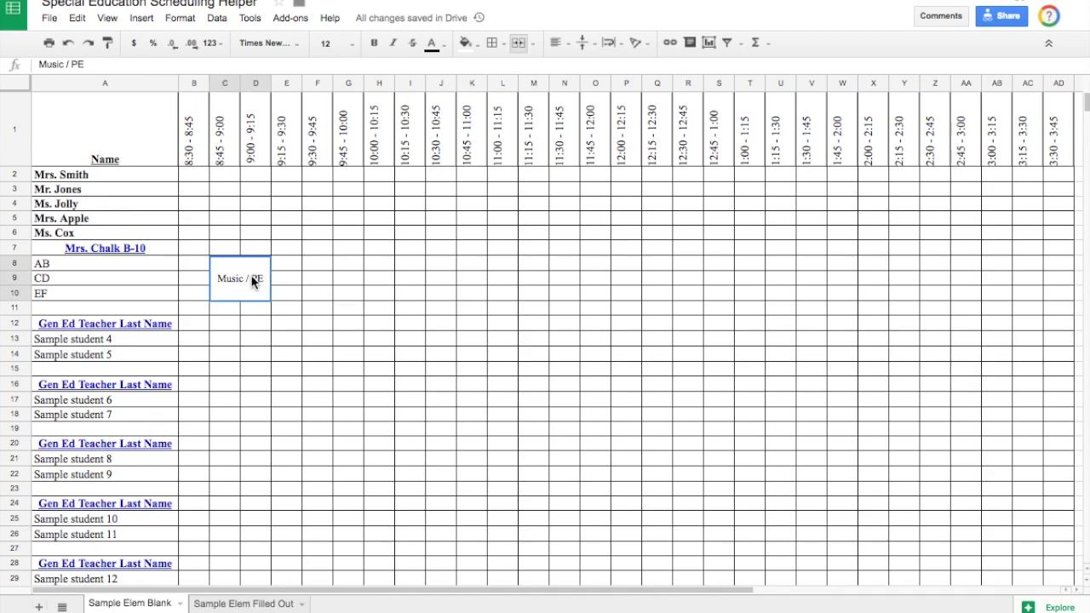
pyautogui.click(354, 46)
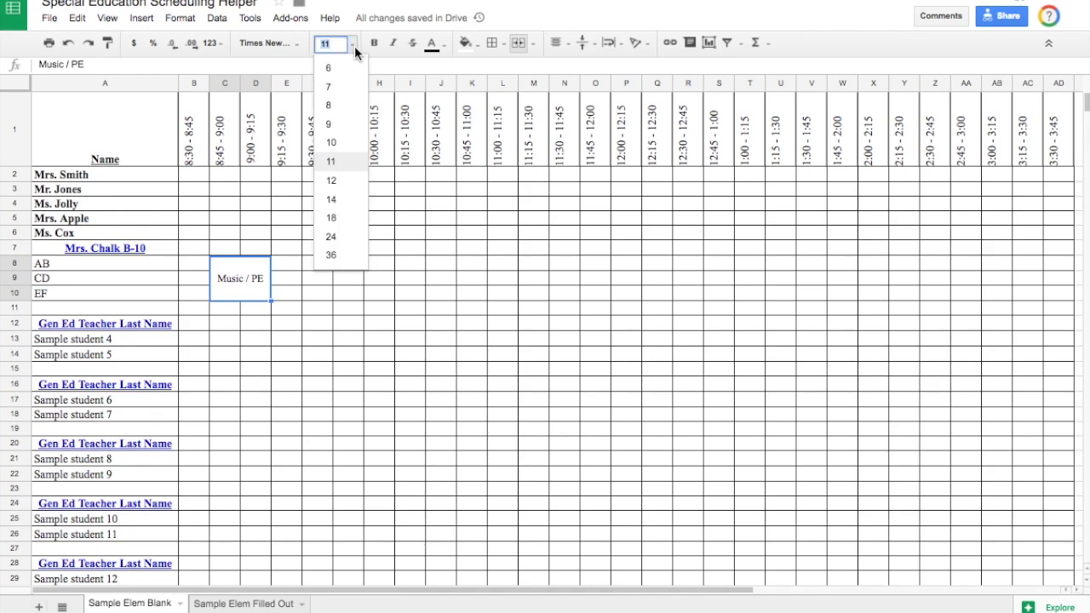
pyautogui.click(343, 181)
pyautogui.click(293, 266)
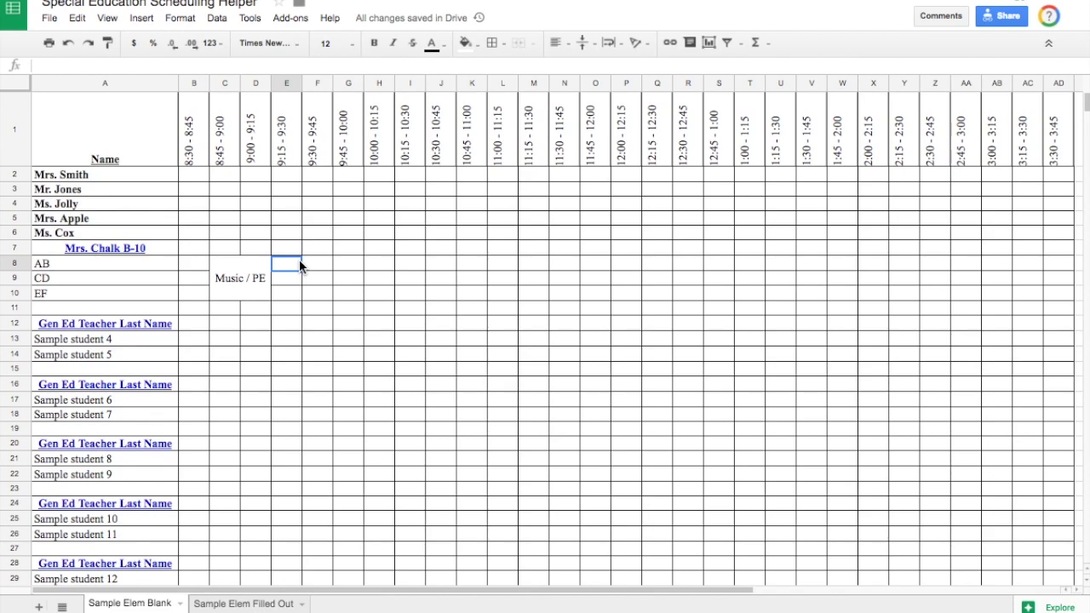
pyautogui.click(241, 284)
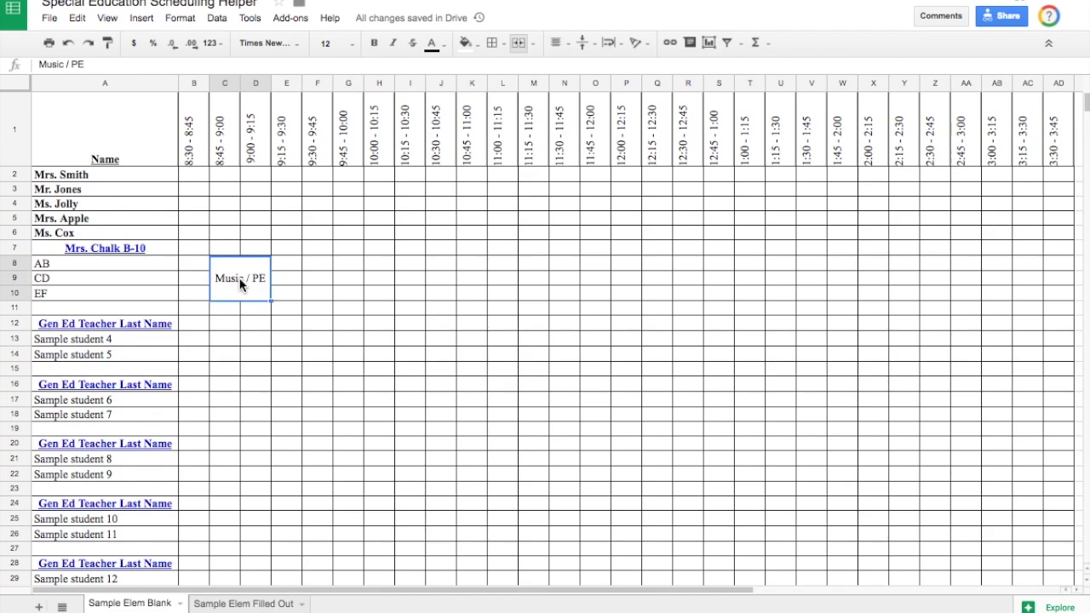
# Step: Merge E8:J10 into one block covering 9:15 to 10:45 and enter ELA in it
pyautogui.click(292, 267)
pyautogui.moveTo(292, 266); pyautogui.dragTo(452, 298)
pyautogui.click(516, 47)
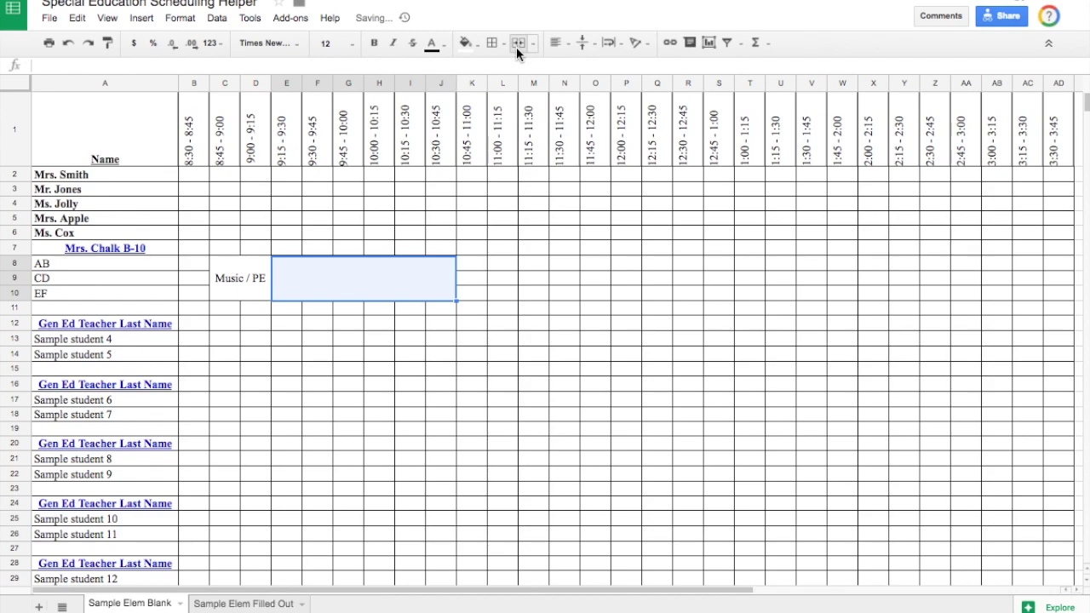
pyautogui.write('ELA')
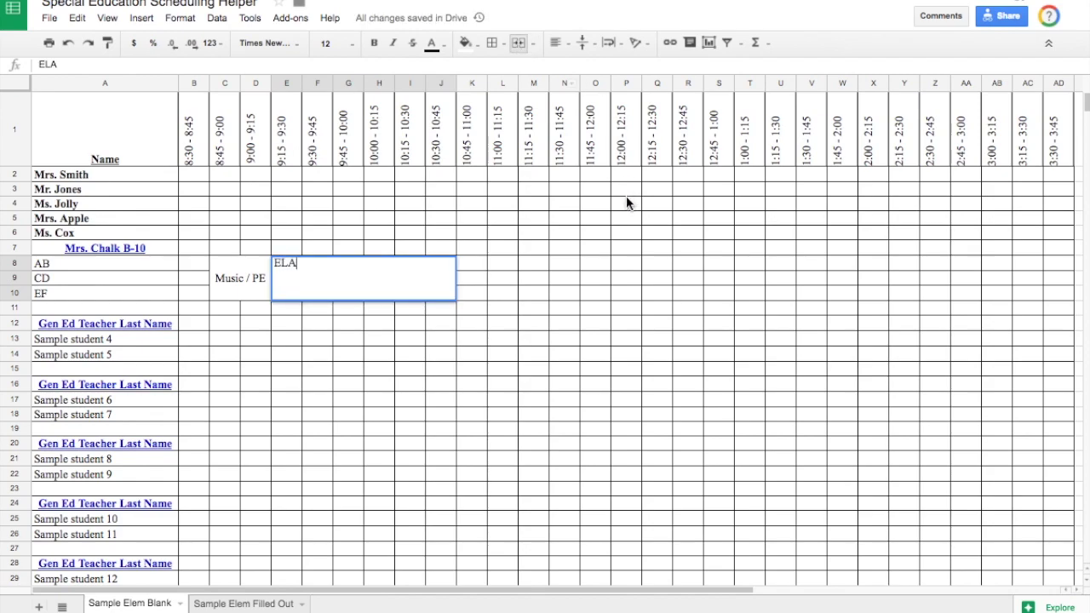
pyautogui.click(607, 251)
# Step: Center the ELA text horizontally in its merged block
pyautogui.click(380, 284)
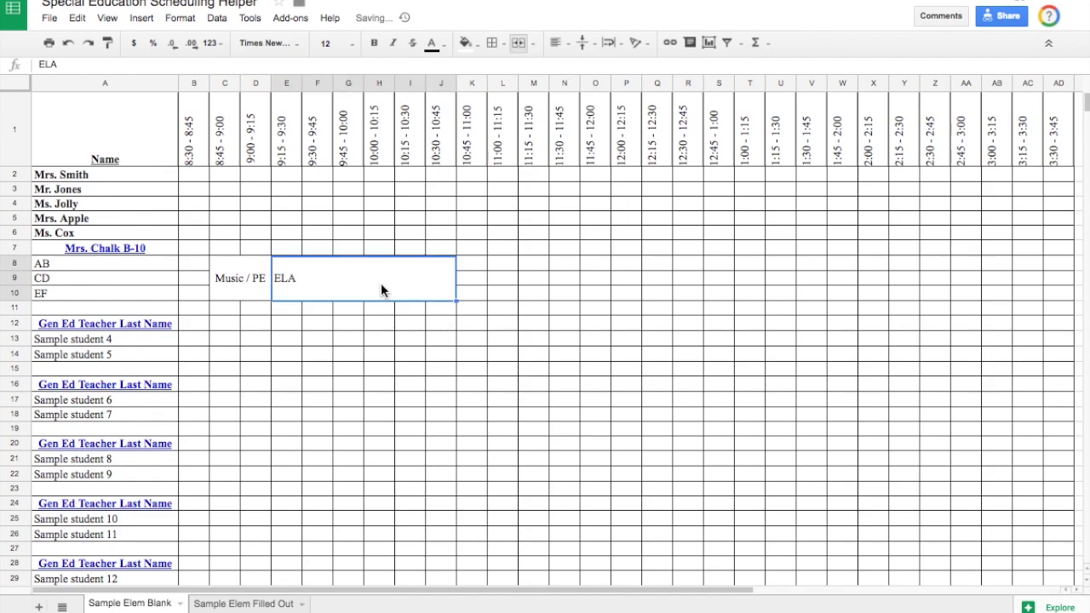
pyautogui.click(564, 44)
pyautogui.click(580, 68)
# Step: Merge K8:K10 in the 10:45 - 11:00 column and enter Recess in the block
pyautogui.click(474, 266)
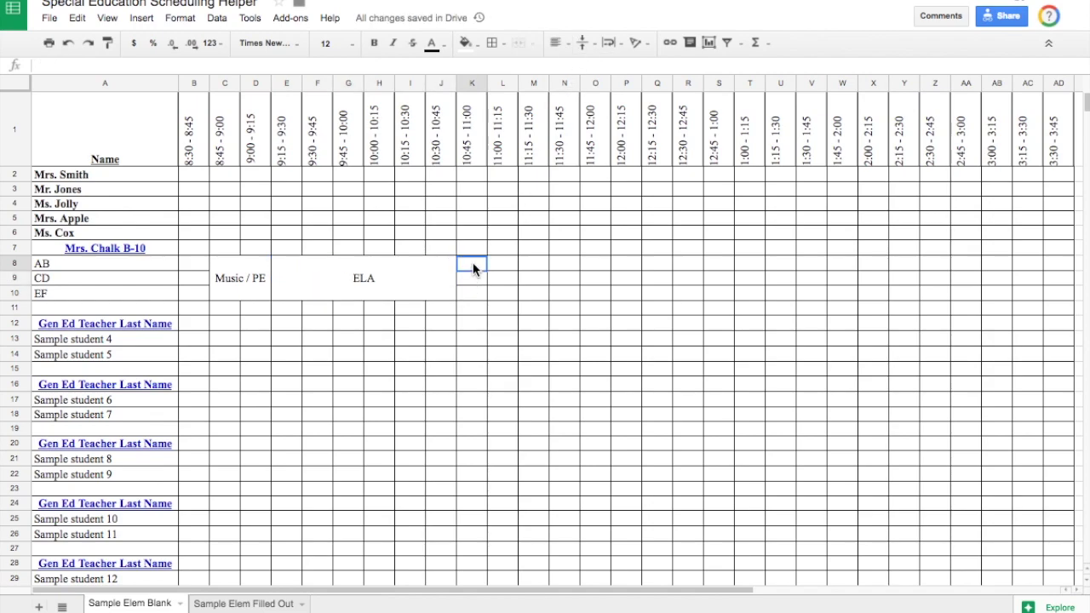
pyautogui.moveTo(474, 270); pyautogui.dragTo(474, 294)
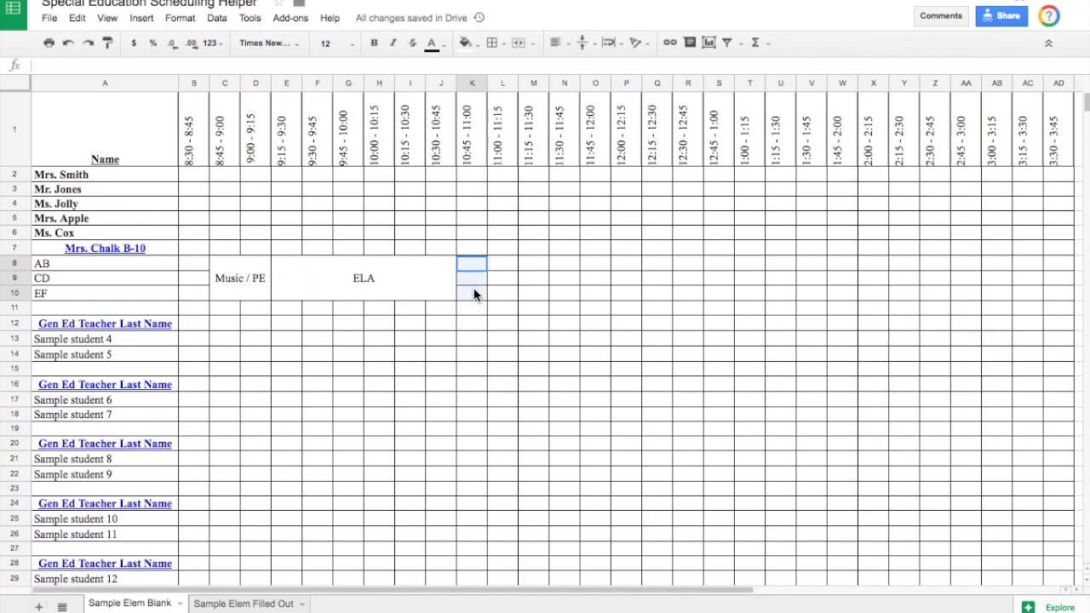
pyautogui.click(518, 49)
pyautogui.write('Re')
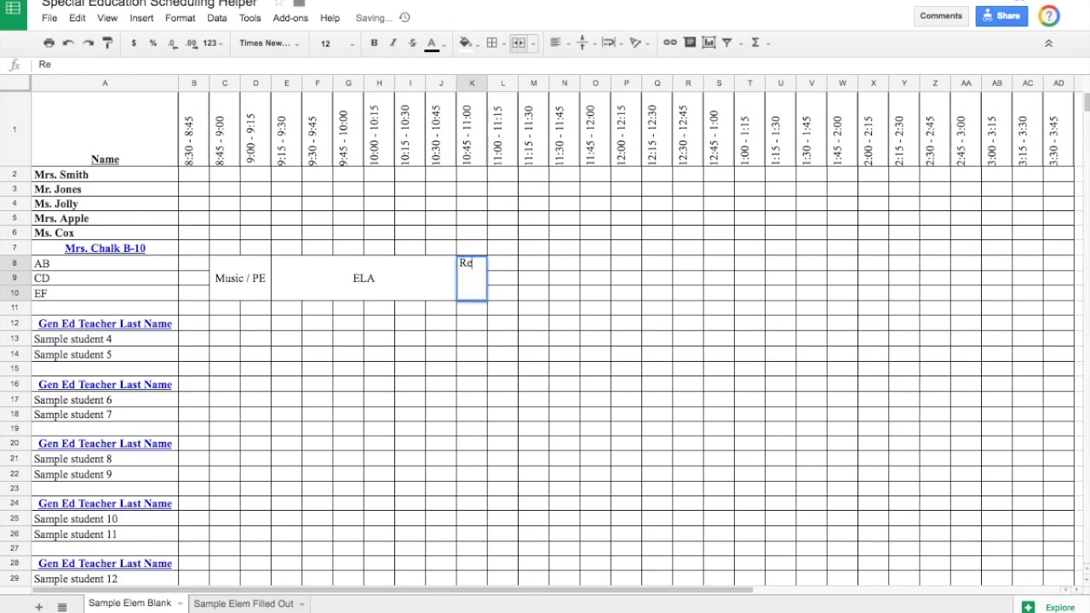
pyautogui.write('cess')
pyautogui.click(593, 323)
# Step: Merge L8:M10 into one block covering 11:00 to 11:30 and enter Handwriting in it
pyautogui.moveTo(514, 269); pyautogui.dragTo(537, 296)
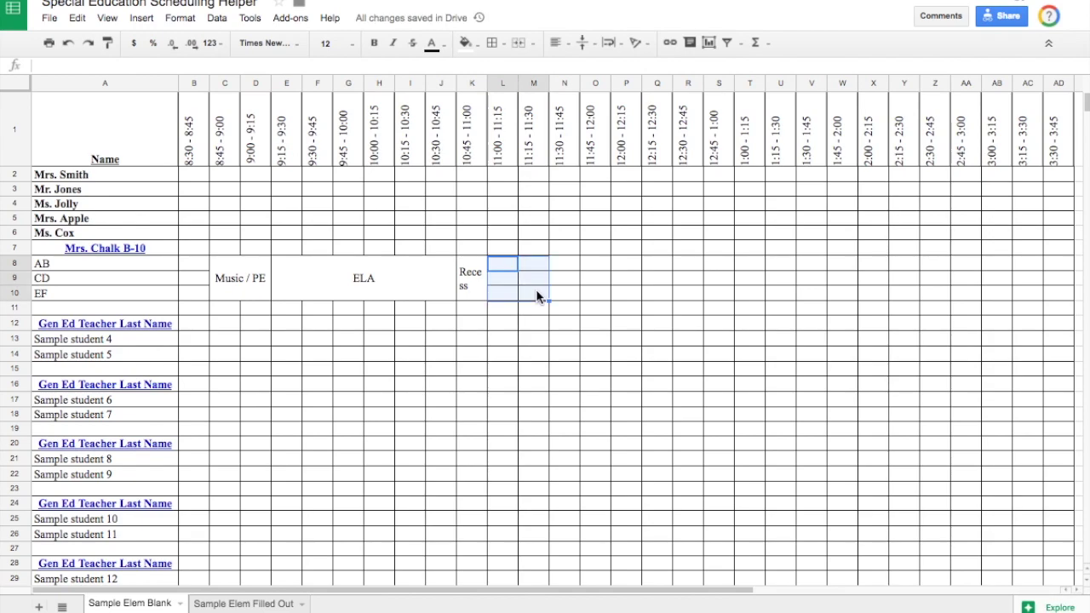
pyautogui.click(521, 47)
pyautogui.write('Handw')
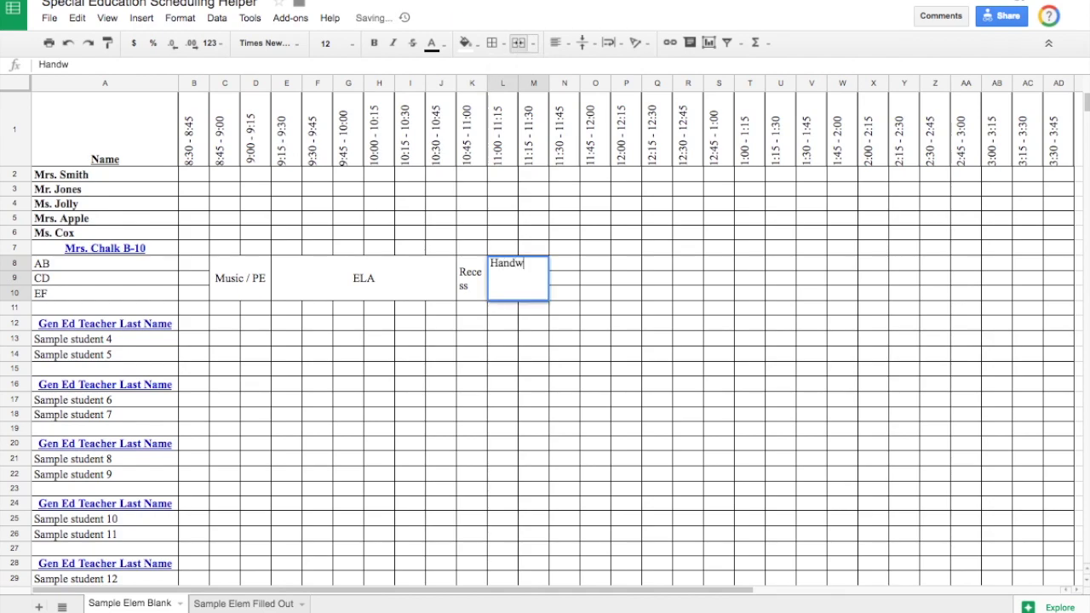
pyautogui.write('riting')
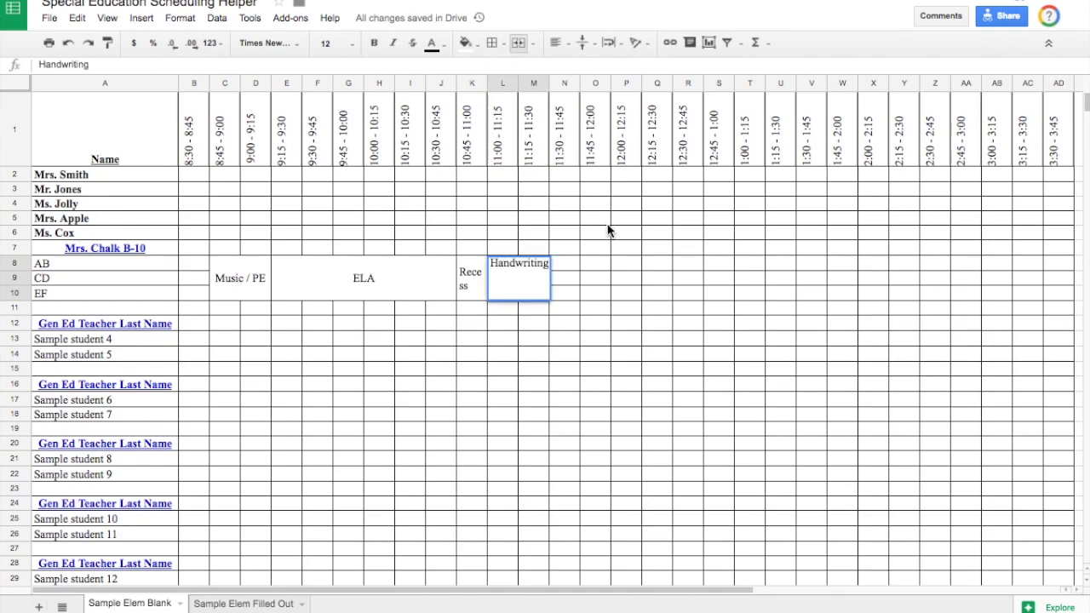
# Step: Merge N8:O10 into one block covering 11:30 to 12:00 and enter Lunch in it
pyautogui.press('Tab')
pyautogui.moveTo(570, 267)
pyautogui.mouseDown()
pyautogui.moveTo(578, 297)
pyautogui.moveTo(592, 294)
pyautogui.mouseUp()
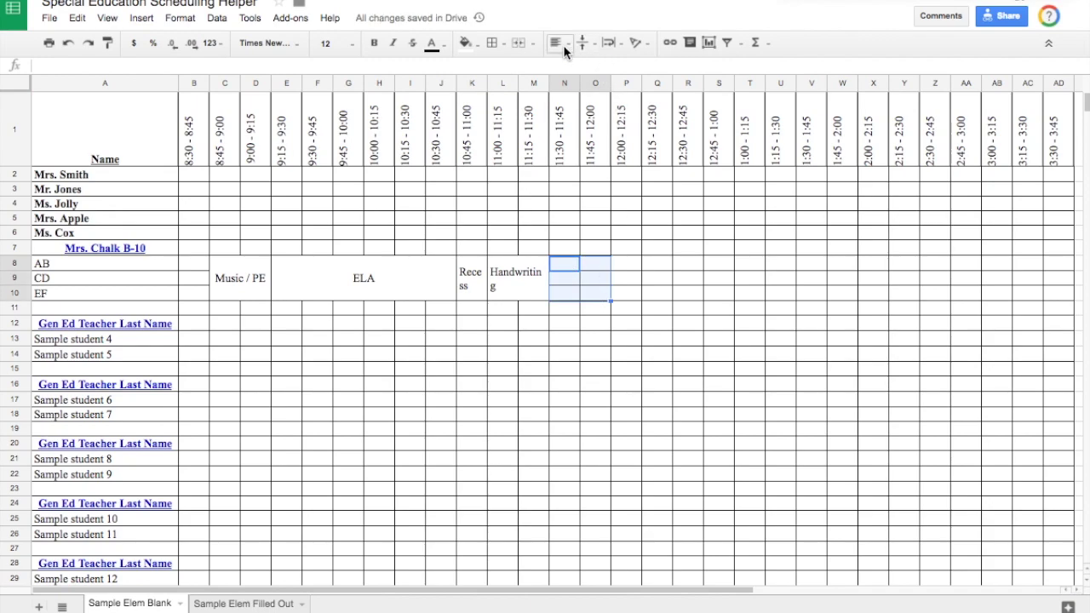
pyautogui.click(520, 44)
pyautogui.write('Lunch')
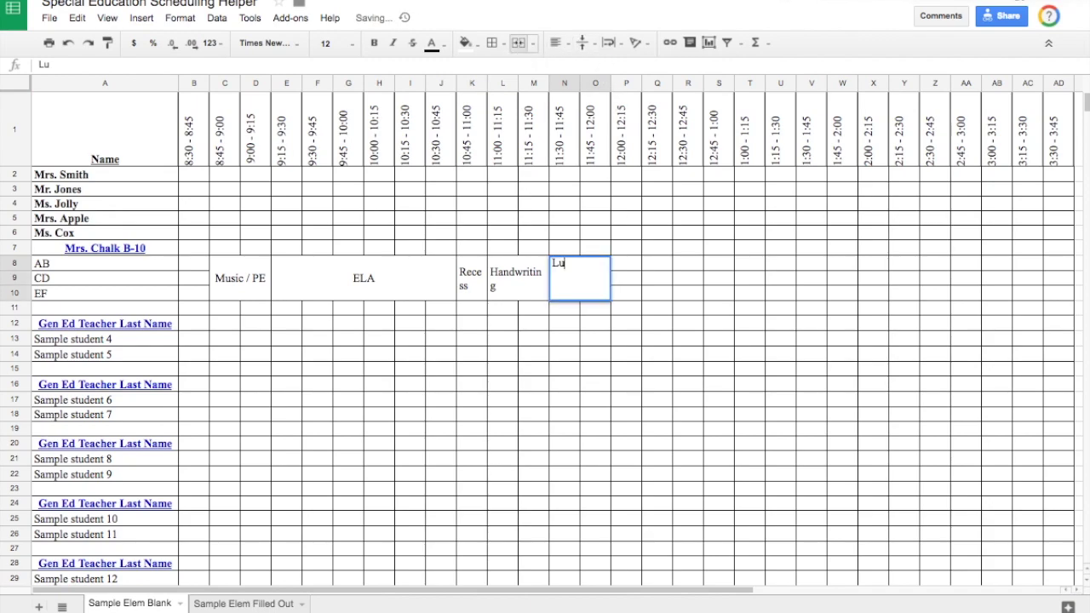
pyautogui.click(652, 247)
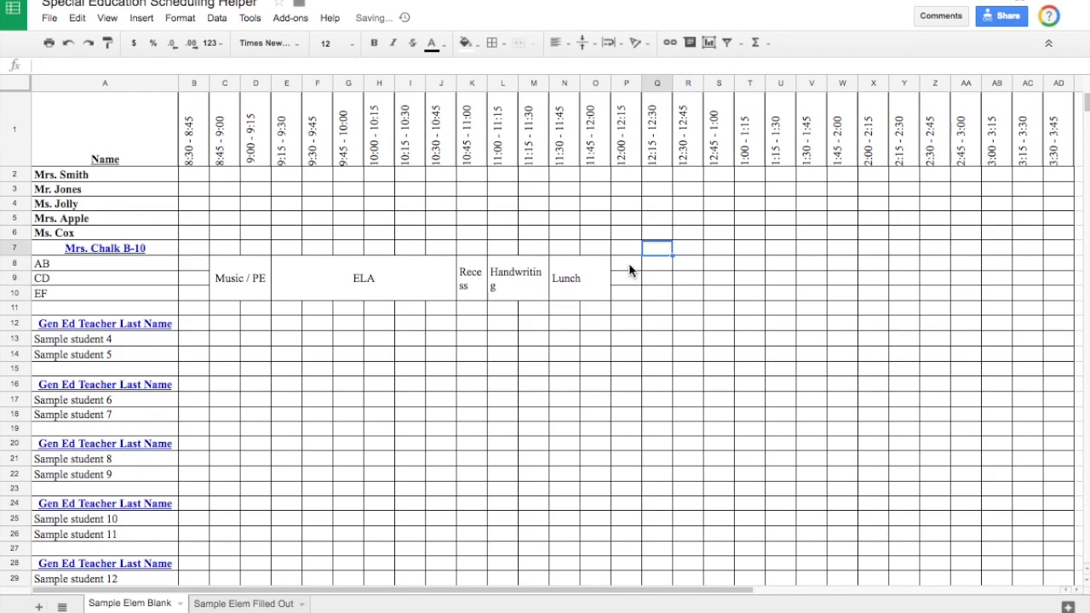
# Step: Merge P8:P10 in the 12:00 - 12:15 column and enter Recess in the block
pyautogui.moveTo(628, 262); pyautogui.dragTo(632, 301)
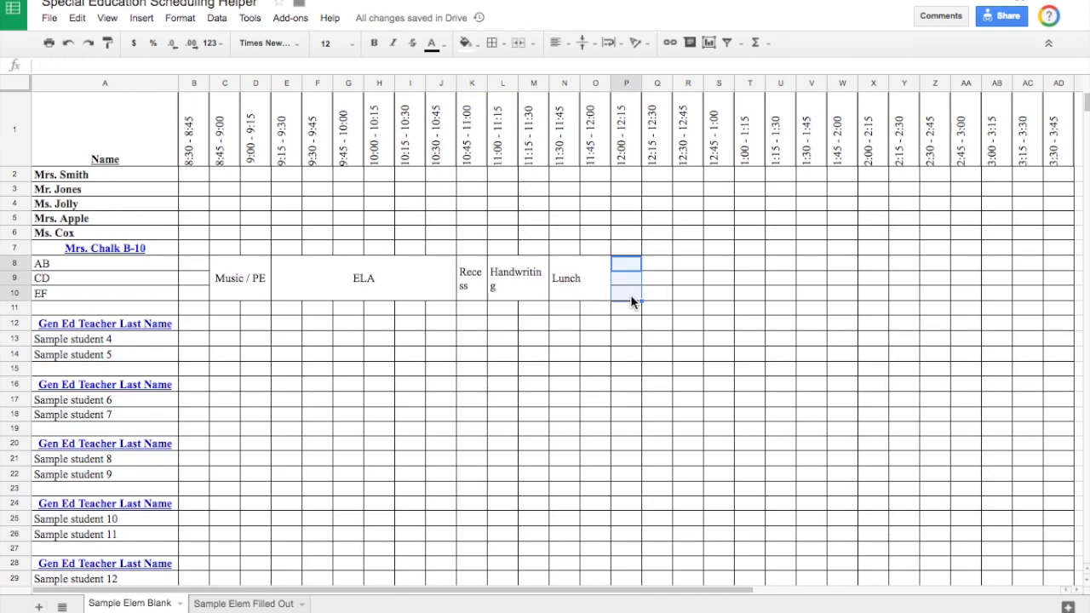
pyautogui.click(519, 45)
pyautogui.write('Recess')
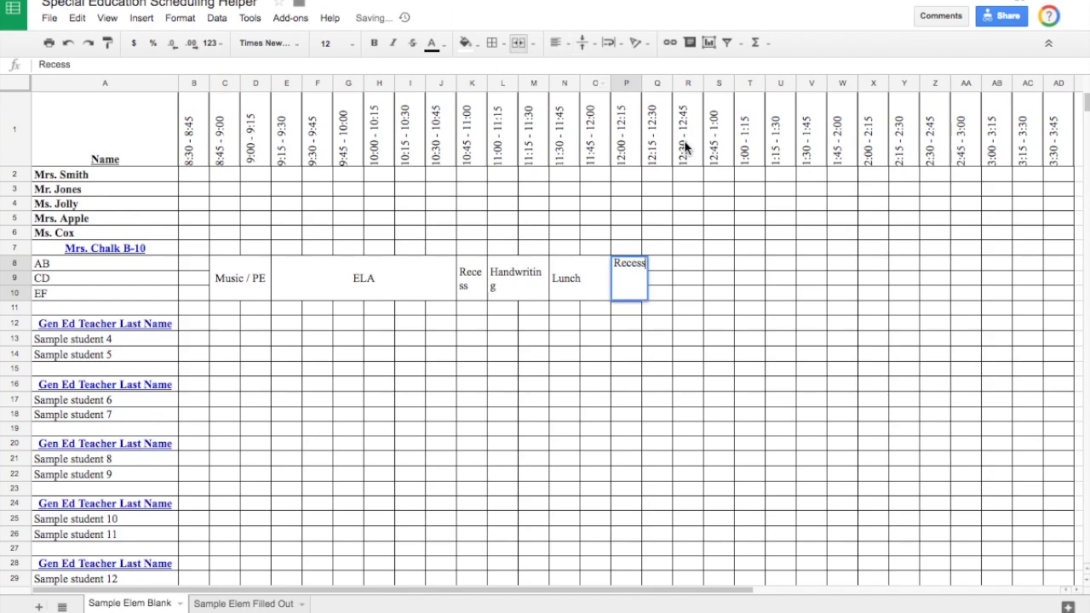
pyautogui.click(750, 213)
# Step: Merge Q8:Q10 in the 12:15 - 12:30 column and enter RR in the block
pyautogui.moveTo(661, 264); pyautogui.dragTo(659, 287)
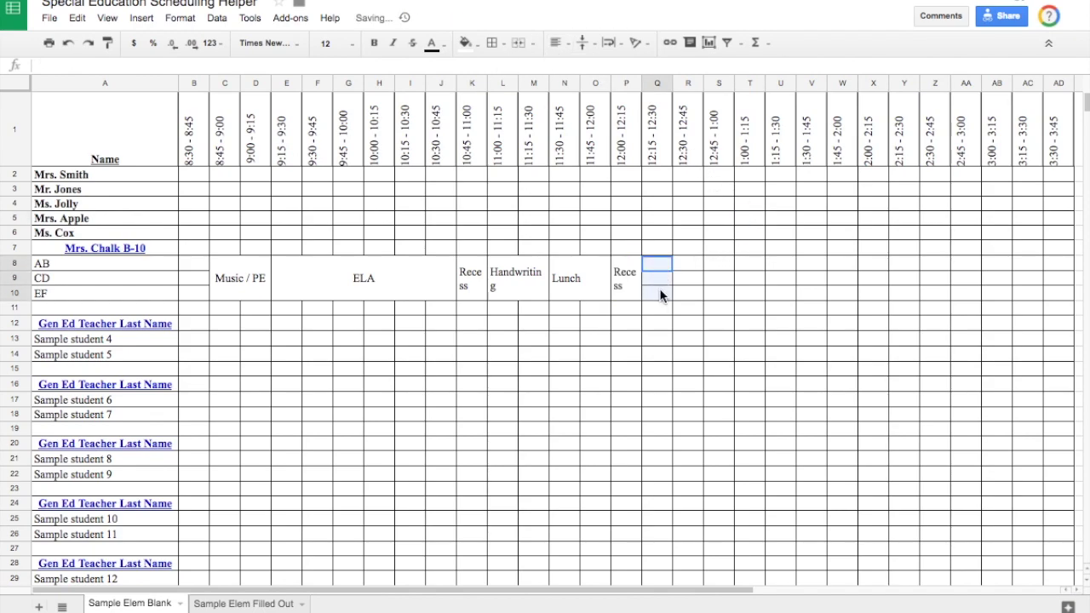
pyautogui.click(517, 44)
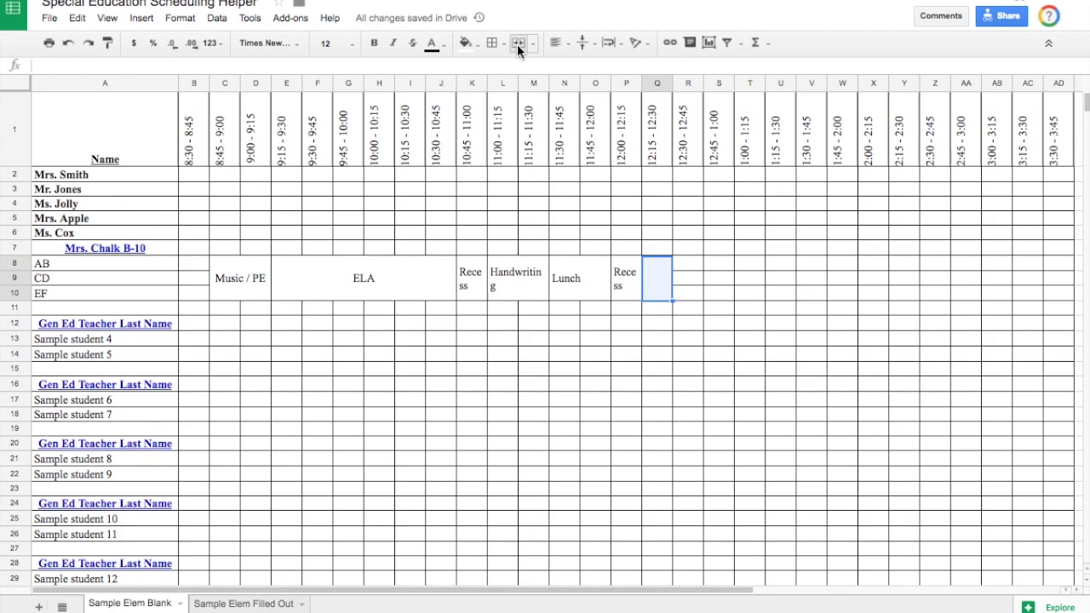
pyautogui.write('RR')
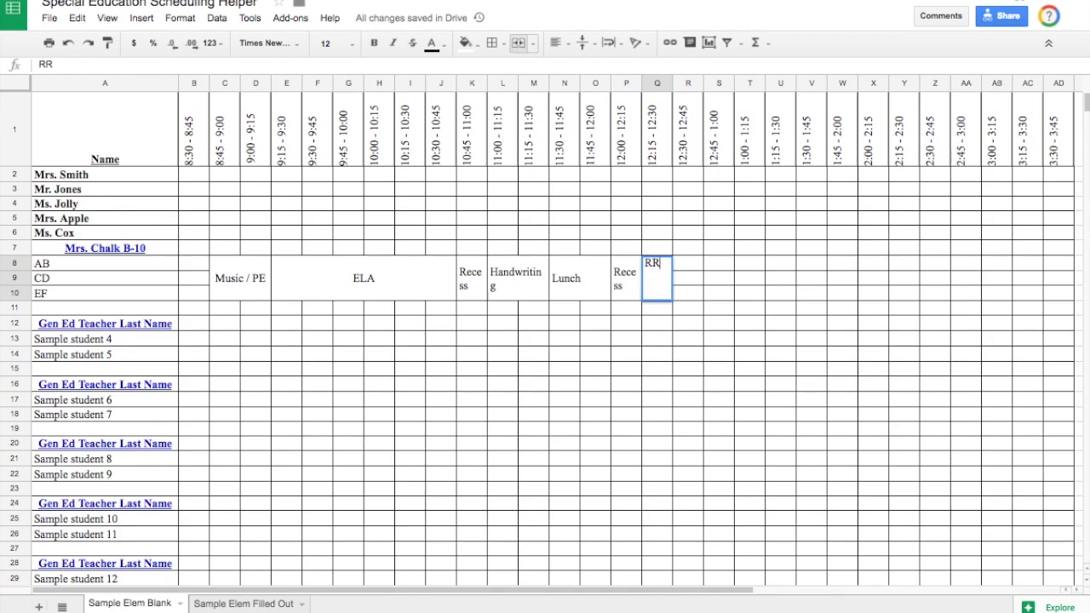
pyautogui.click(875, 409)
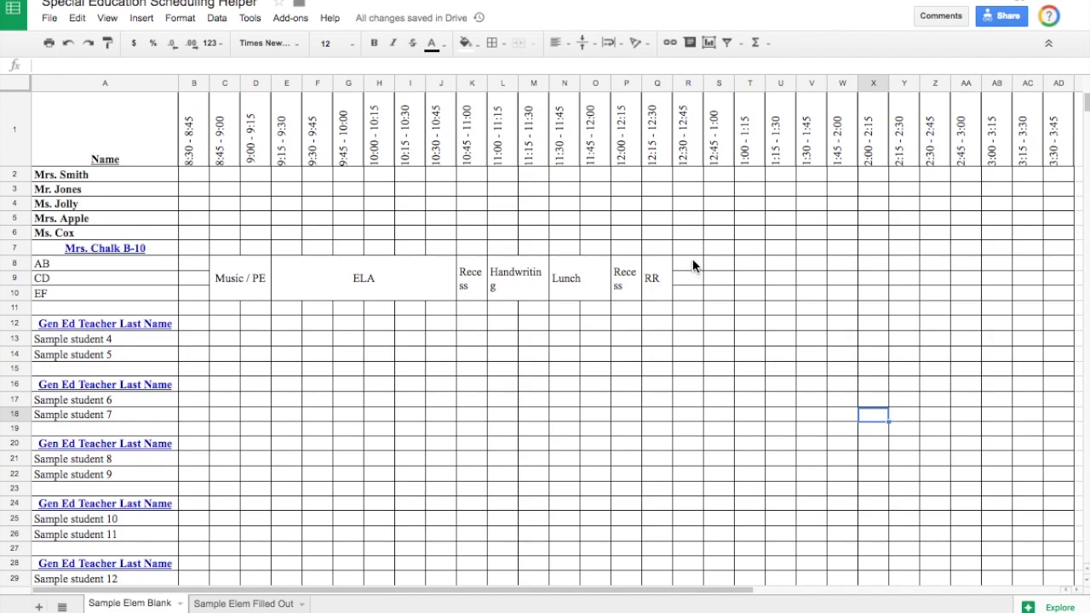
# Step: Merge R8:U10 into one block covering 12:30 to 1:30 and enter Math in it
pyautogui.moveTo(693, 262)
pyautogui.mouseDown()
pyautogui.moveTo(703, 289)
pyautogui.moveTo(786, 295)
pyautogui.mouseUp()
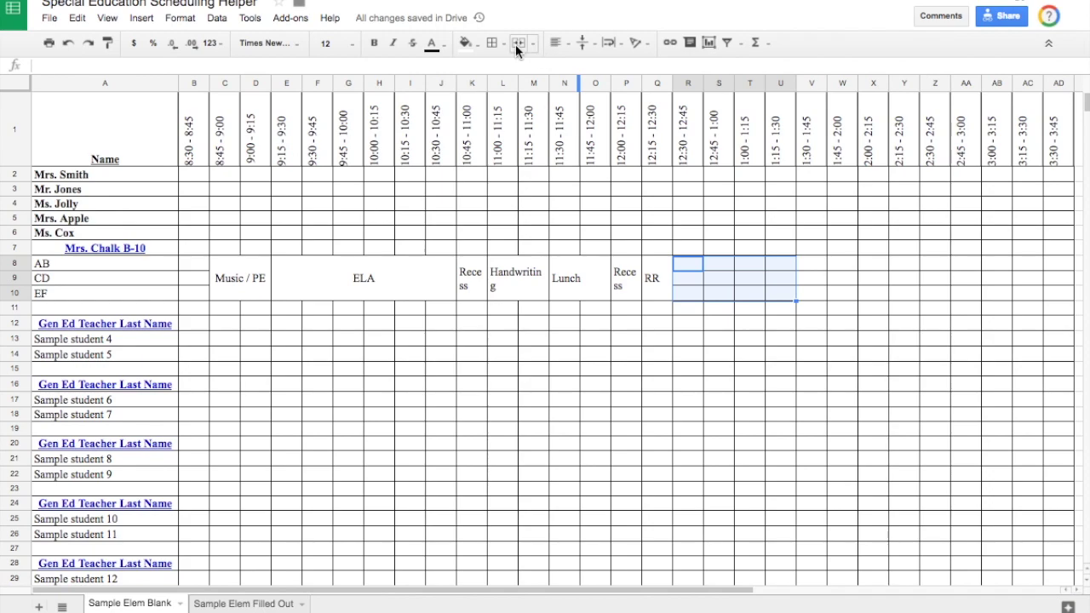
pyautogui.click(516, 44)
pyautogui.write('Math')
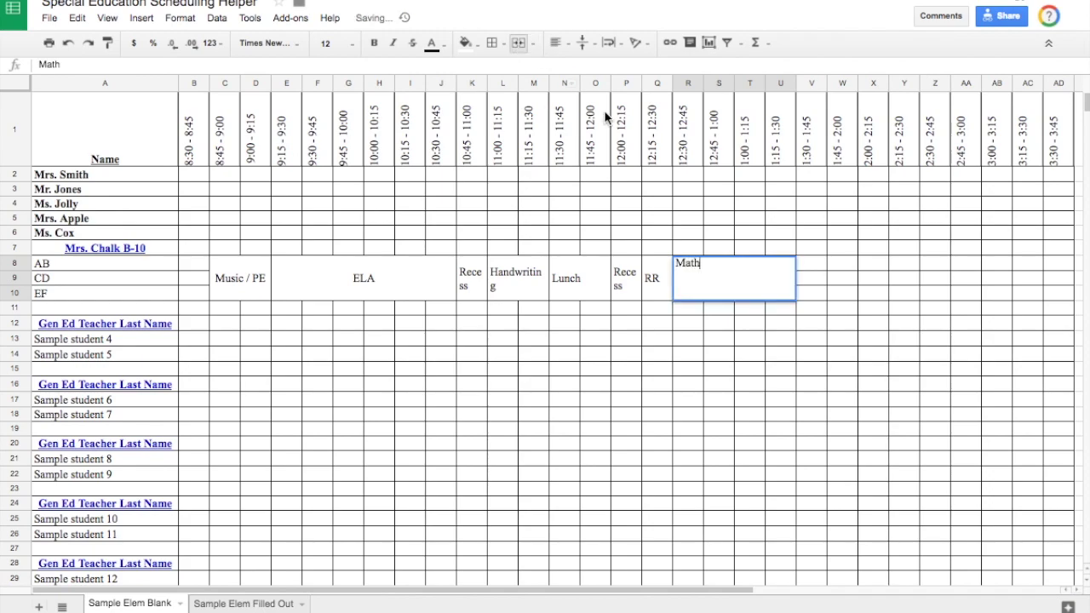
pyautogui.click(848, 269)
# Step: Merge V8:X10 into one block covering 1:30 to 2:15 and enter Math Centers in it
pyautogui.moveTo(813, 271); pyautogui.dragTo(866, 295)
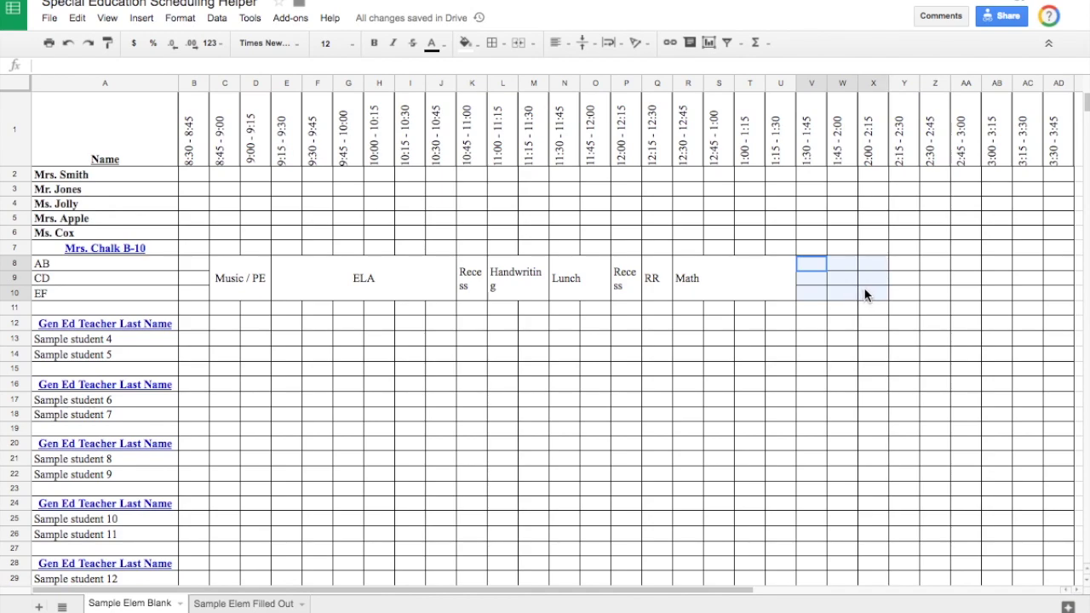
pyautogui.moveTo(874, 294); pyautogui.dragTo(874, 294)
pyautogui.click(519, 47)
pyautogui.write('Math Centers')
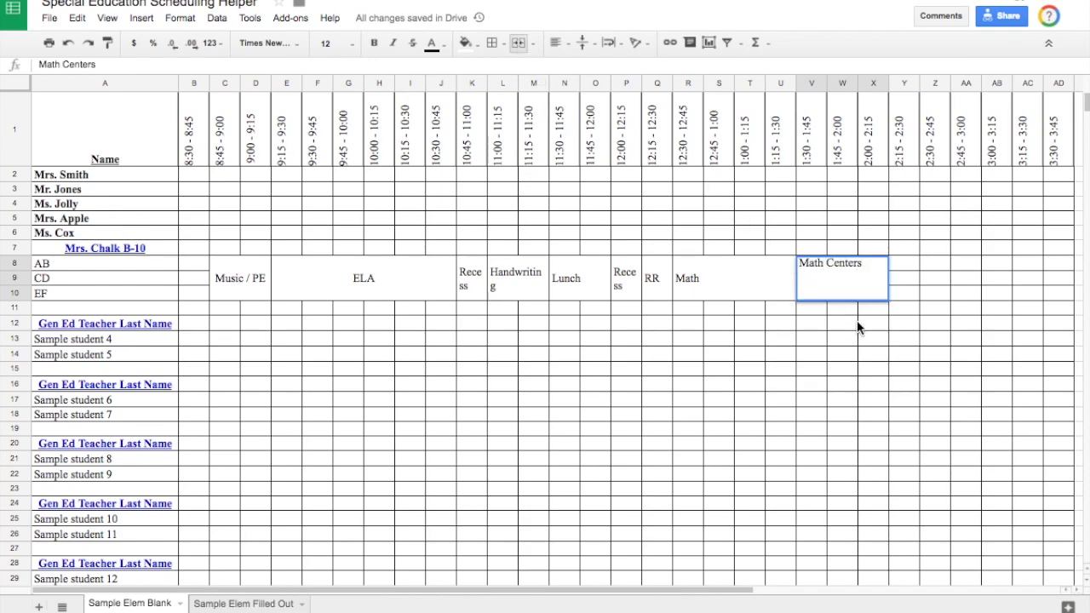
pyautogui.press('Return')
# Step: Merge Y8:Z10 into one block covering 2:15 to 2:45 and enter Computer Lab in it
pyautogui.click(897, 260)
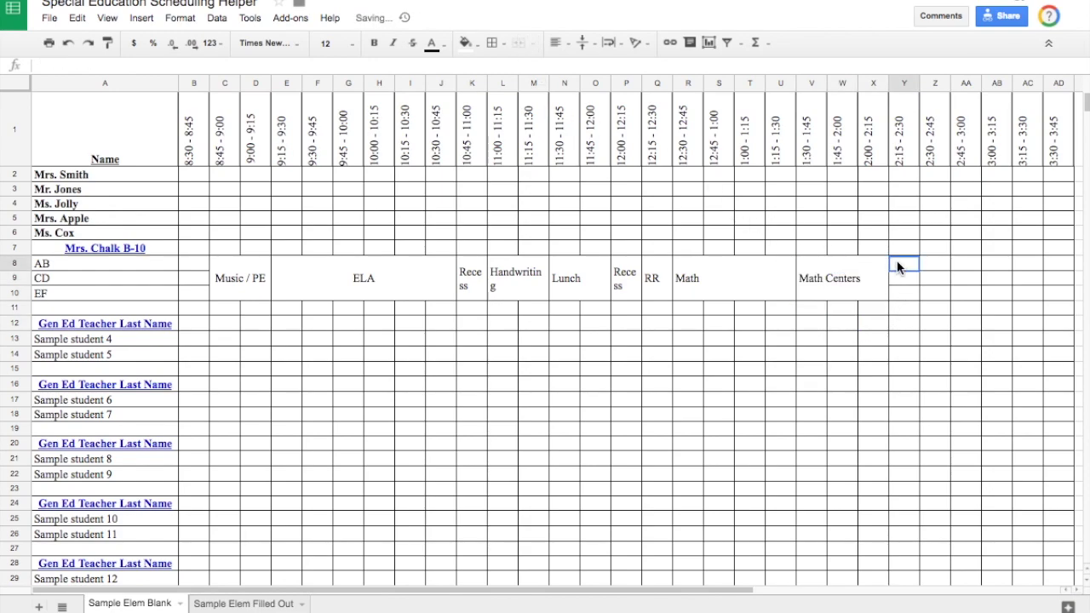
pyautogui.moveTo(896, 260); pyautogui.dragTo(931, 296)
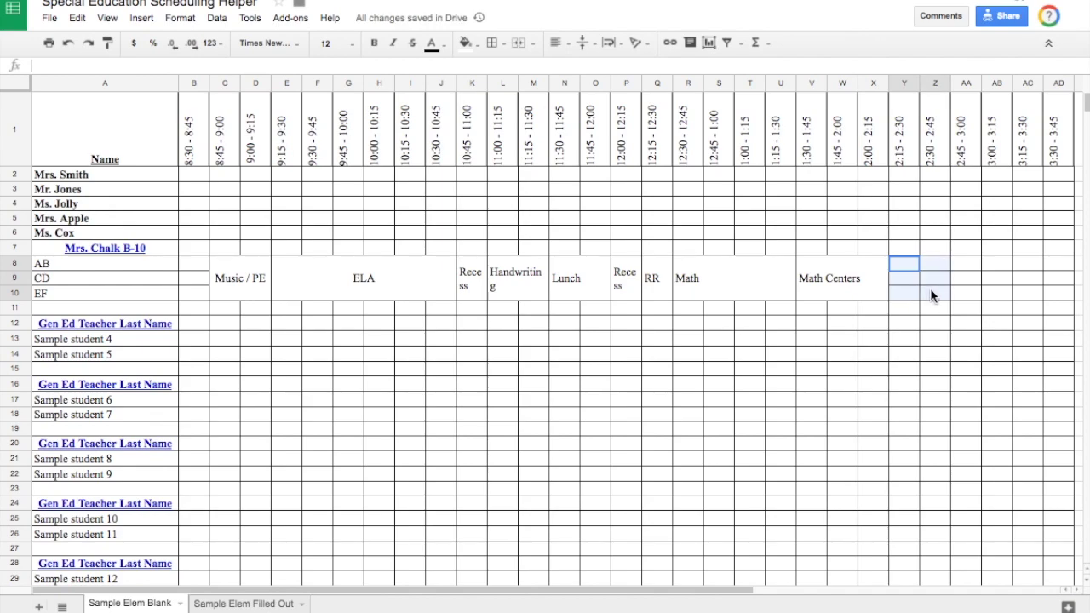
pyautogui.click(514, 42)
pyautogui.write('Computer ')
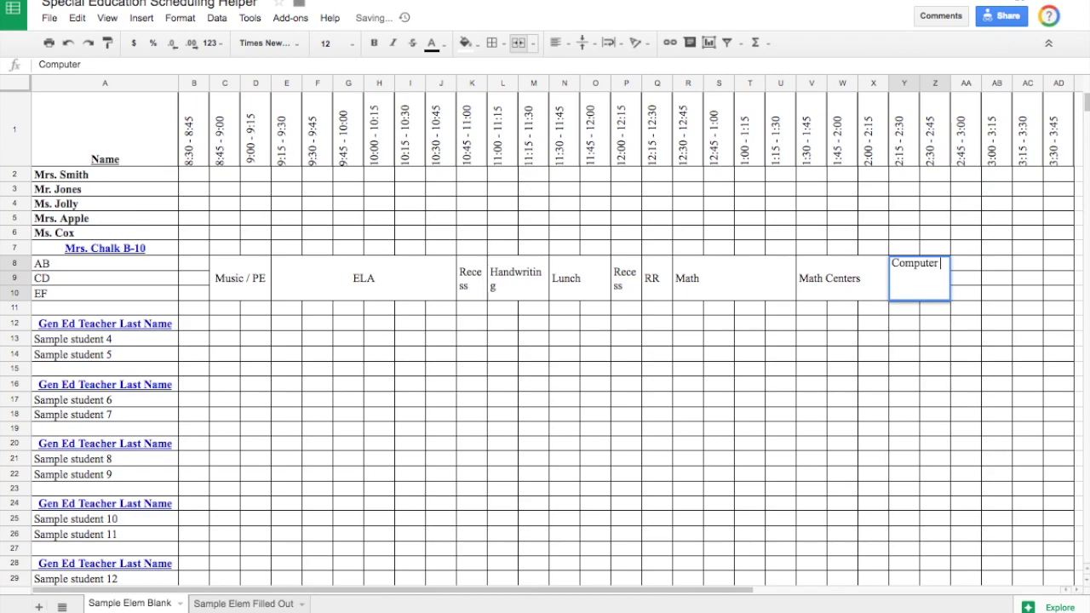
pyautogui.write('Lab')
pyautogui.click(841, 372)
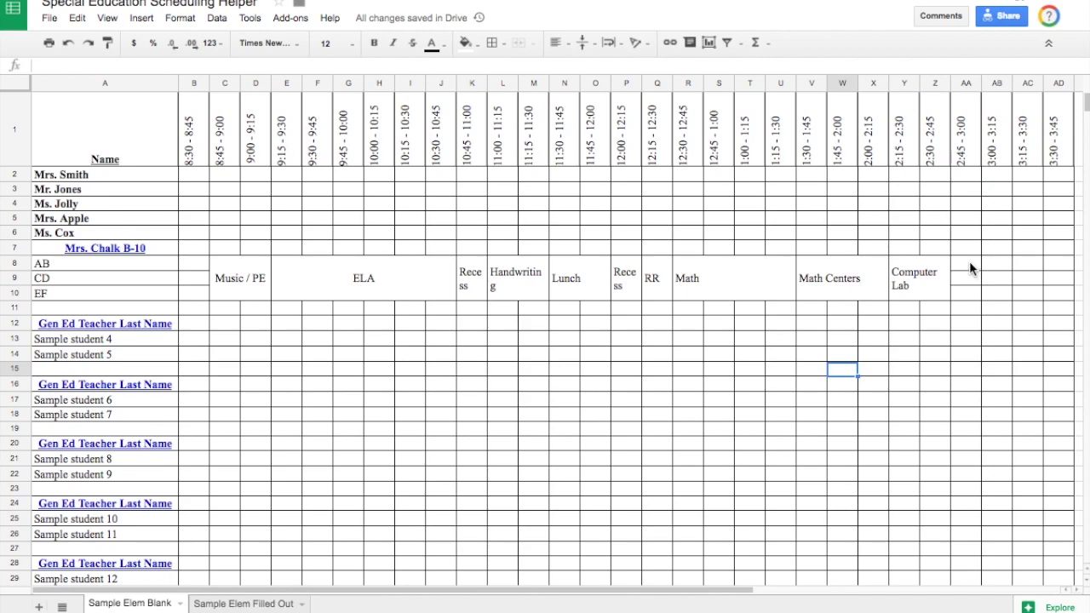
# Step: Merge AA8:AA10 in the 2:45 - 3:00 column and enter DEAR in the block
pyautogui.moveTo(970, 262); pyautogui.dragTo(974, 290)
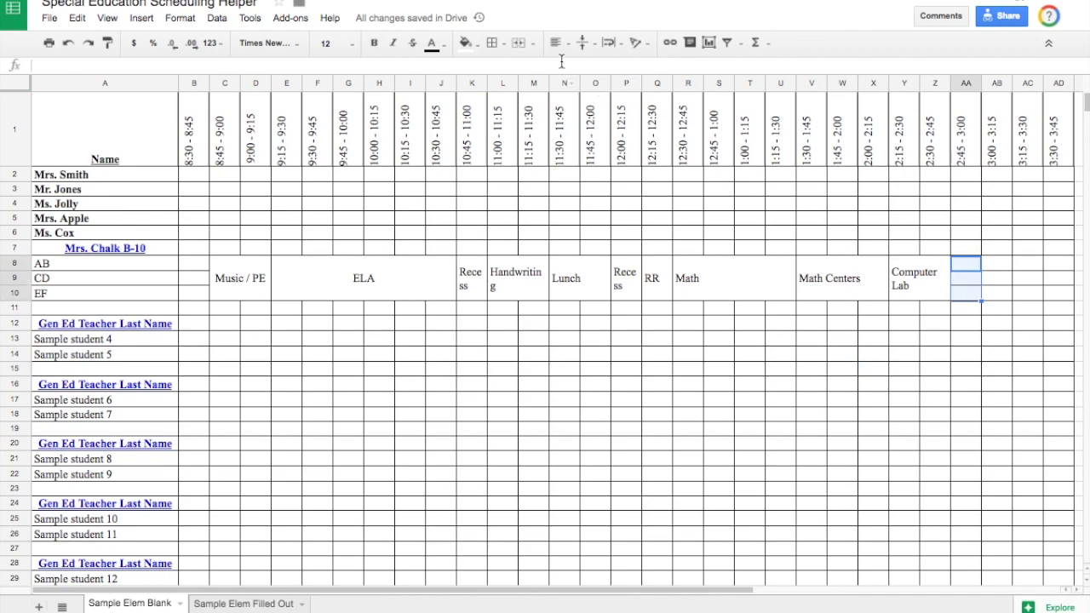
pyautogui.click(518, 43)
pyautogui.write('DEAR')
pyautogui.click(894, 443)
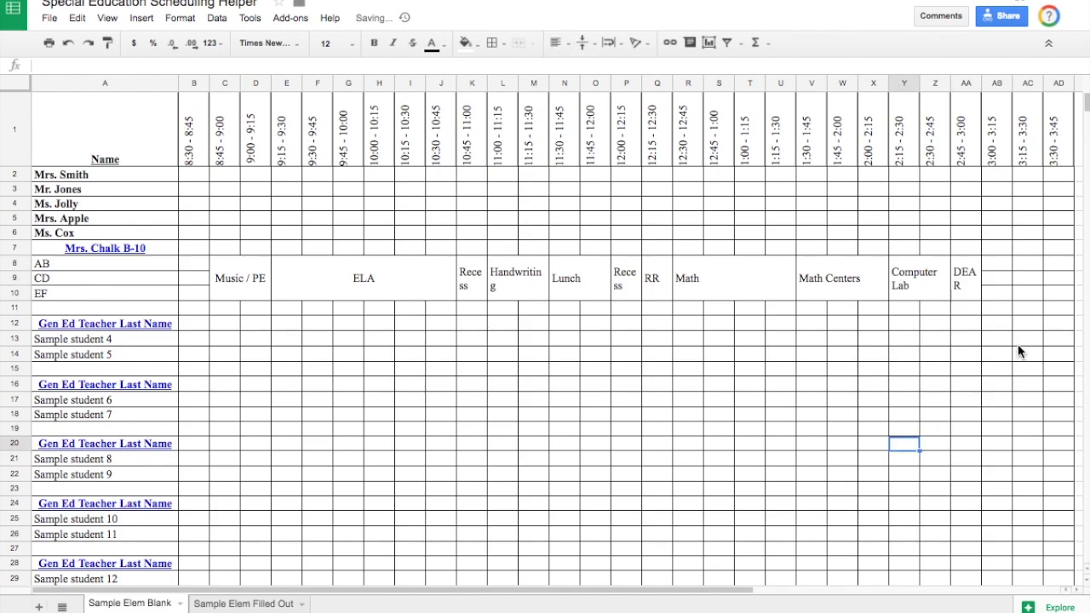
# Step: Merge AB8:AC10 into one block covering 3:00 to 3:30 and enter Sci / Soc. Stud in it
pyautogui.moveTo(1000, 264); pyautogui.dragTo(1024, 290)
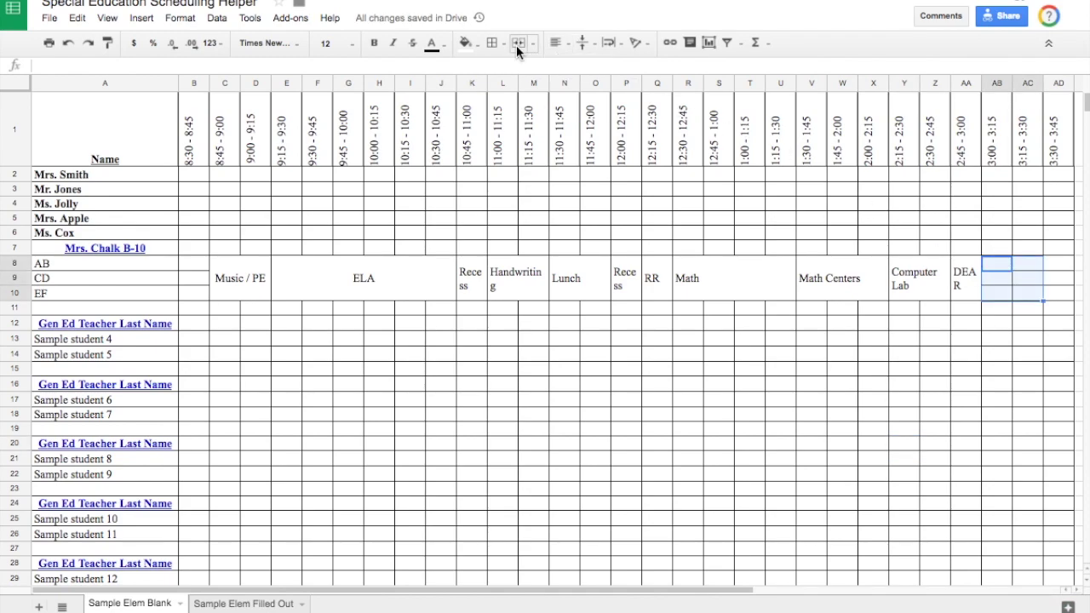
pyautogui.click(516, 45)
pyautogui.write('Sci')
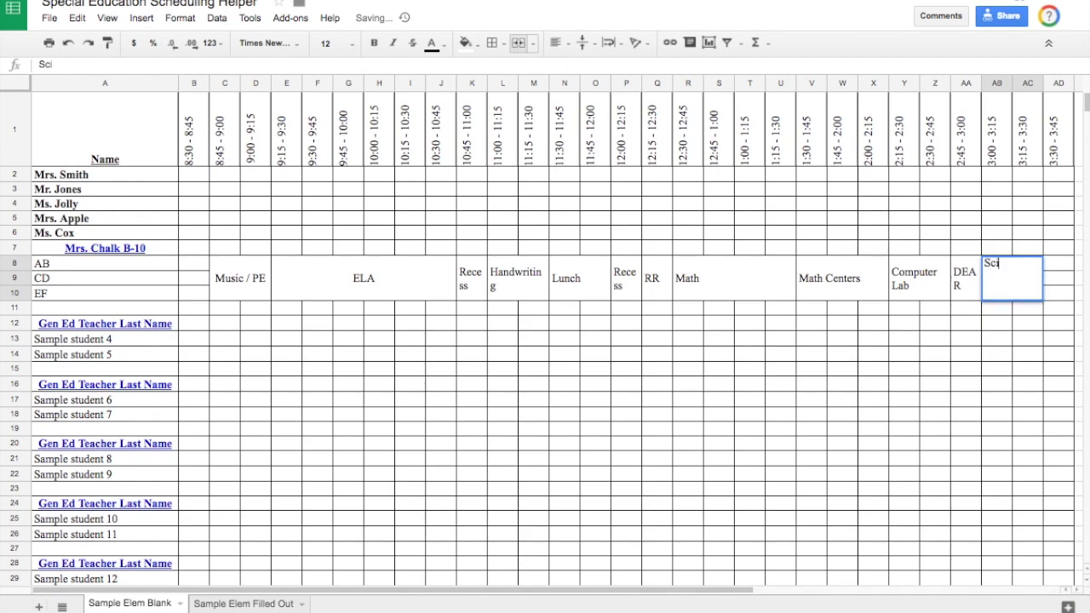
pyautogui.write(' / Soc.')
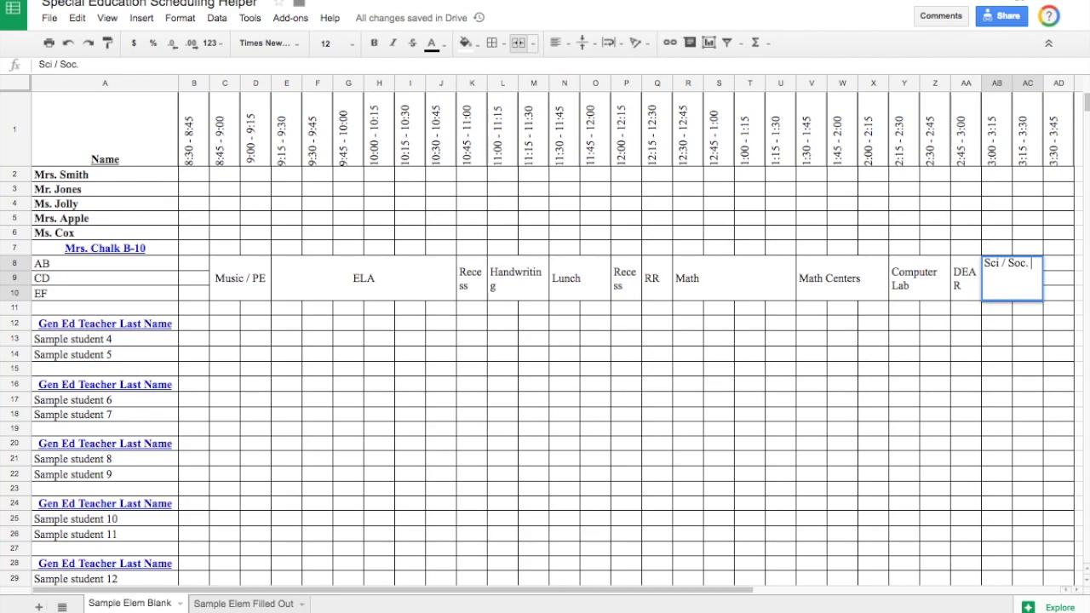
pyautogui.write(' Stud')
pyautogui.click(824, 358)
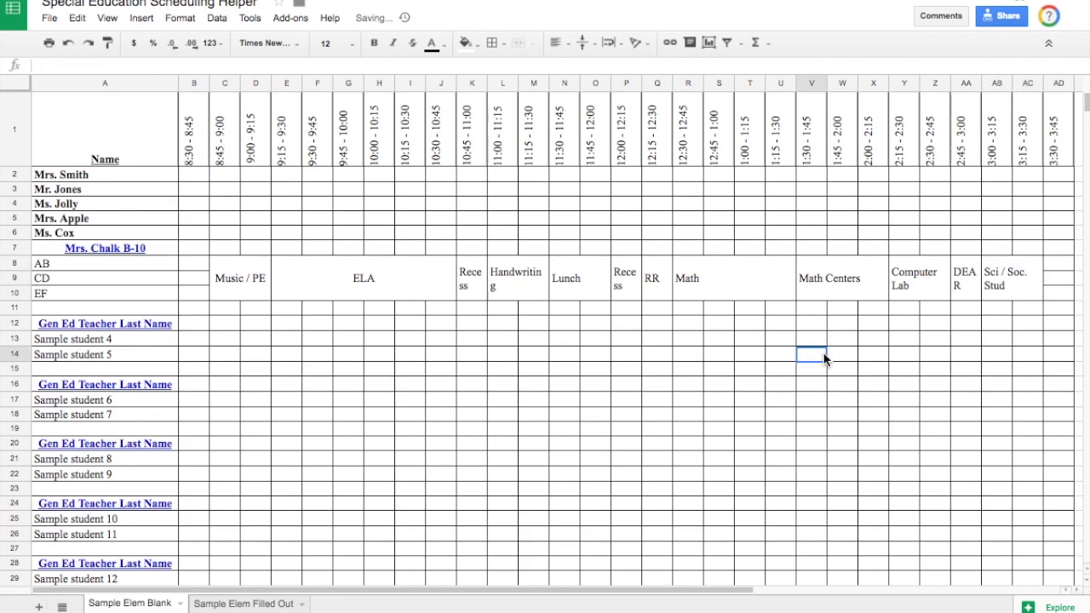
# Step: Merge AD8:AD10 in the 3:30 - 3:45 column and enter PU in the block
pyautogui.click(1060, 265)
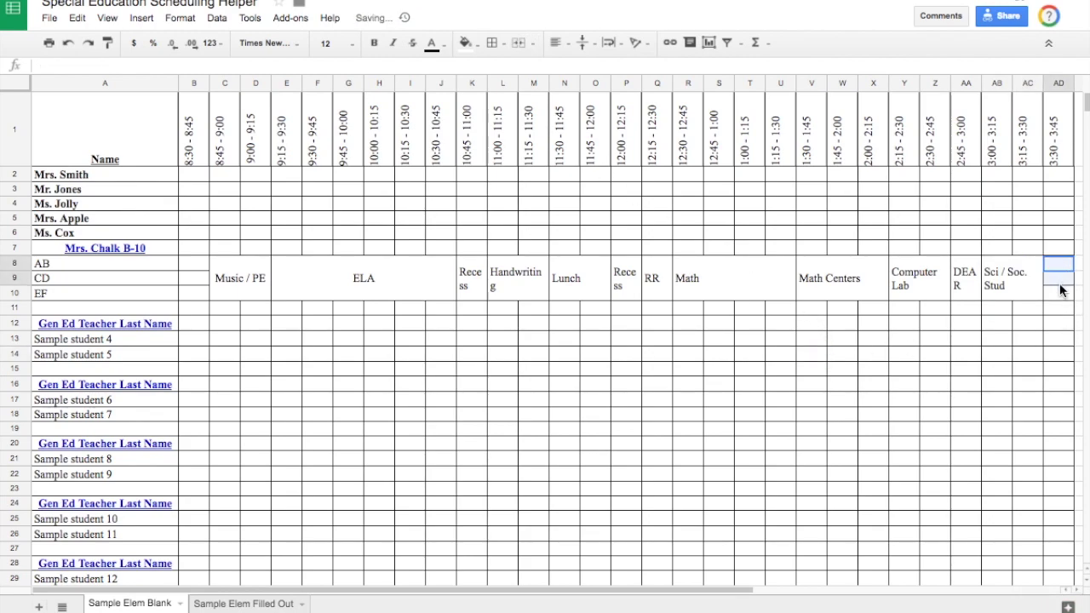
pyautogui.moveTo(1060, 290); pyautogui.dragTo(1058, 295)
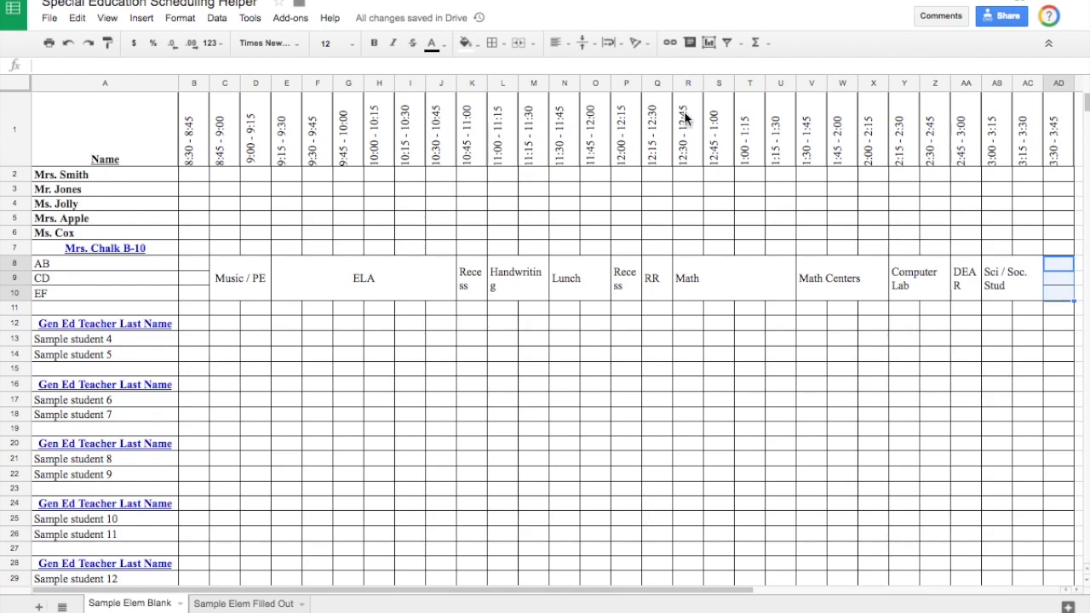
pyautogui.click(520, 44)
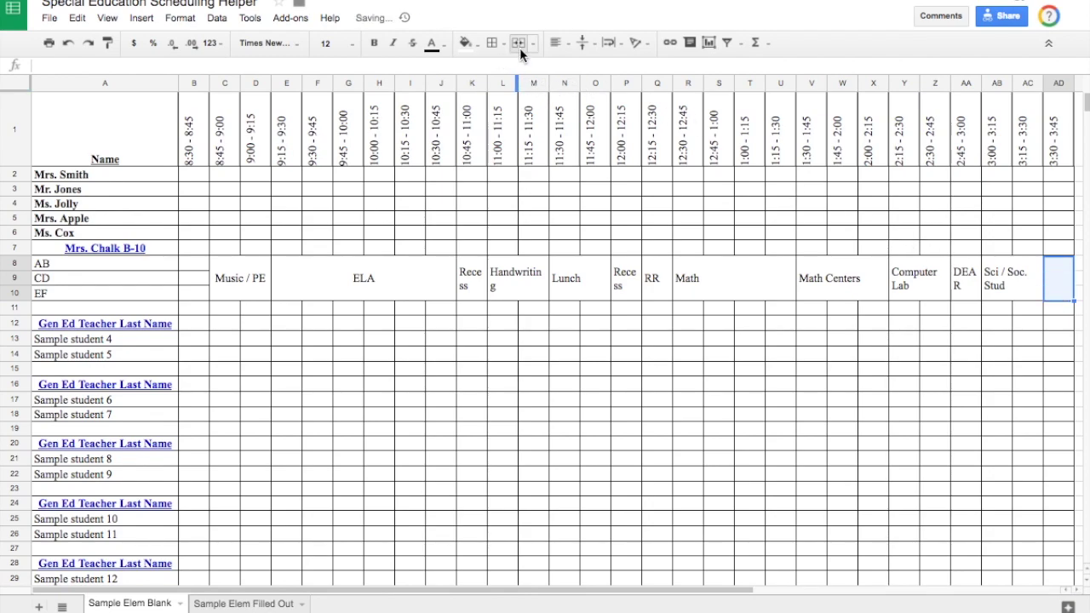
pyautogui.write('PU')
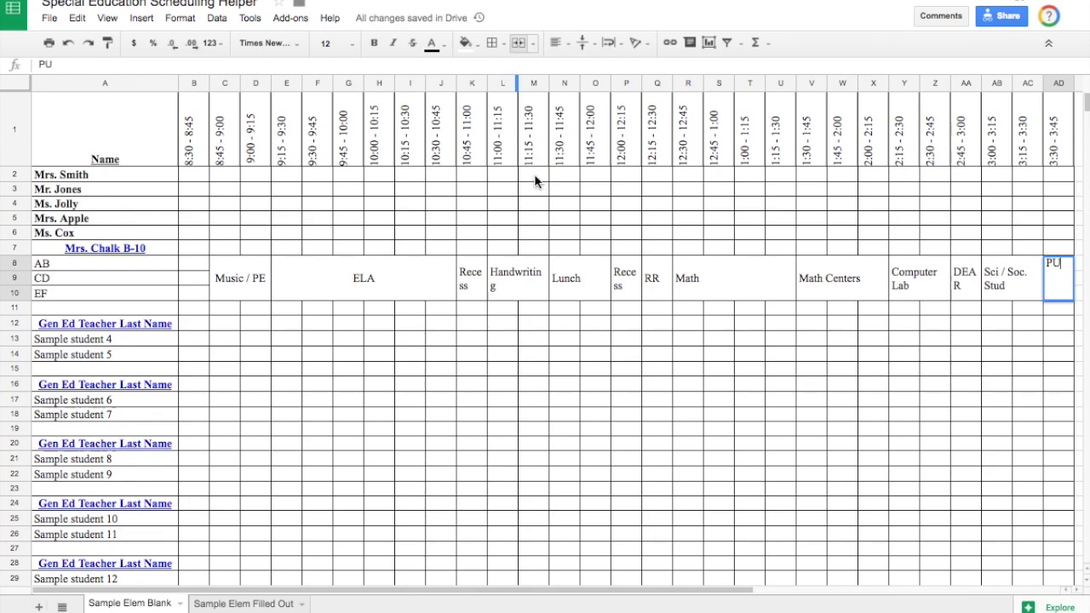
pyautogui.click(679, 458)
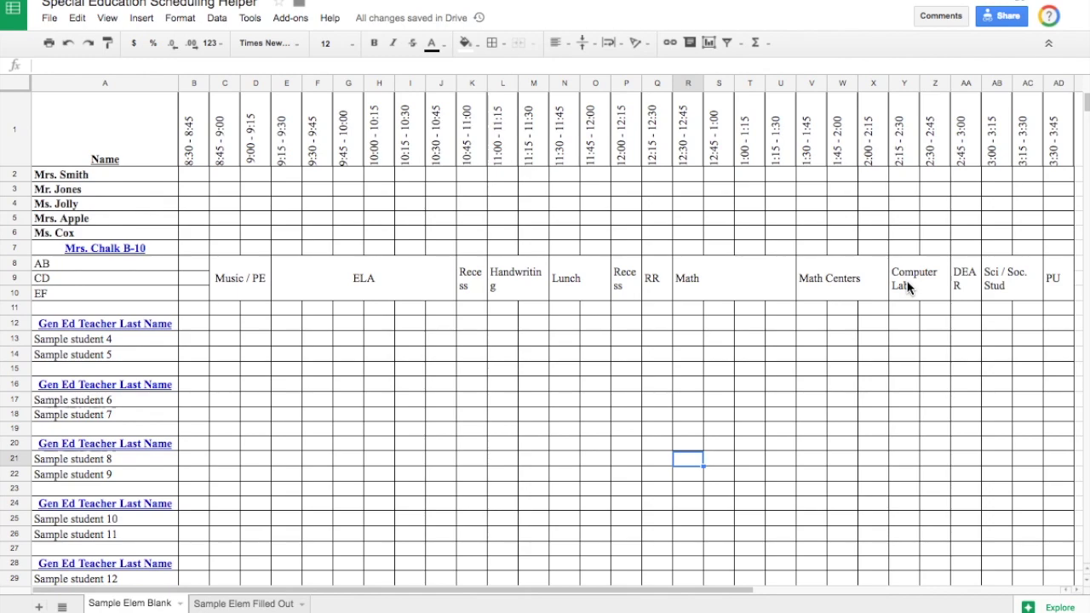
# Step: Center the text horizontally in all schedule blocks from Music / PE through PU and set their font size to 11
pyautogui.moveTo(249, 272); pyautogui.dragTo(1052, 284)
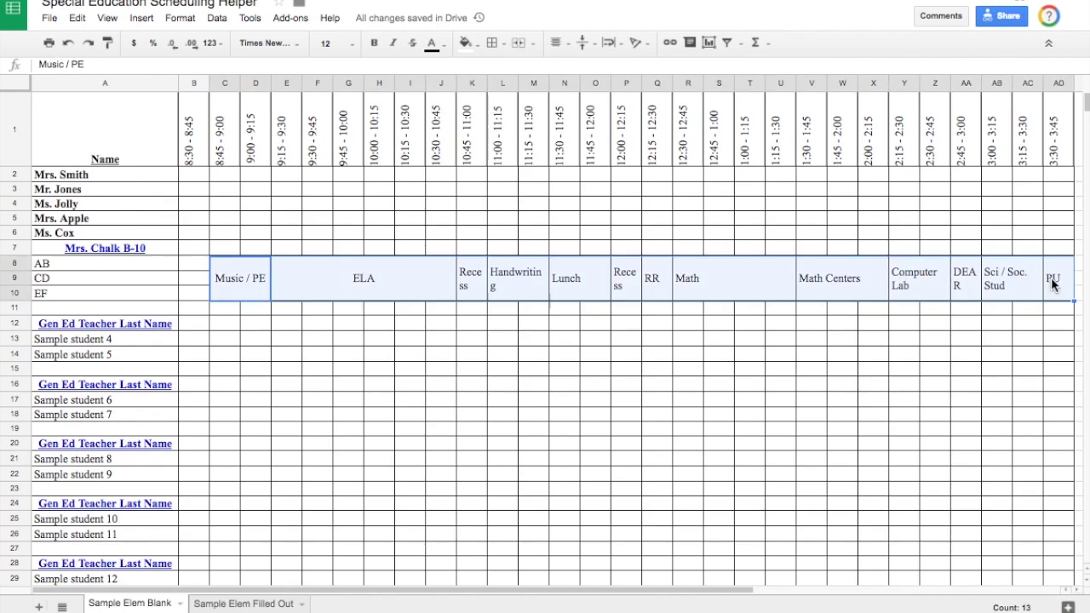
pyautogui.click(568, 45)
pyautogui.click(579, 72)
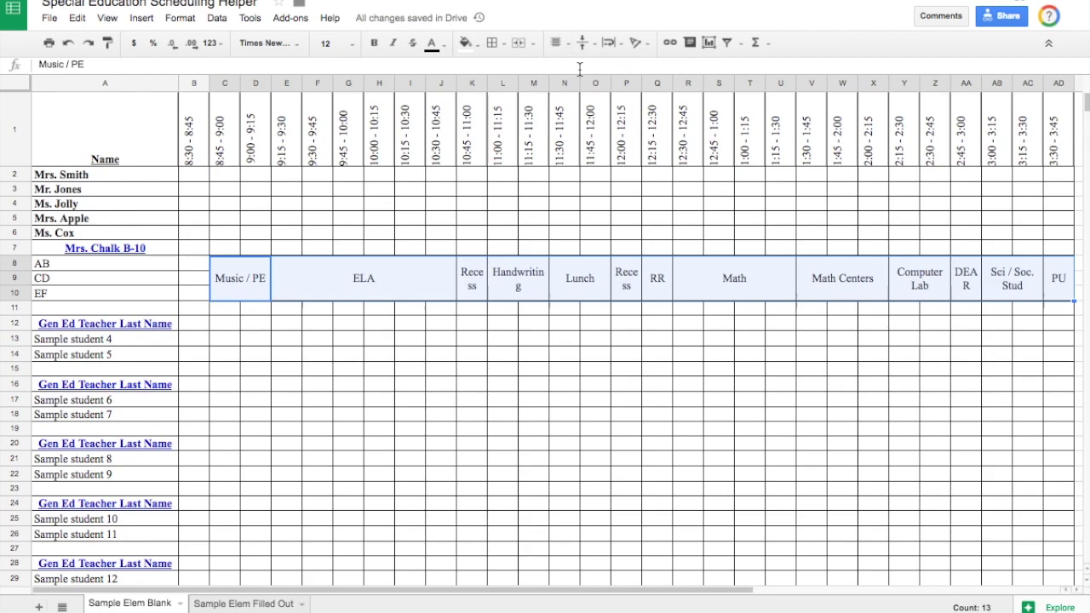
pyautogui.click(354, 43)
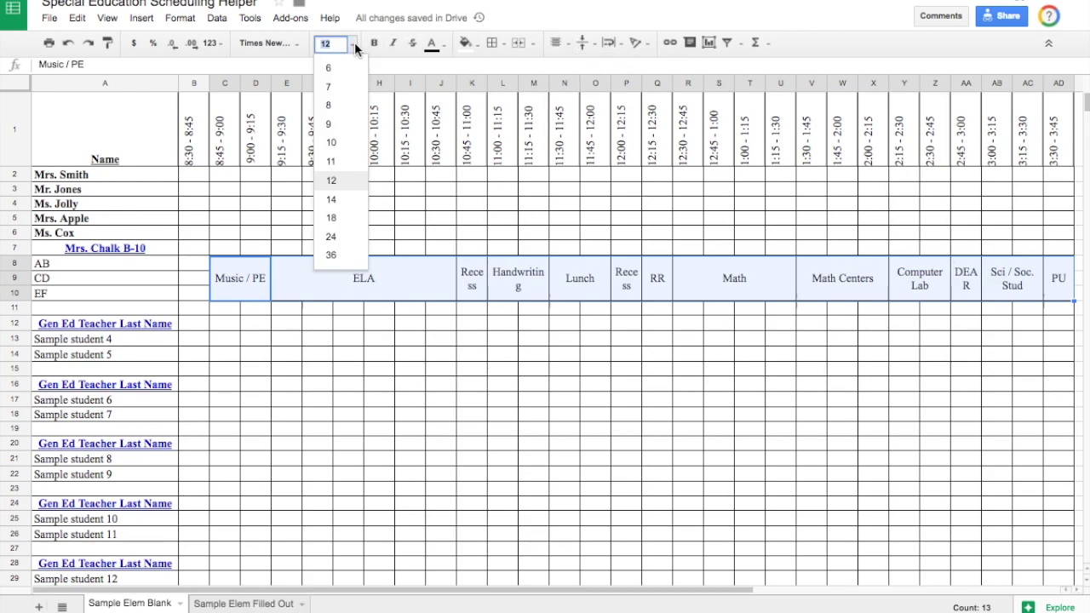
pyautogui.click(347, 161)
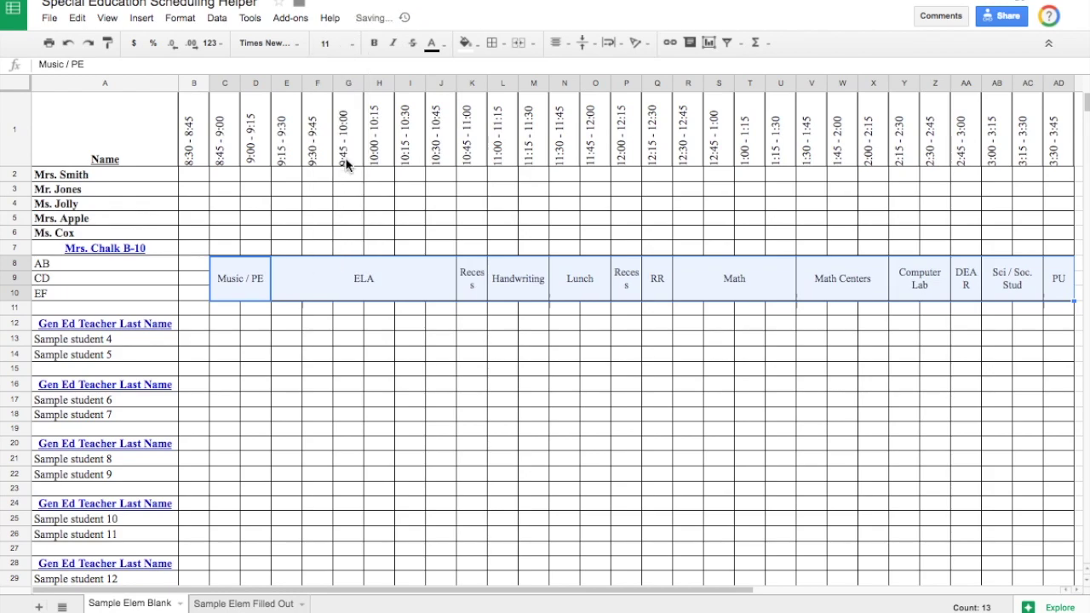
# Step: Set the font size of the Recess block in the 10:45 - 11:00 column to 10
pyautogui.click(479, 280)
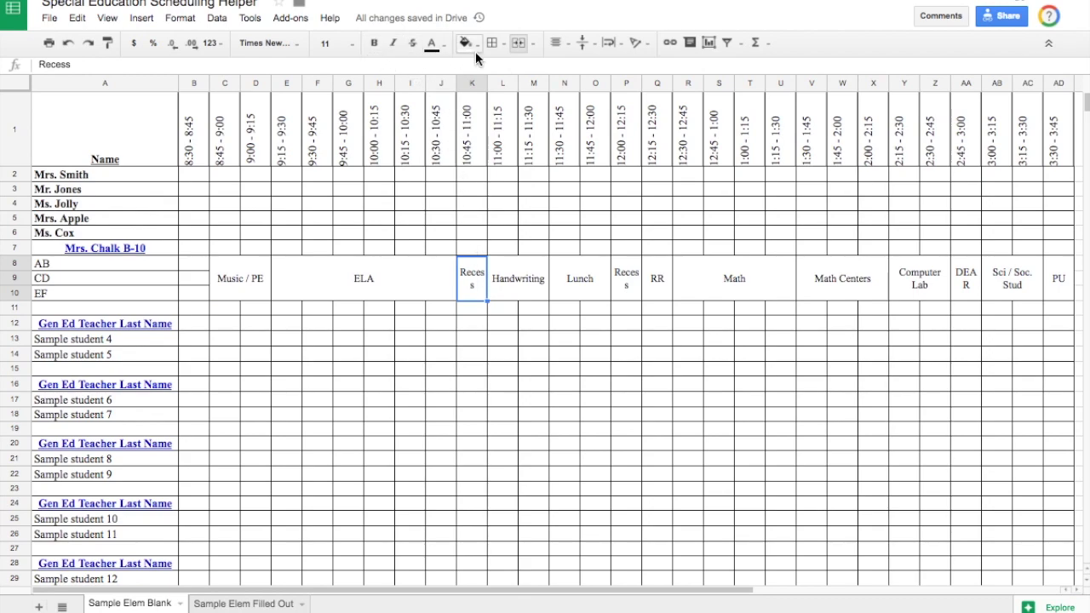
pyautogui.click(349, 44)
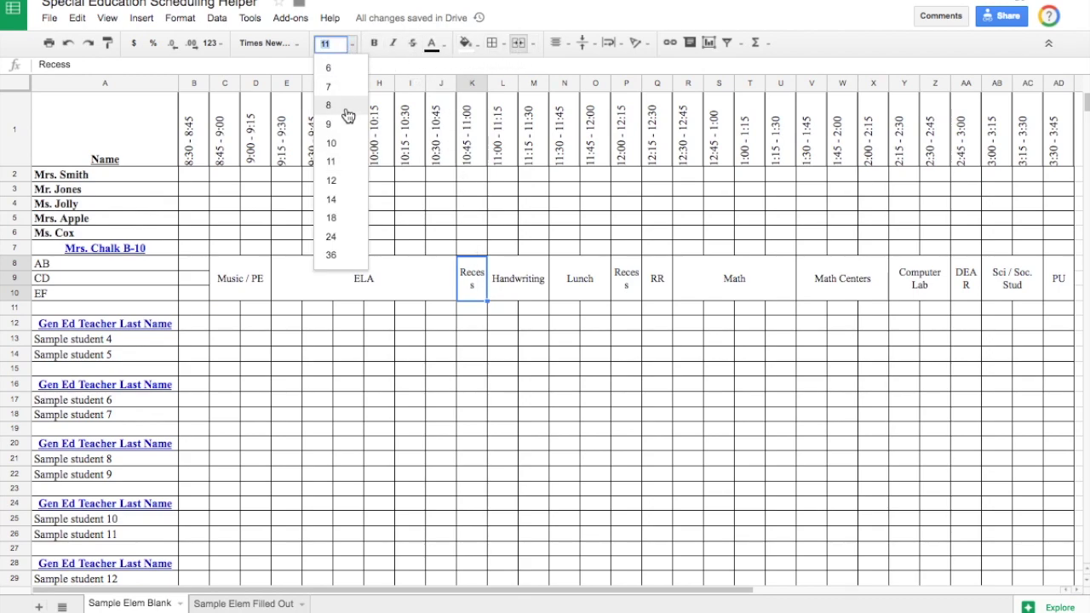
pyautogui.click(343, 146)
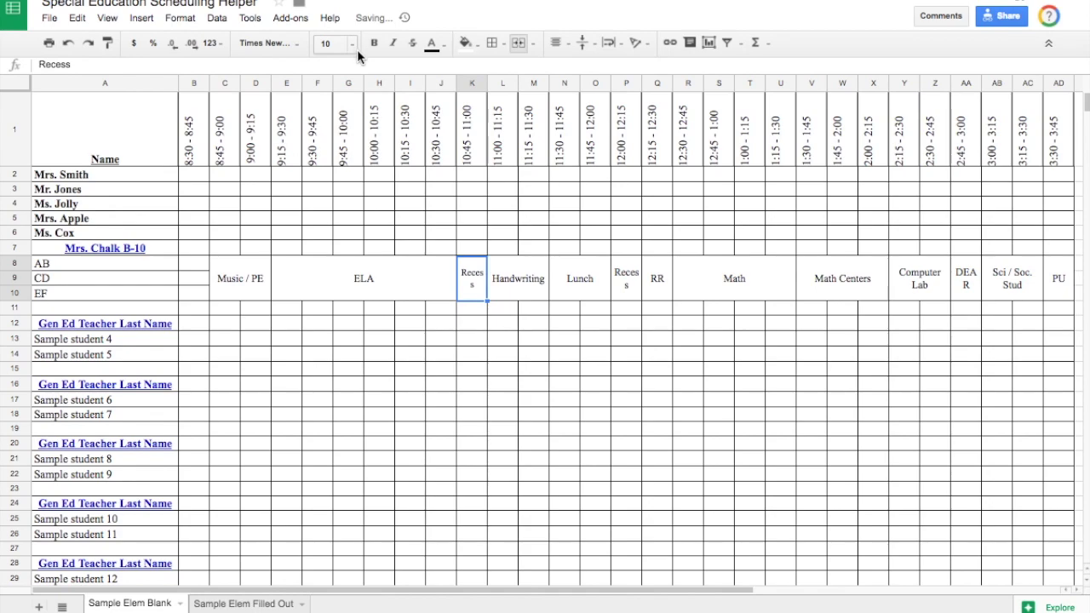
# Step: Rotate the text of the Recess block in the 10:45 - 11:00 column to read upward and set its font size to 11
pyautogui.click(355, 48)
pyautogui.click(351, 125)
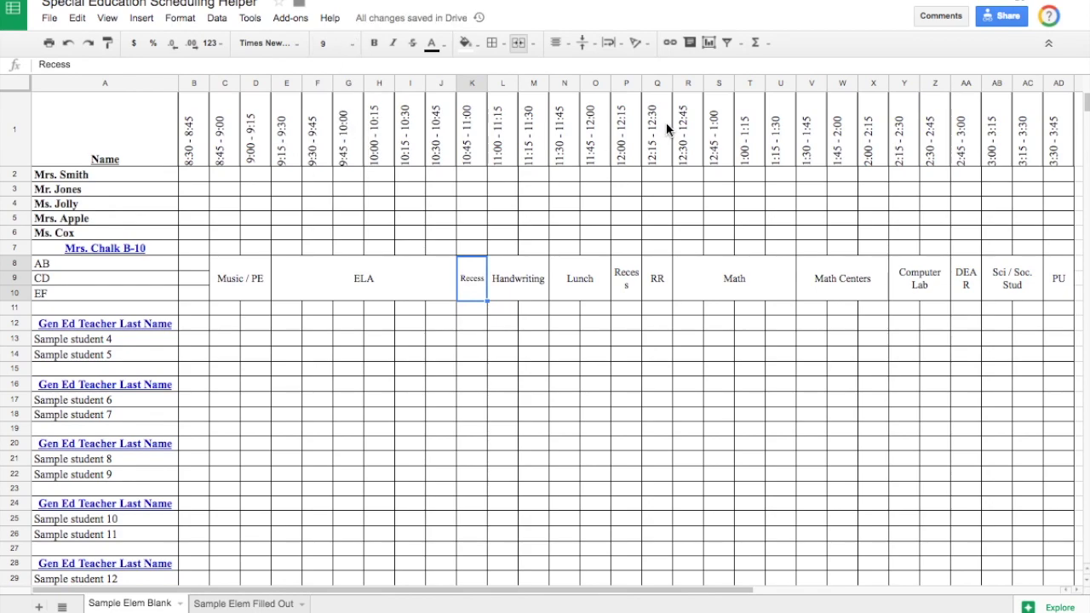
pyautogui.click(650, 43)
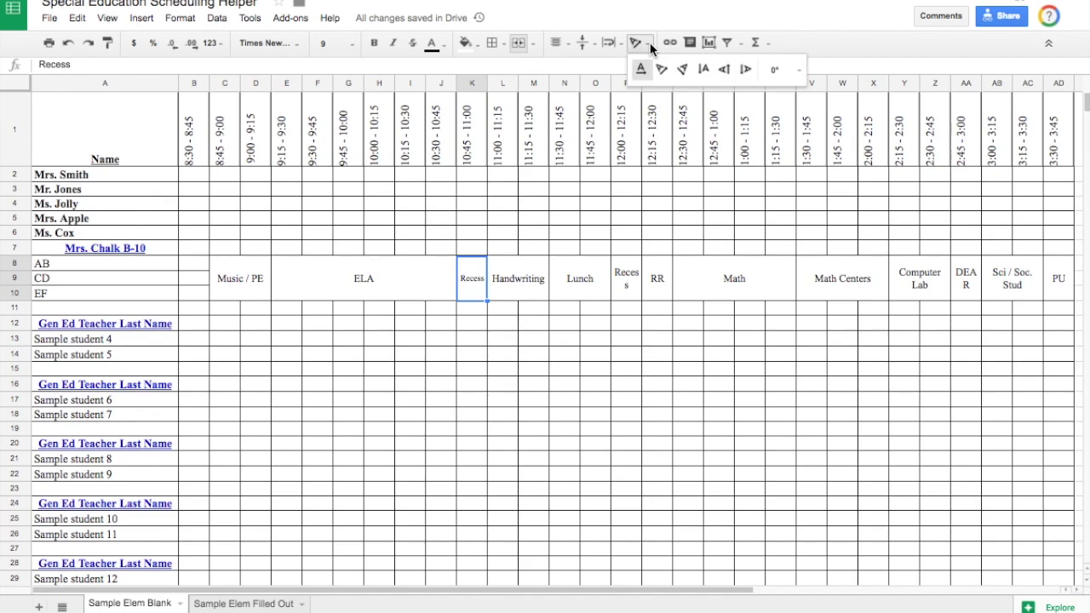
pyautogui.click(731, 74)
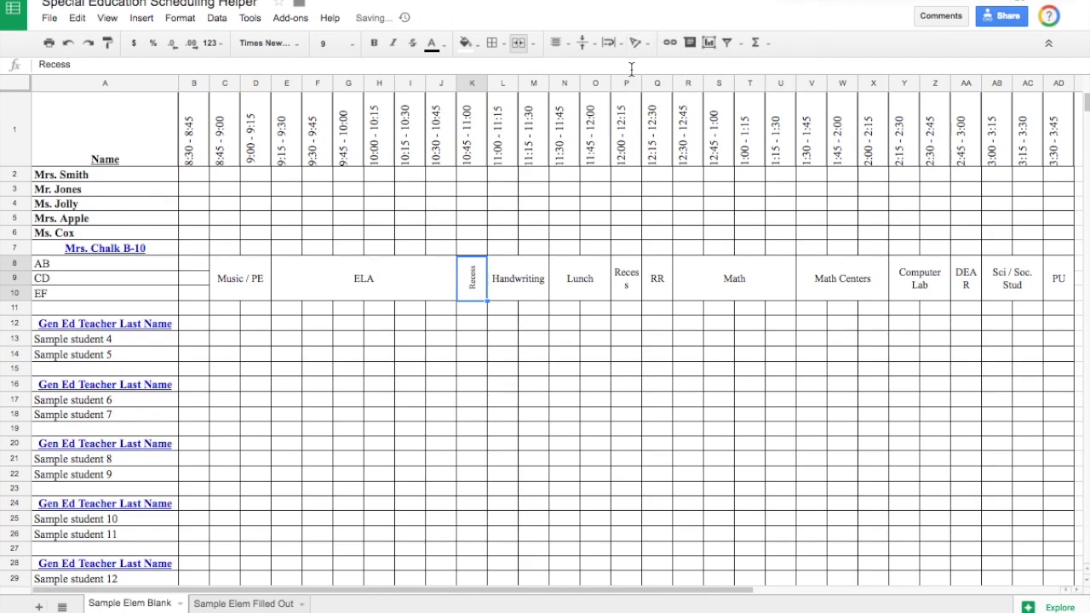
pyautogui.click(354, 48)
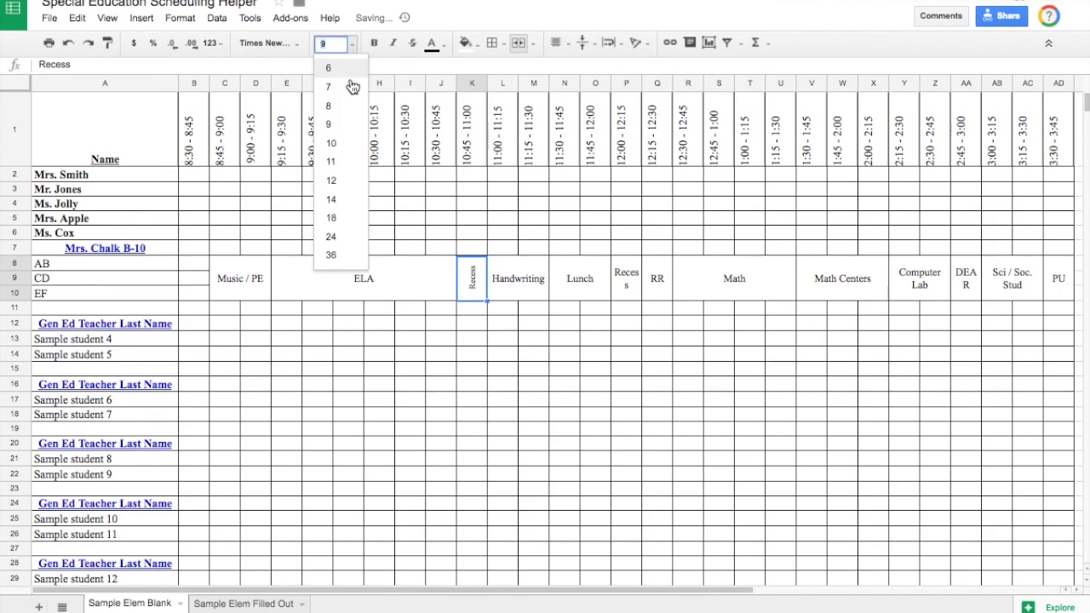
pyautogui.click(344, 166)
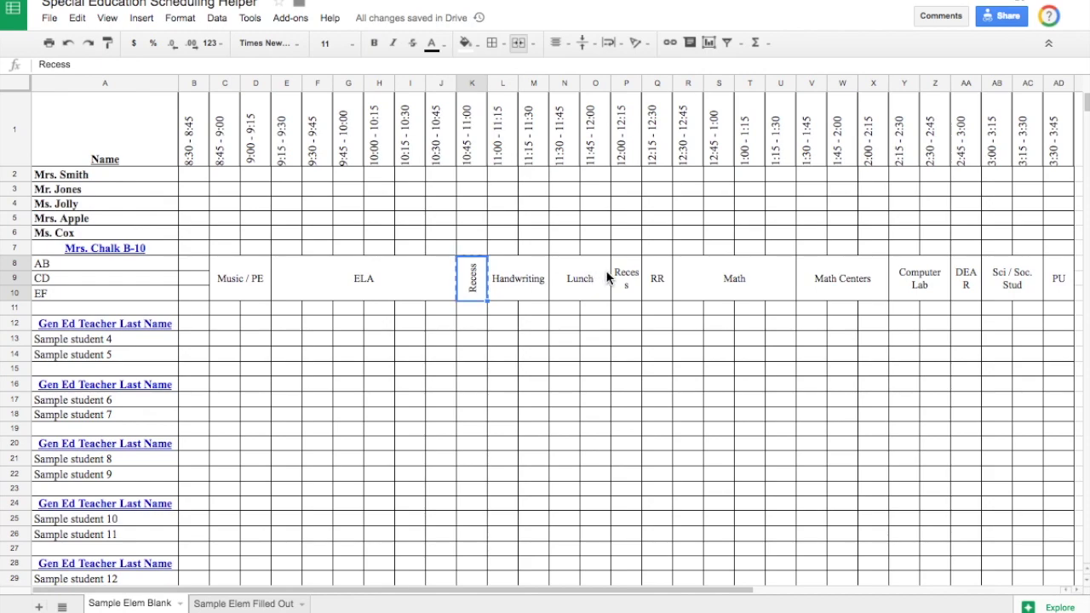
# Step: Paste the rotated Recess block over the one in the 12:00 - 12:15 column and rotate the DEAR text to read upward
pyautogui.click(626, 269)
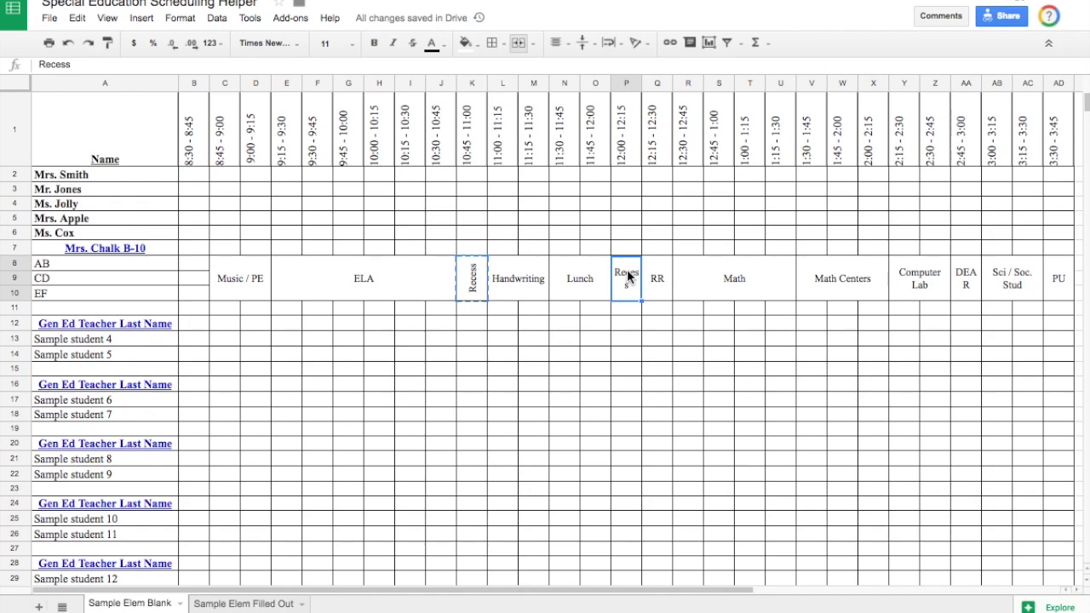
pyautogui.hotkey('ctrl', 'v')
pyautogui.click(968, 279)
pyautogui.click(647, 51)
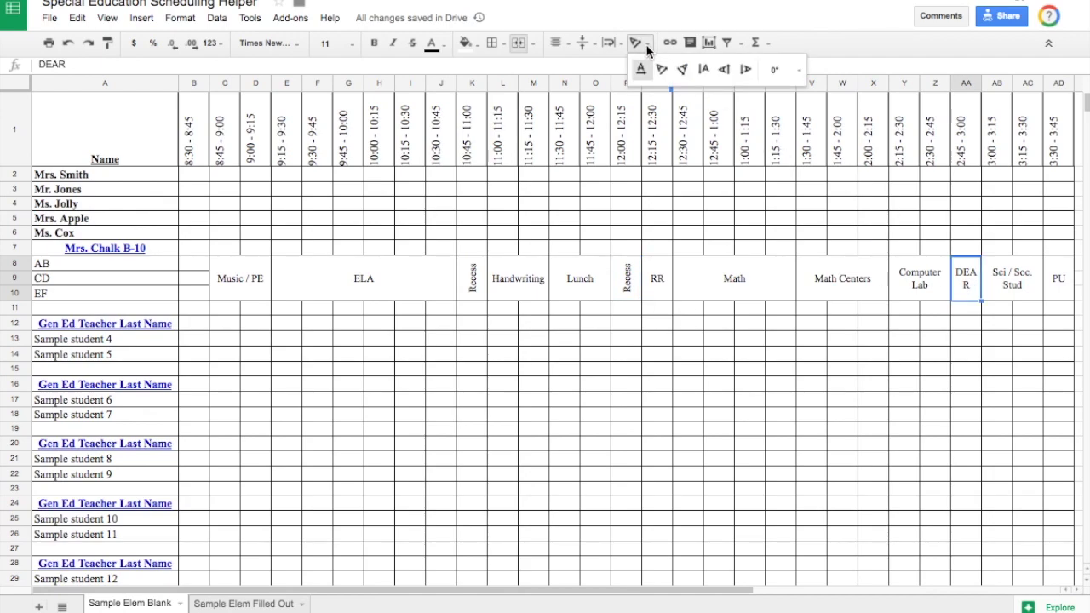
pyautogui.click(725, 68)
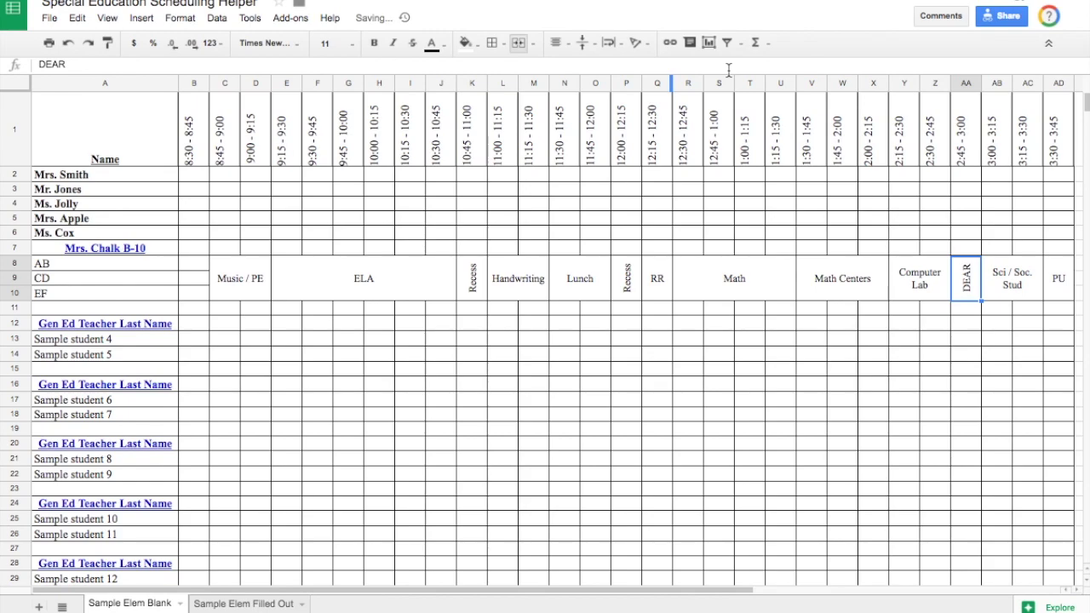
pyautogui.click(864, 370)
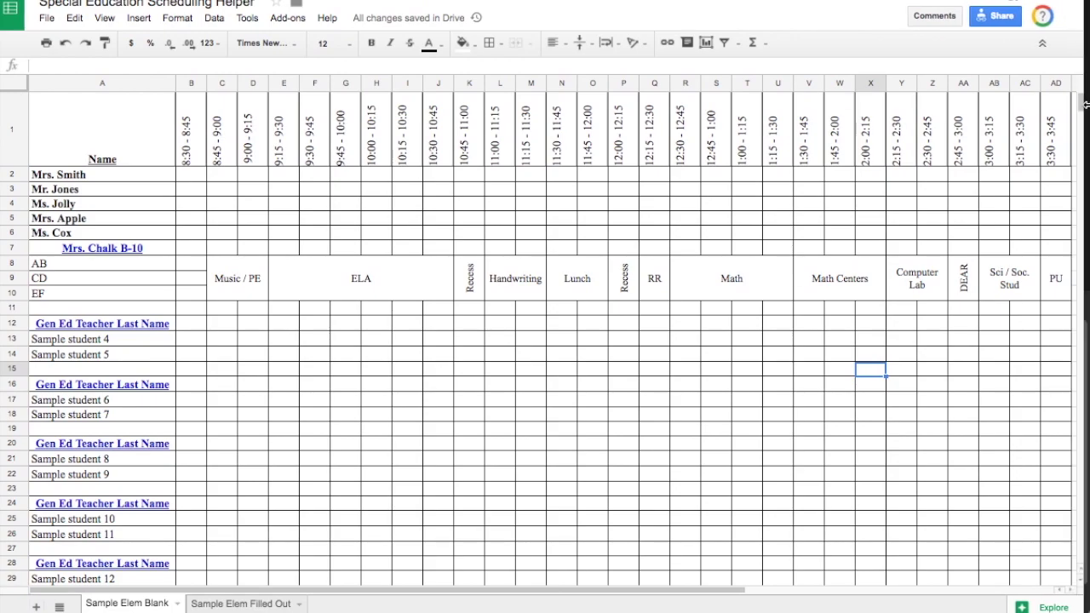
# Step: Copy the pink Pull-Out to IR Room formatting from the key onto the ELA block with the paint format tool
pyautogui.moveTo(1085, 106)
pyautogui.mouseDown()
pyautogui.moveTo(1086, 134)
pyautogui.moveTo(1085, 119)
pyautogui.mouseUp()
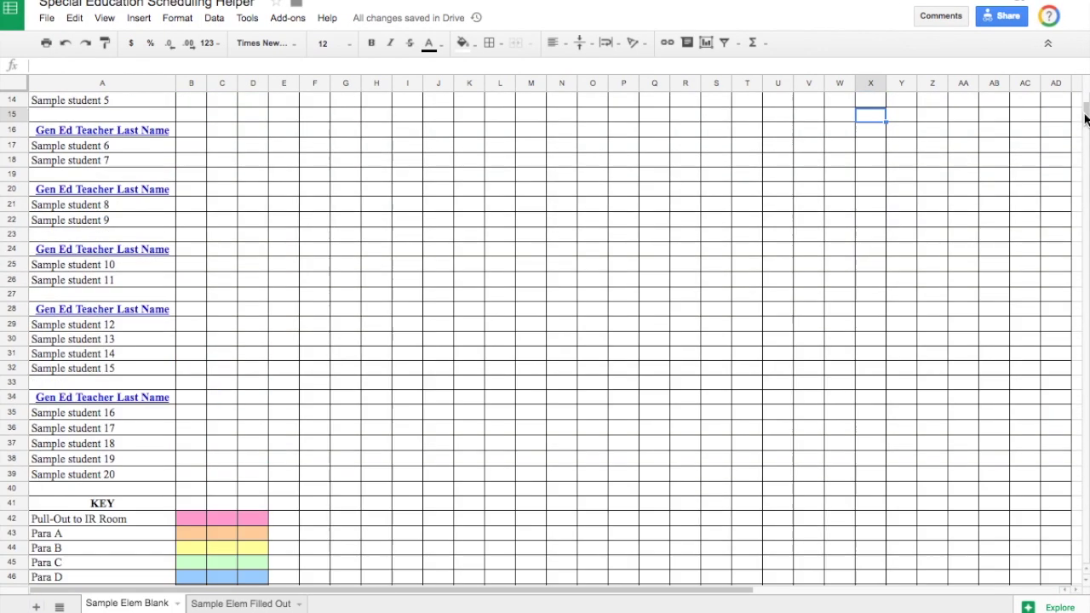
pyautogui.scroll(-5, 1086, 119)
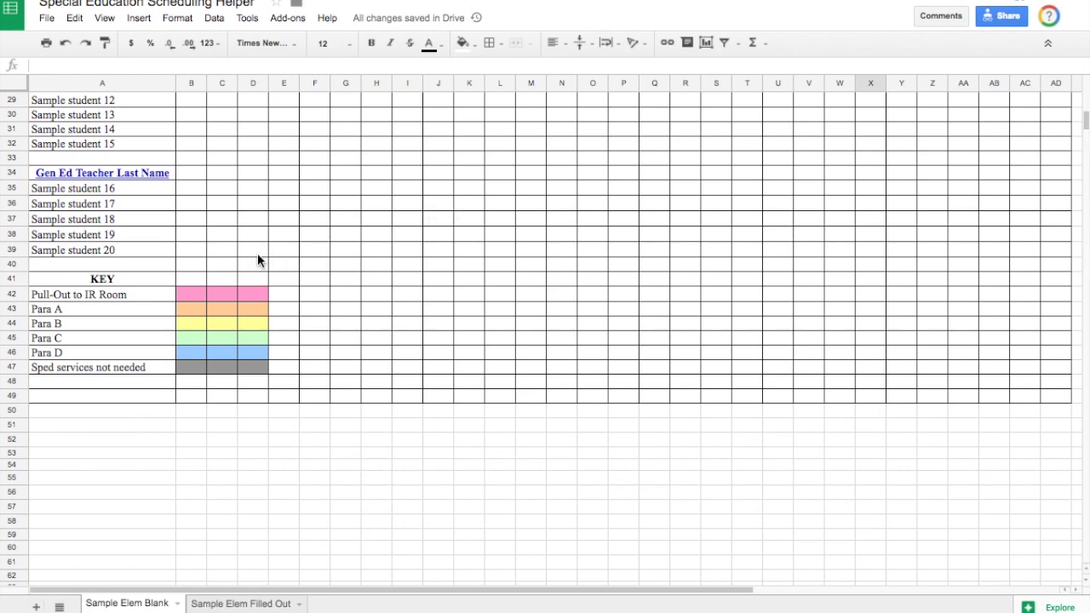
pyautogui.click(192, 295)
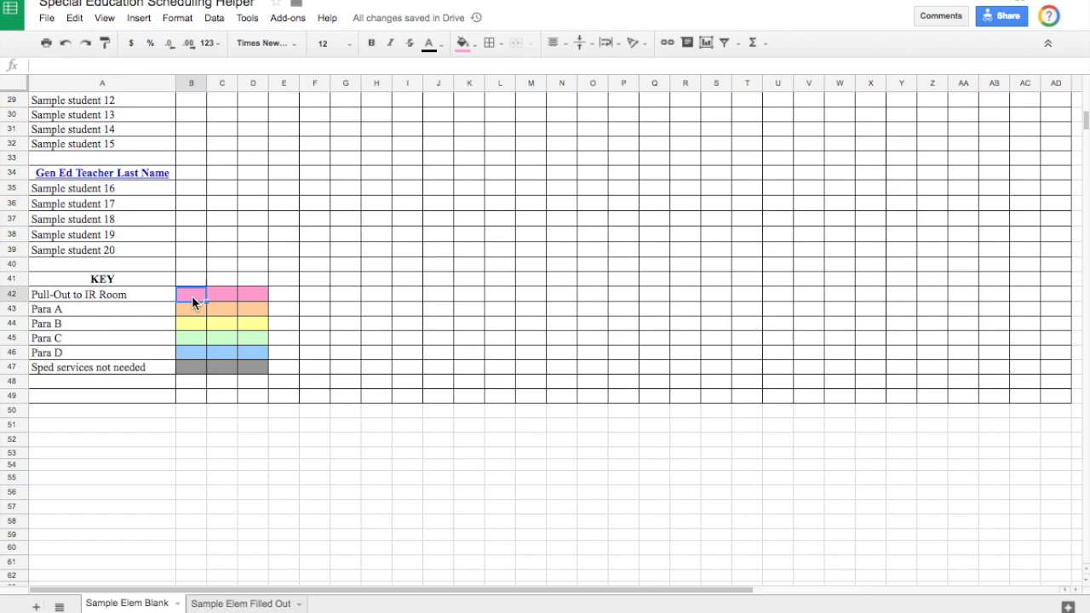
pyautogui.click(106, 46)
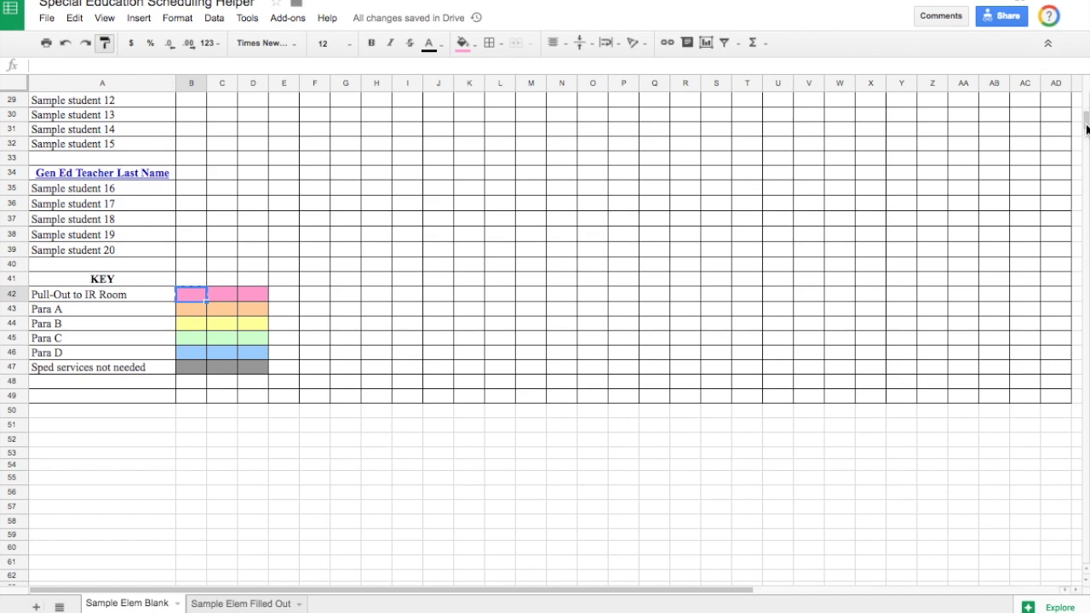
pyautogui.moveTo(1086, 128); pyautogui.dragTo(1085, 114)
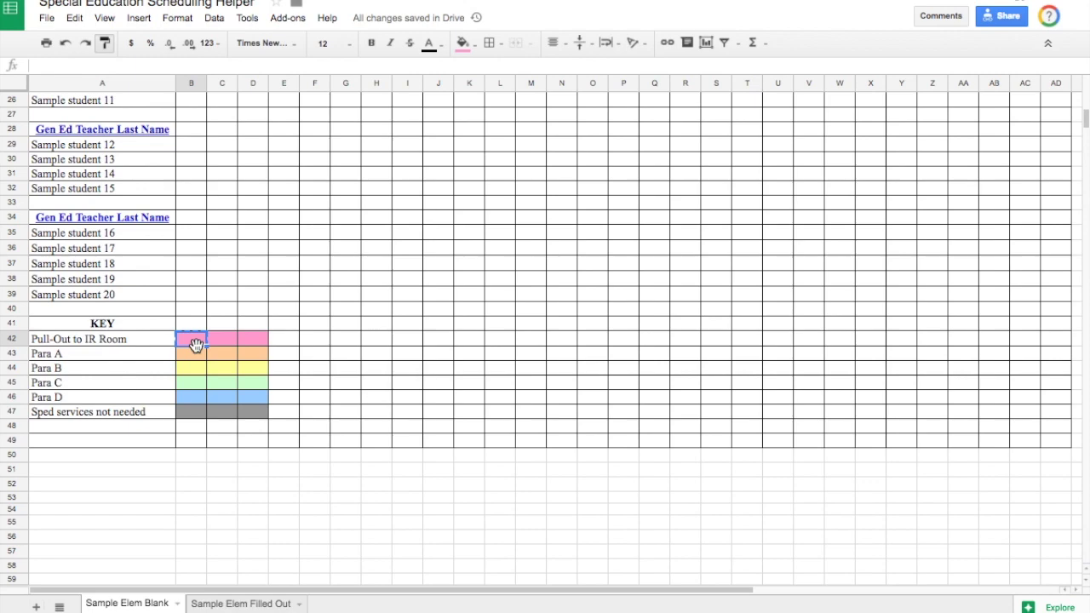
pyautogui.moveTo(1087, 123); pyautogui.dragTo(1085, 103)
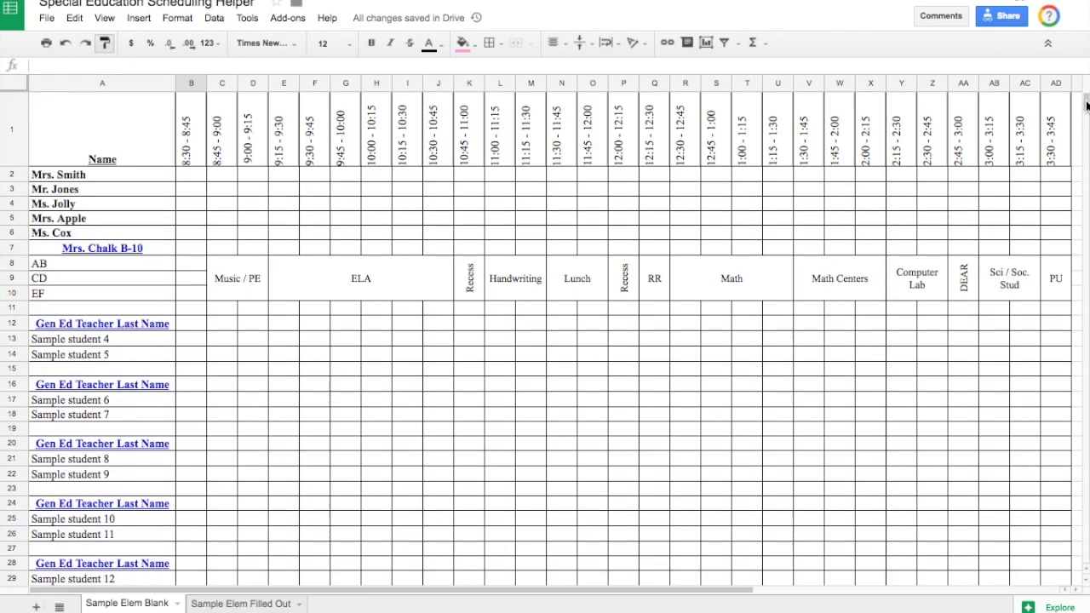
pyautogui.click(371, 281)
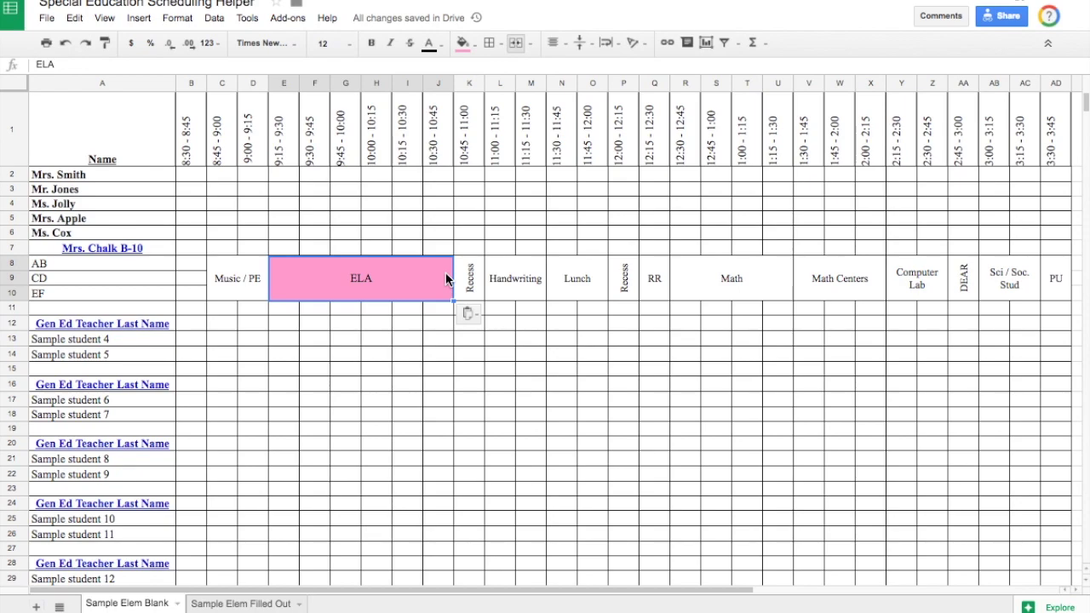
# Step: Unmerge the pink ELA block E8:J10 back into individual cells
pyautogui.click(515, 43)
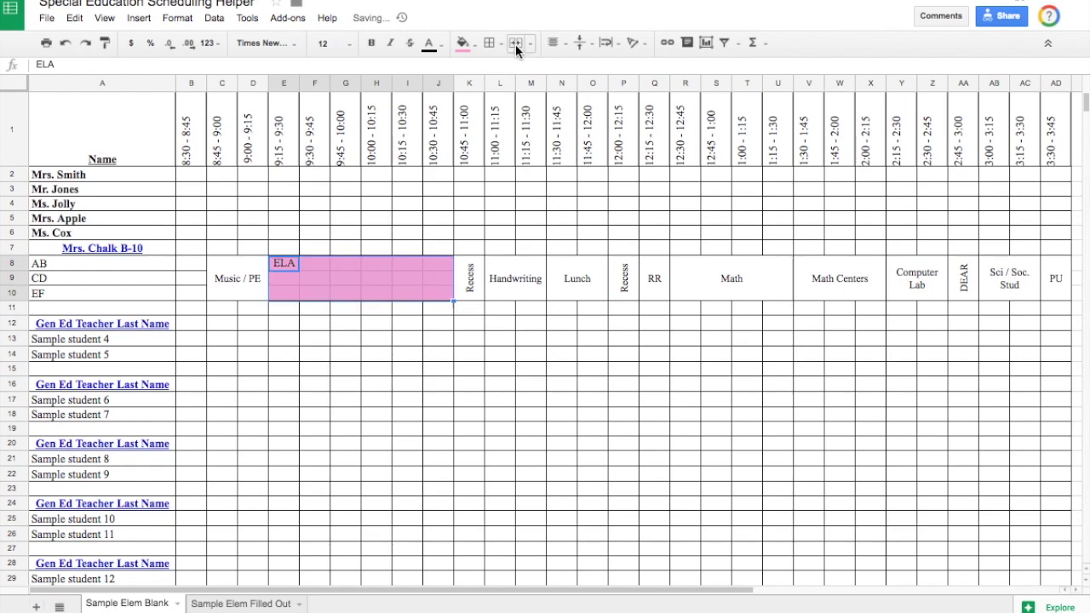
pyautogui.click(516, 44)
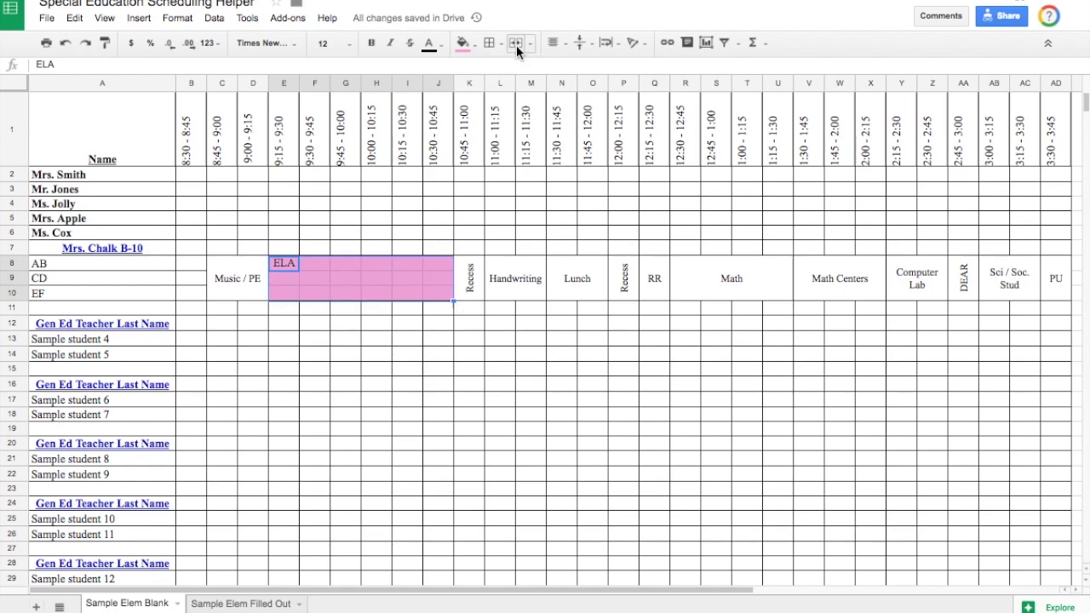
pyautogui.click(516, 46)
pyautogui.click(335, 276)
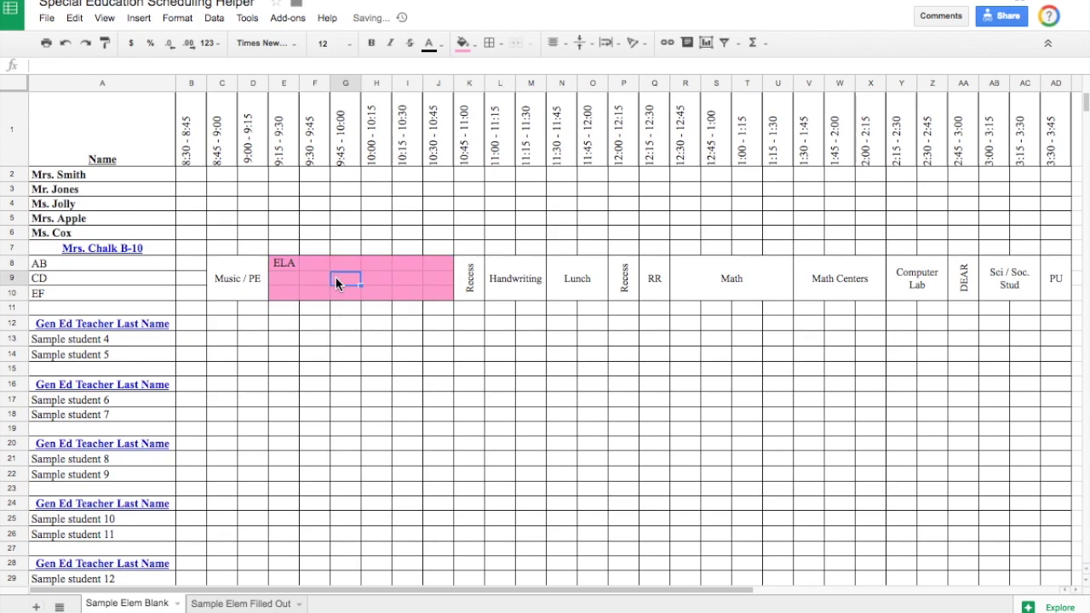
# Step: Merge E8:J8 and E9:J9 into two separate single-row blocks covering 9:15 to 10:45
pyautogui.moveTo(287, 263); pyautogui.dragTo(433, 262)
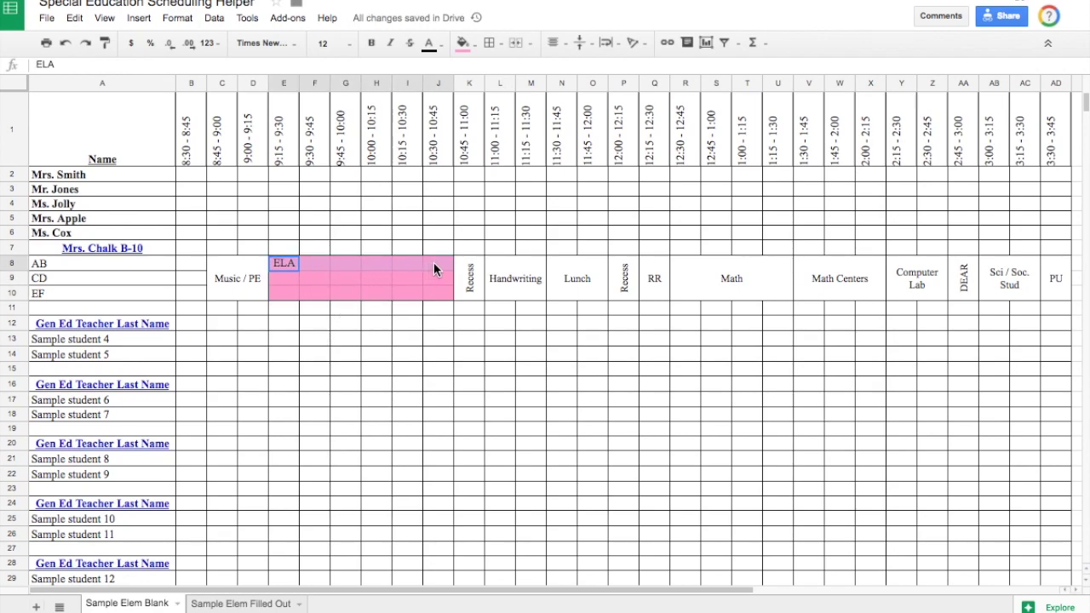
pyautogui.click(513, 45)
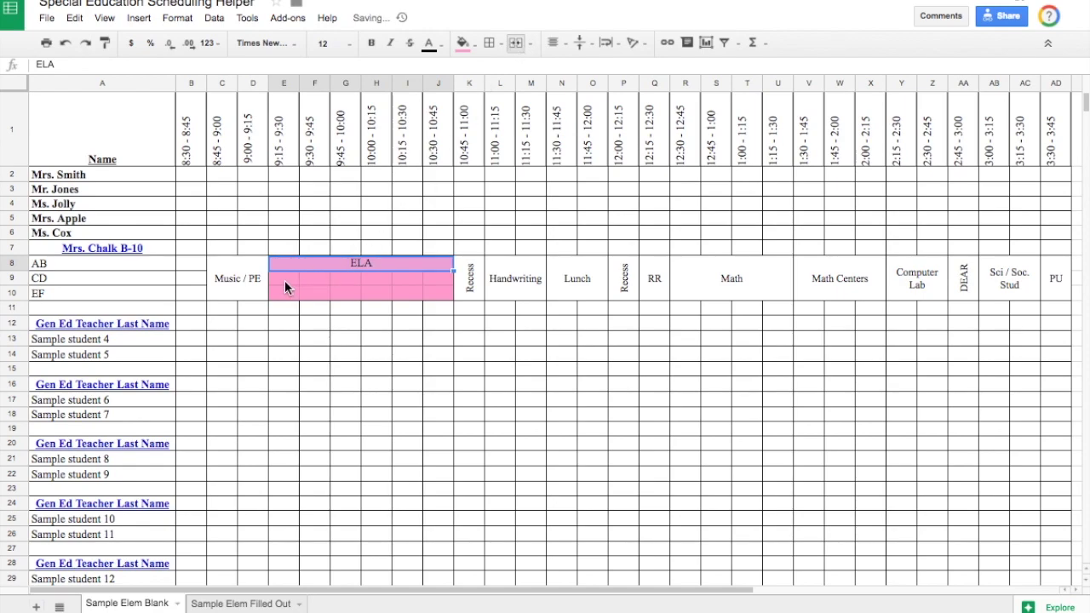
pyautogui.moveTo(285, 284); pyautogui.dragTo(435, 287)
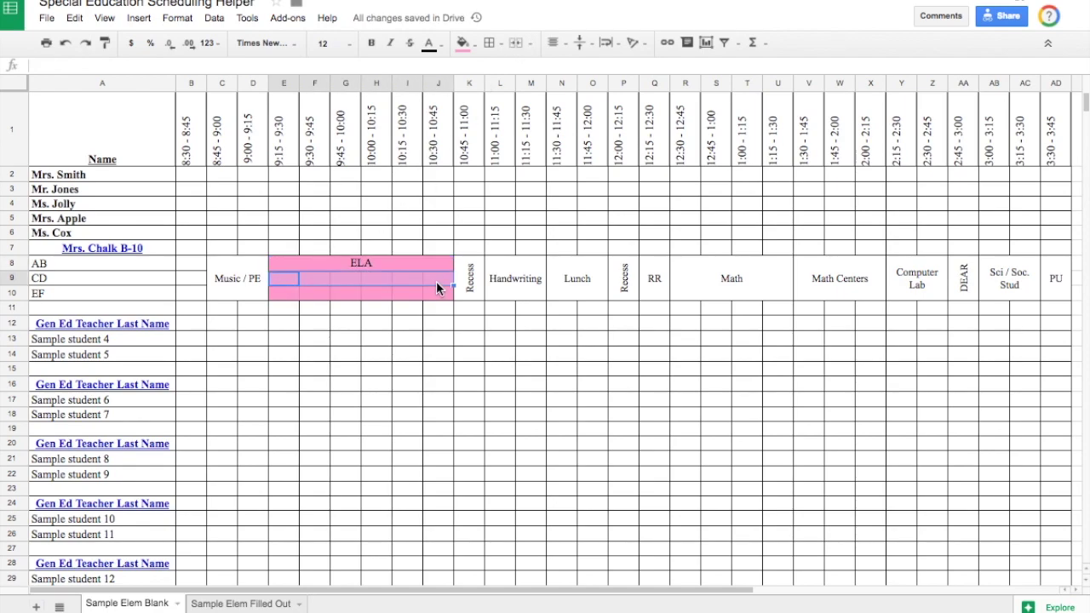
pyautogui.click(515, 43)
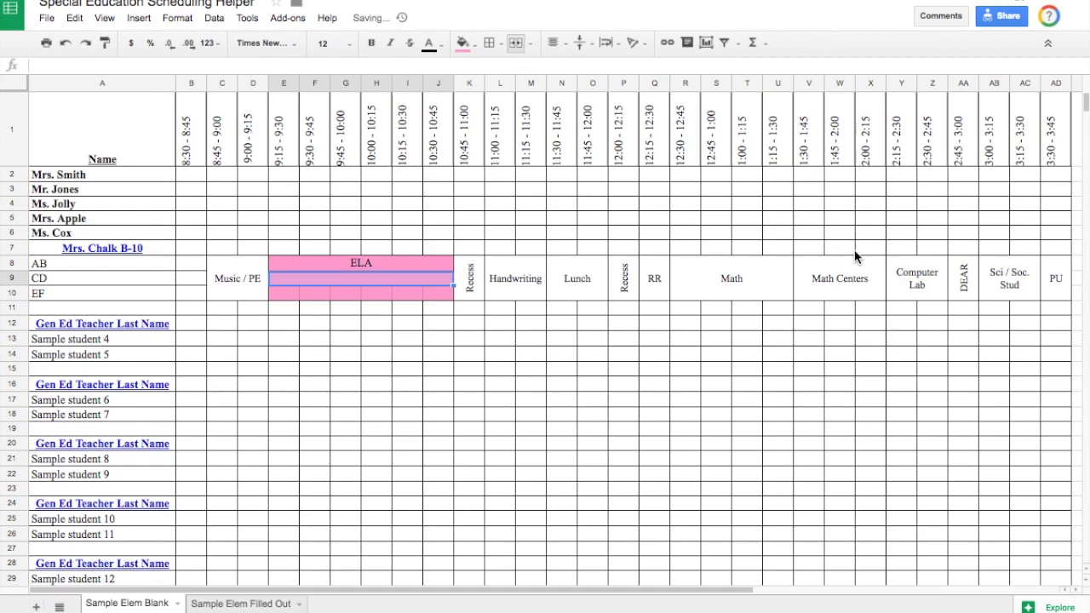
# Step: Copy the orange Para A formatting from the key onto the merged row 9 block and enter ELA in it
pyautogui.scroll(-5, 1085, 105)
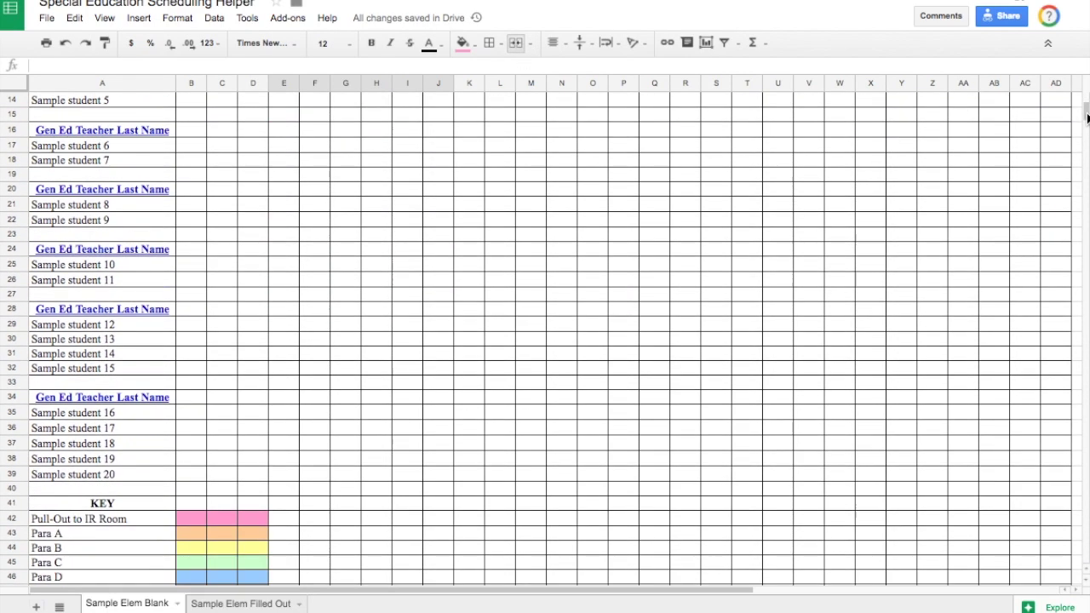
pyautogui.click(189, 443)
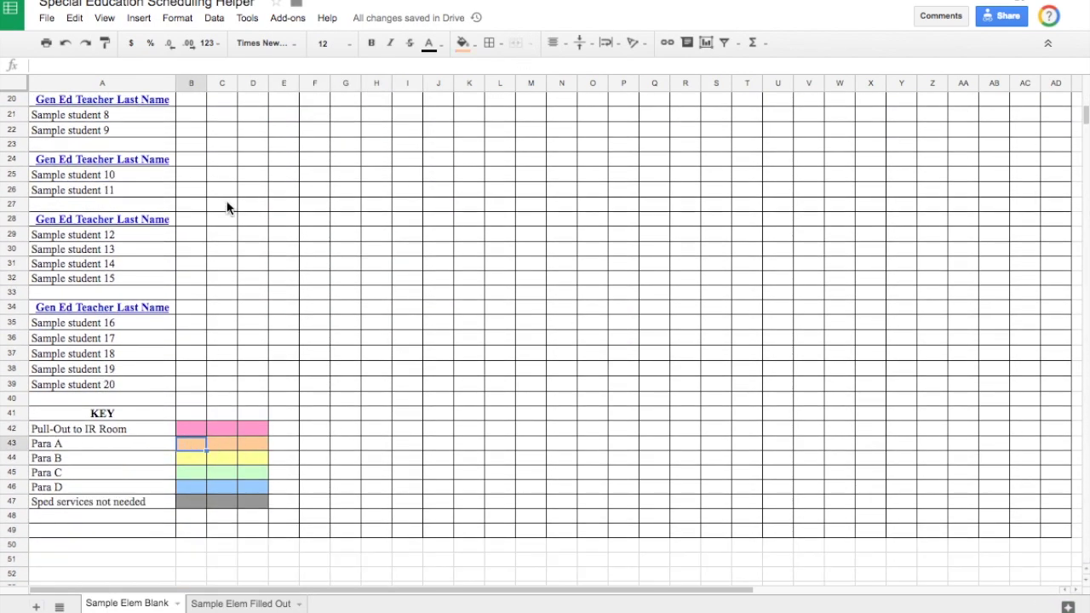
pyautogui.click(107, 48)
pyautogui.scroll(5, 1086, 105)
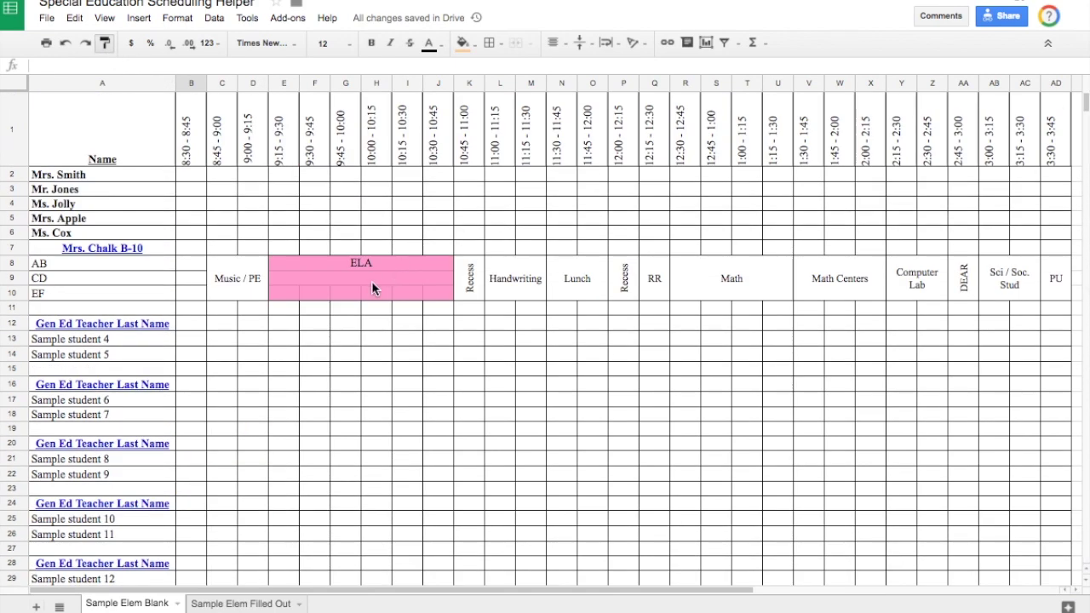
pyautogui.click(372, 279)
pyautogui.write('ELA')
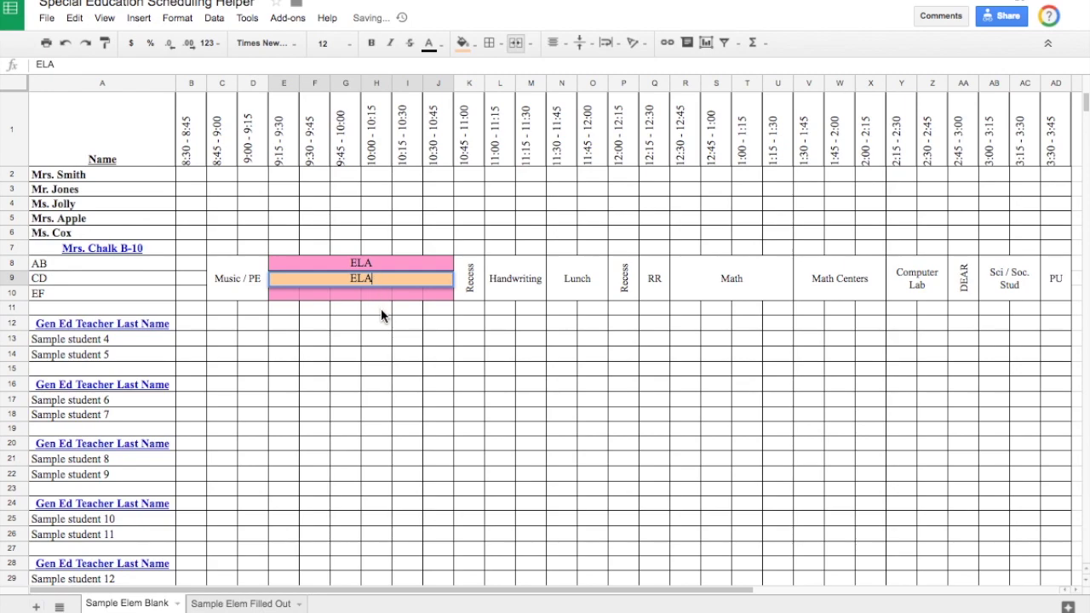
pyautogui.press('Return')
# Step: Merge E10:G10 into one block covering 9:15 to 10:00 and enter ELA in it
pyautogui.moveTo(288, 295); pyautogui.dragTo(336, 292)
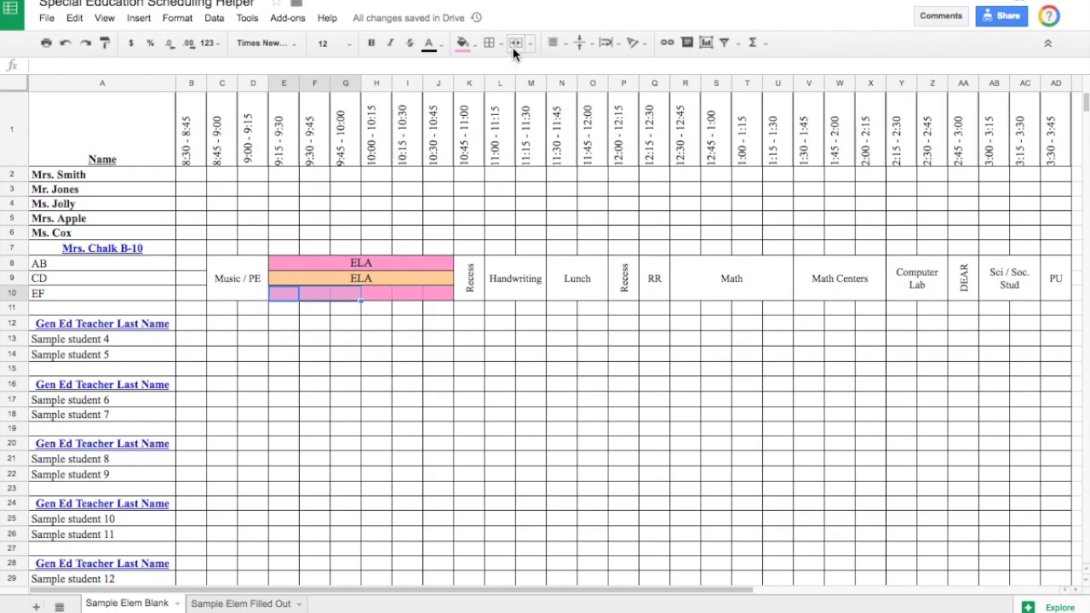
pyautogui.click(514, 49)
pyautogui.write('ELA')
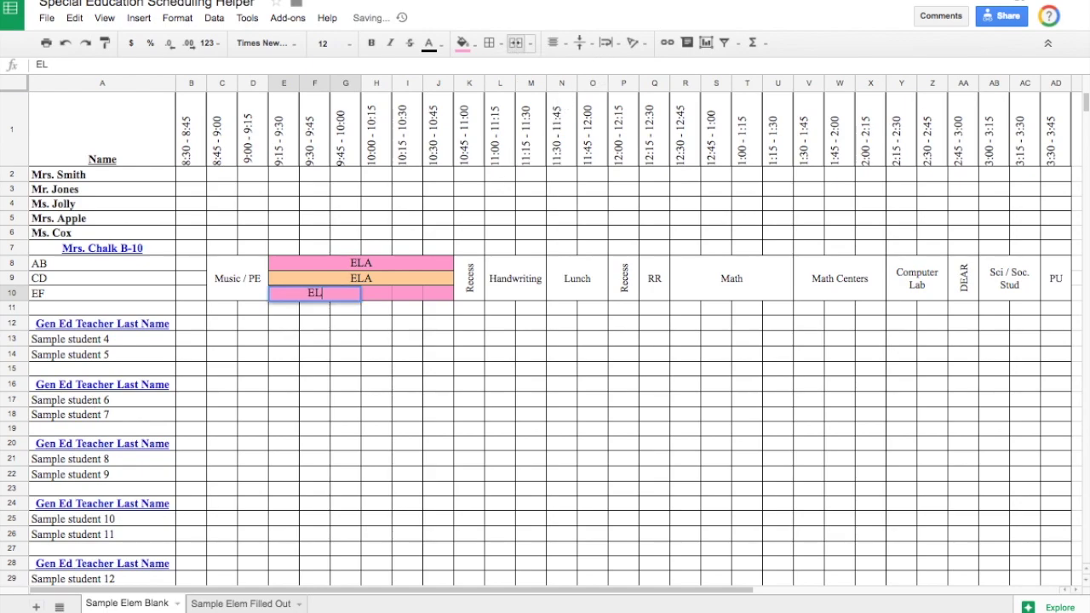
pyautogui.click(366, 355)
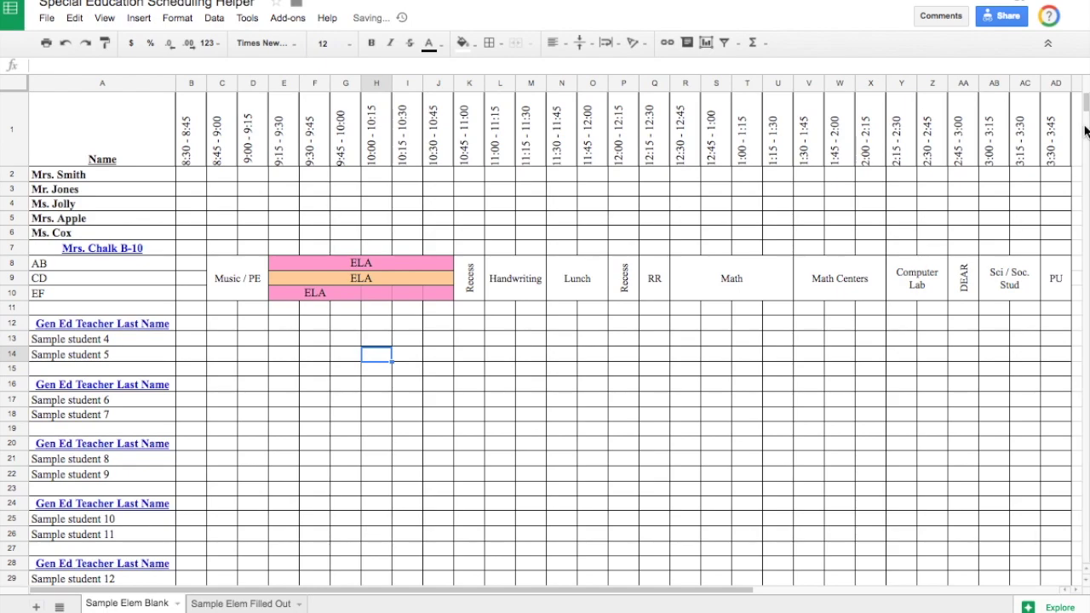
# Step: Copy the orange Para A formatting from the key onto the ELA block in E10:G10
pyautogui.moveTo(1085, 107); pyautogui.dragTo(1085, 122)
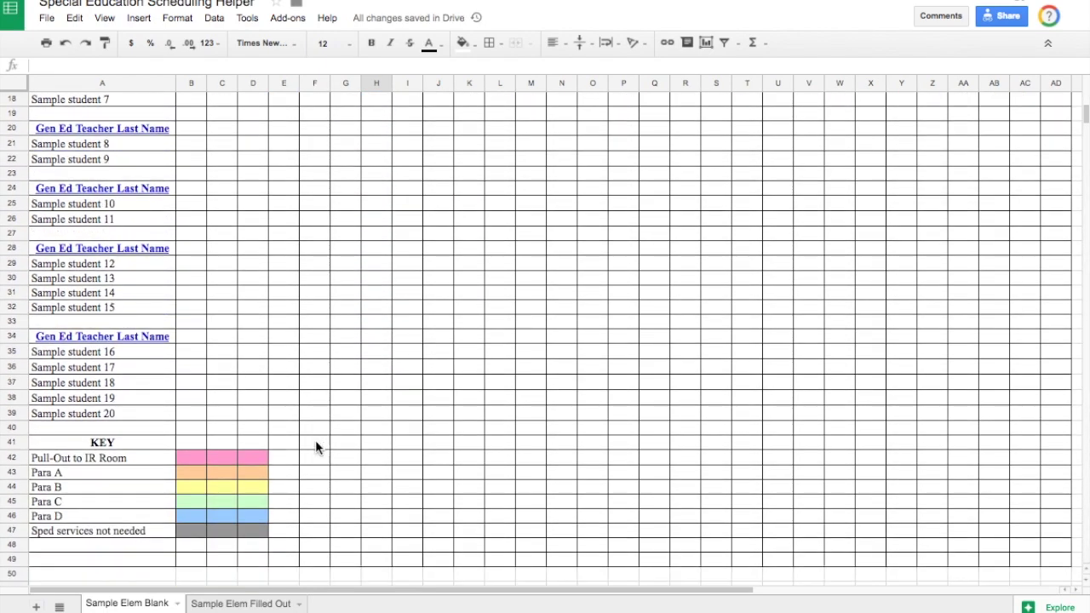
pyautogui.click(187, 473)
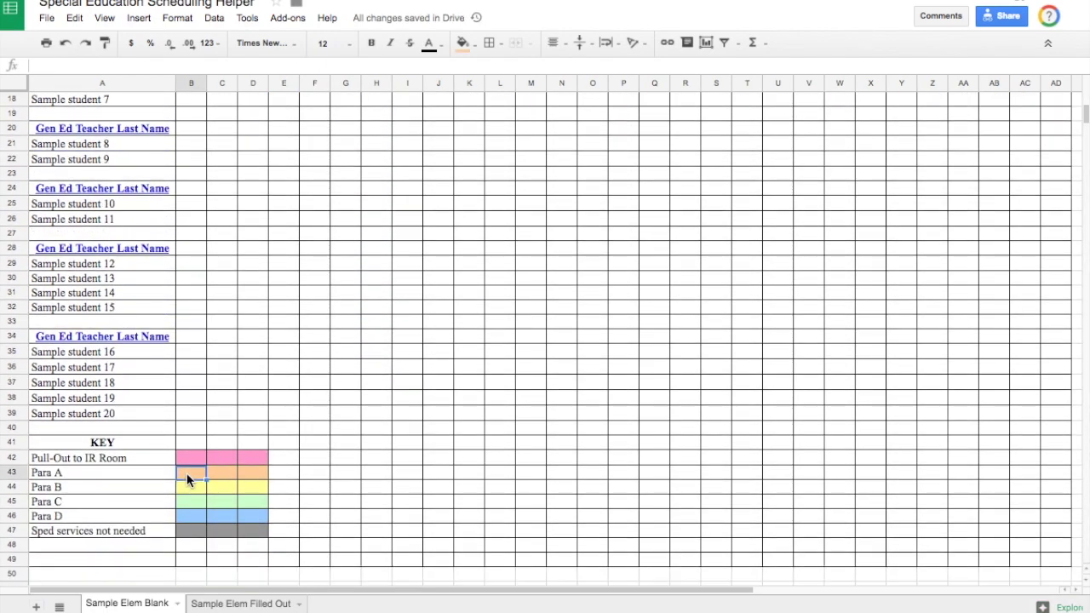
pyautogui.click(105, 43)
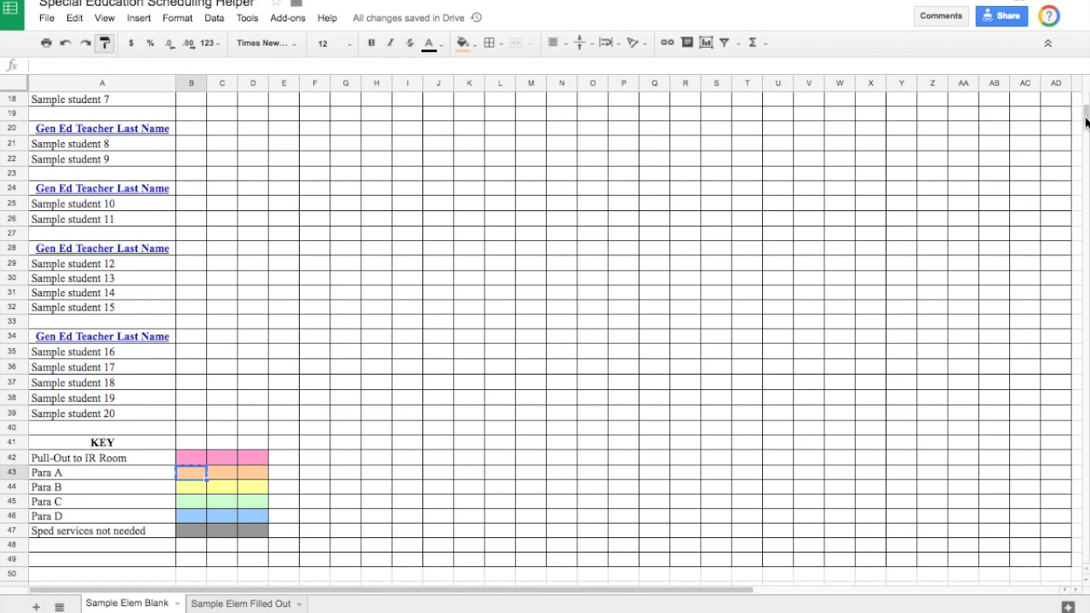
pyautogui.moveTo(1084, 117); pyautogui.dragTo(1085, 108)
pyautogui.click(296, 192)
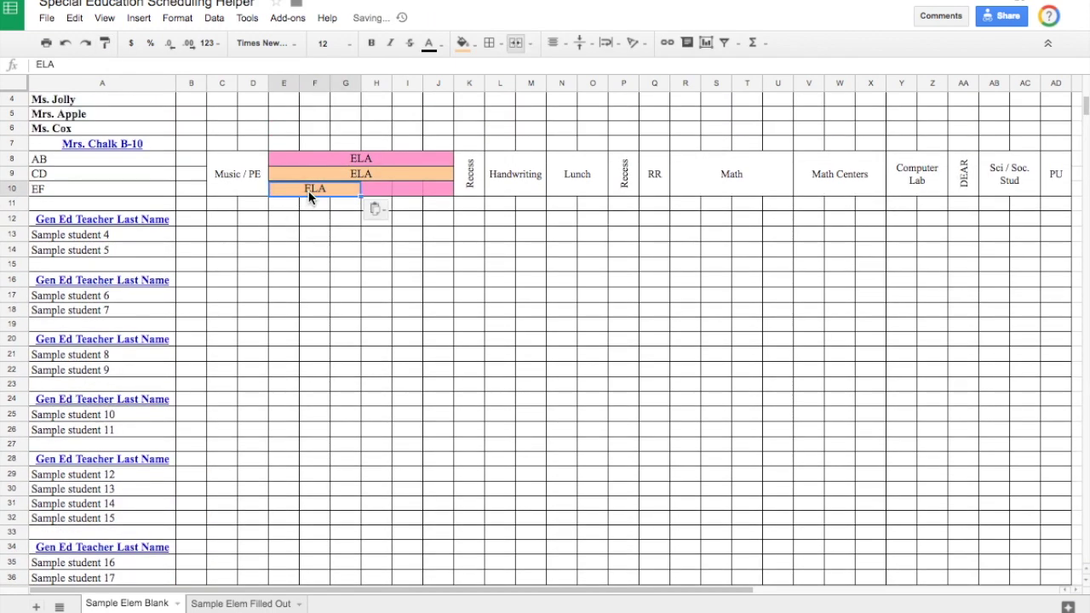
# Step: Merge H10:J10 into one block covering 10:00 to 10:45 and enter ELA in it
pyautogui.click(382, 185)
pyautogui.keyDown('shift'); pyautogui.click(434, 186); pyautogui.keyUp('shift')
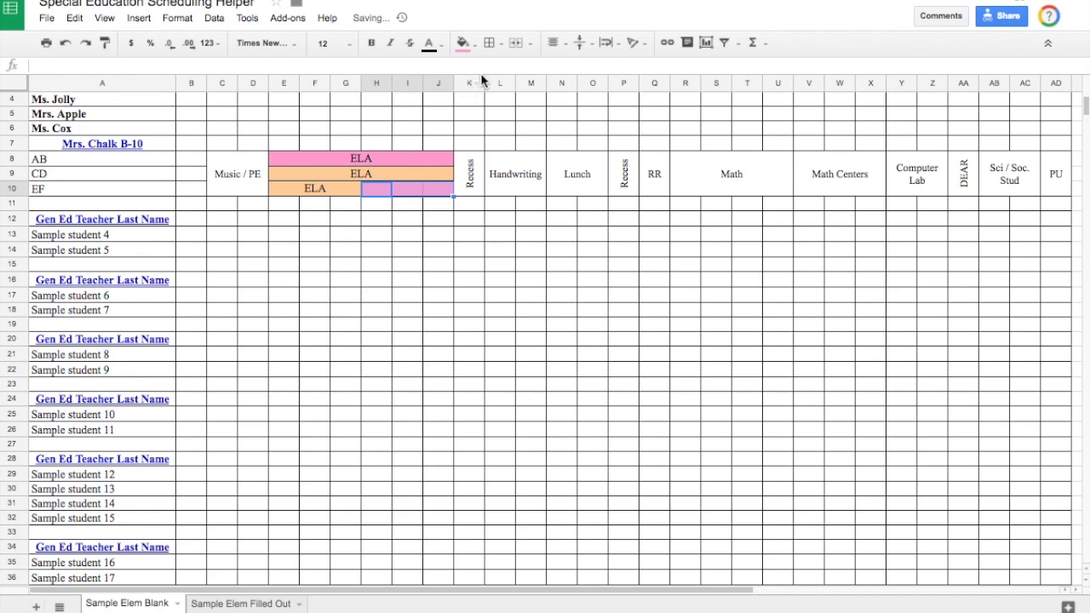
pyautogui.click(515, 49)
pyautogui.write('ELA')
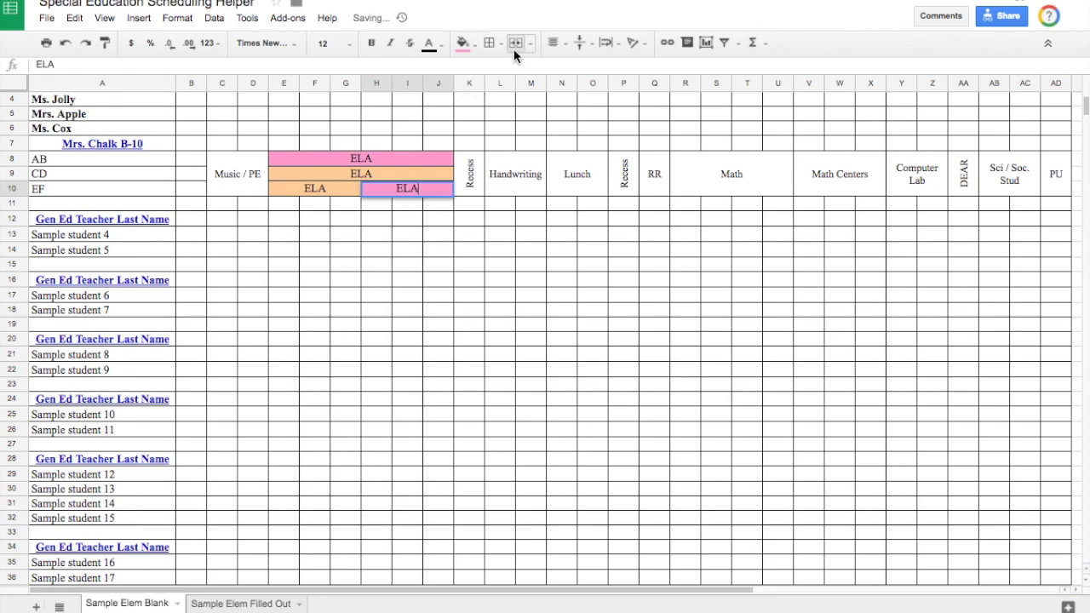
pyautogui.click(352, 266)
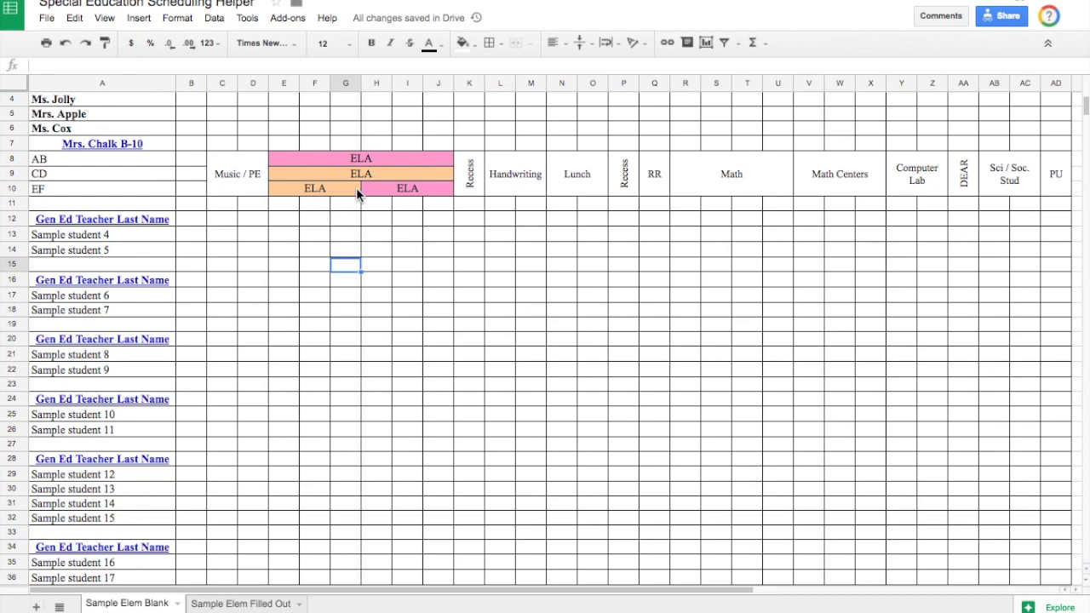
# Step: Copy the gray "Sped services not needed" formatting from the key onto the 10:45 to 11:00 Recess block in column K
pyautogui.click(469, 174)
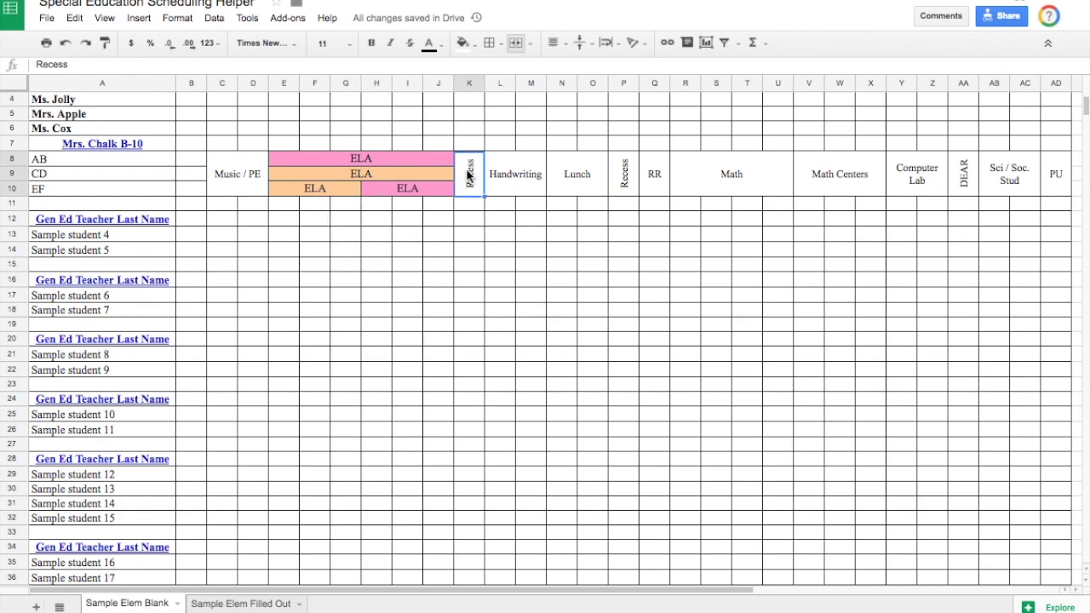
pyautogui.moveTo(1085, 103); pyautogui.dragTo(1086, 114)
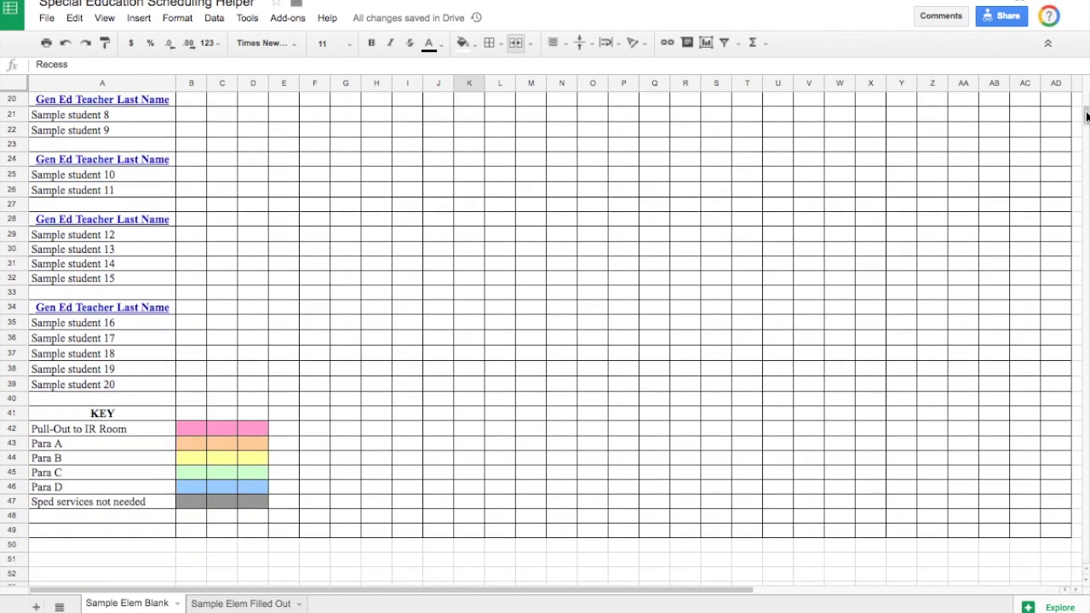
pyautogui.click(186, 503)
pyautogui.click(106, 44)
pyautogui.moveTo(1085, 117); pyautogui.dragTo(1085, 98)
pyautogui.click(471, 281)
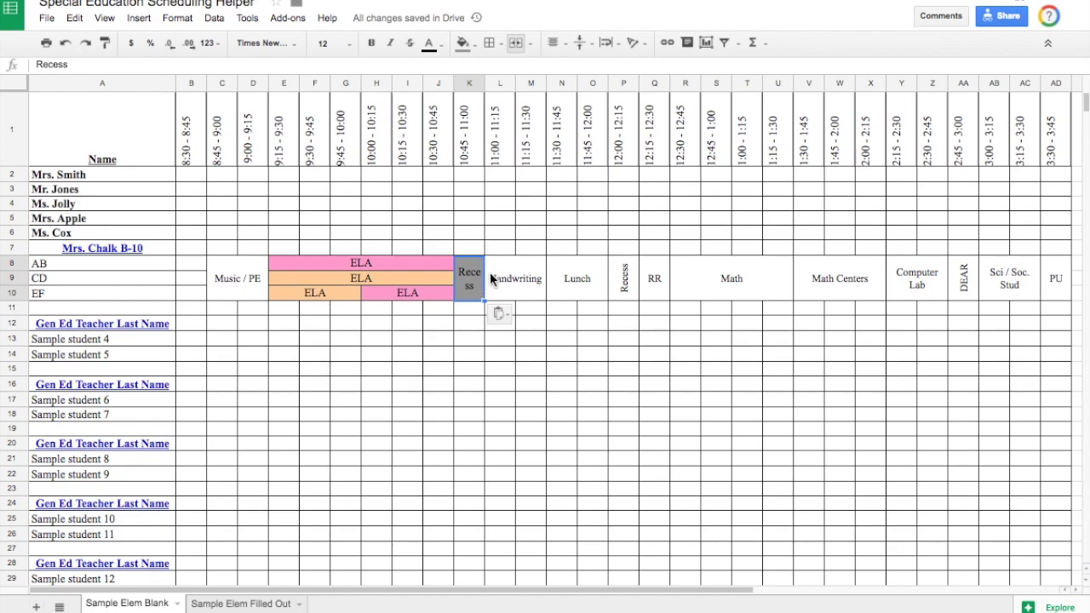
# Step: Rotate the text of the gray Recess block in column K so it reads vertically upward
pyautogui.click(649, 47)
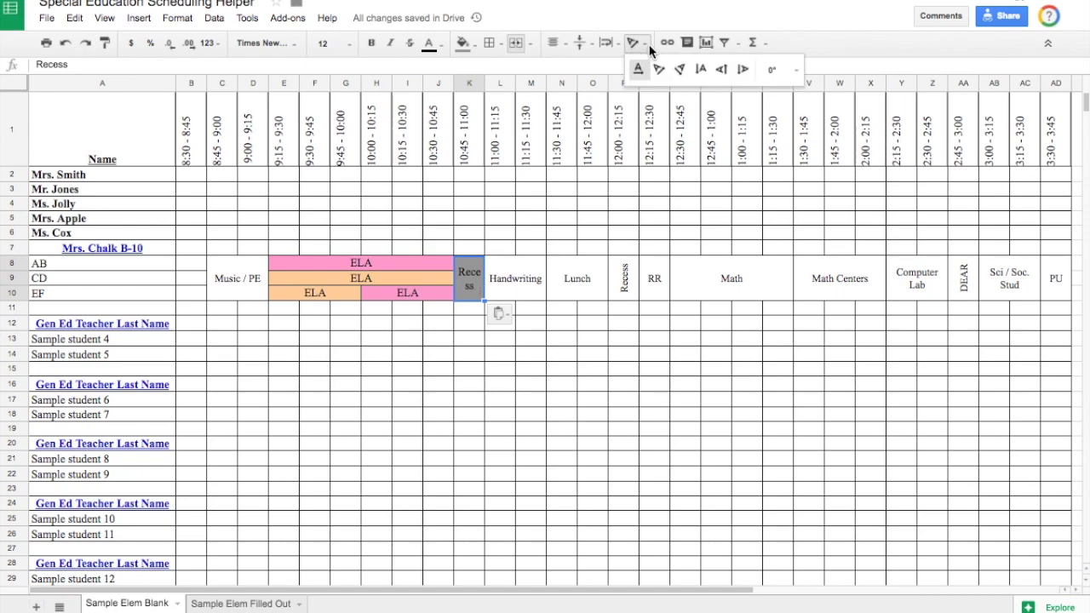
pyautogui.click(722, 70)
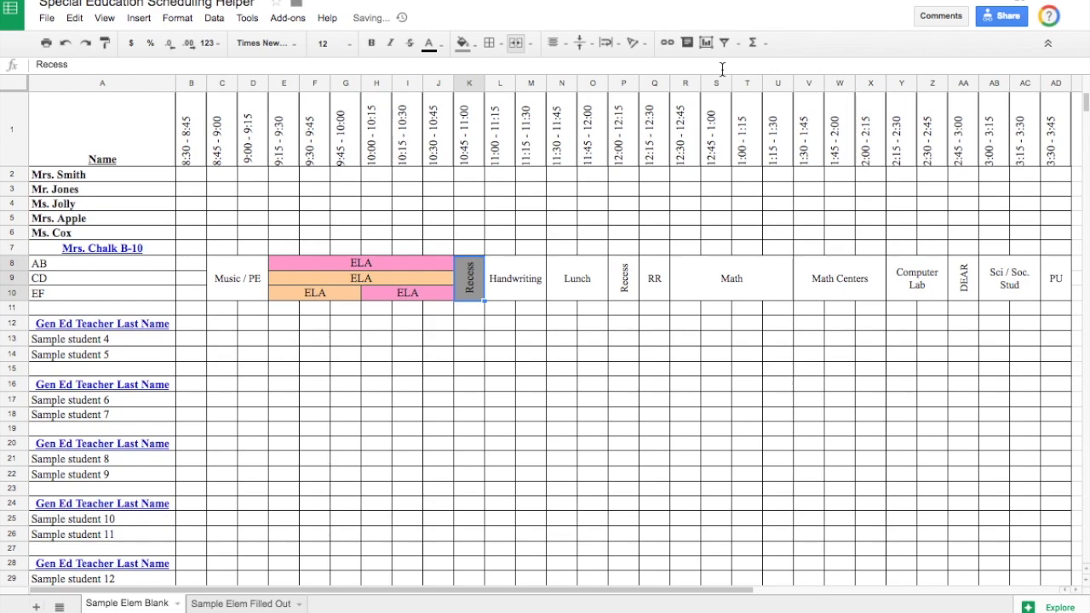
pyautogui.click(513, 223)
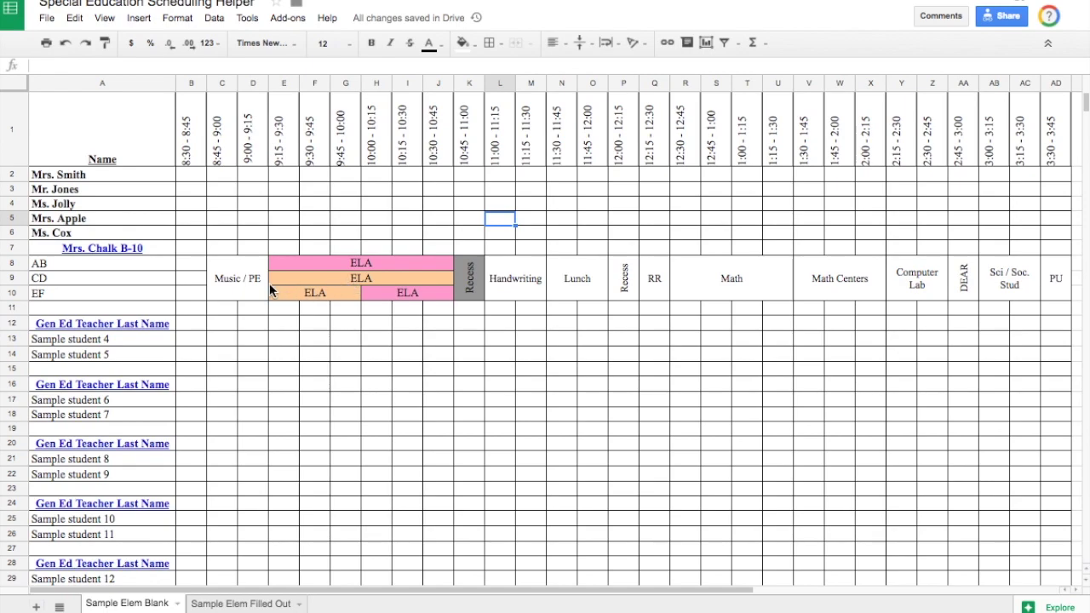
# Step: Copy the gray "Sped services not needed" formatting from the key onto the Music / PE block
pyautogui.click(242, 278)
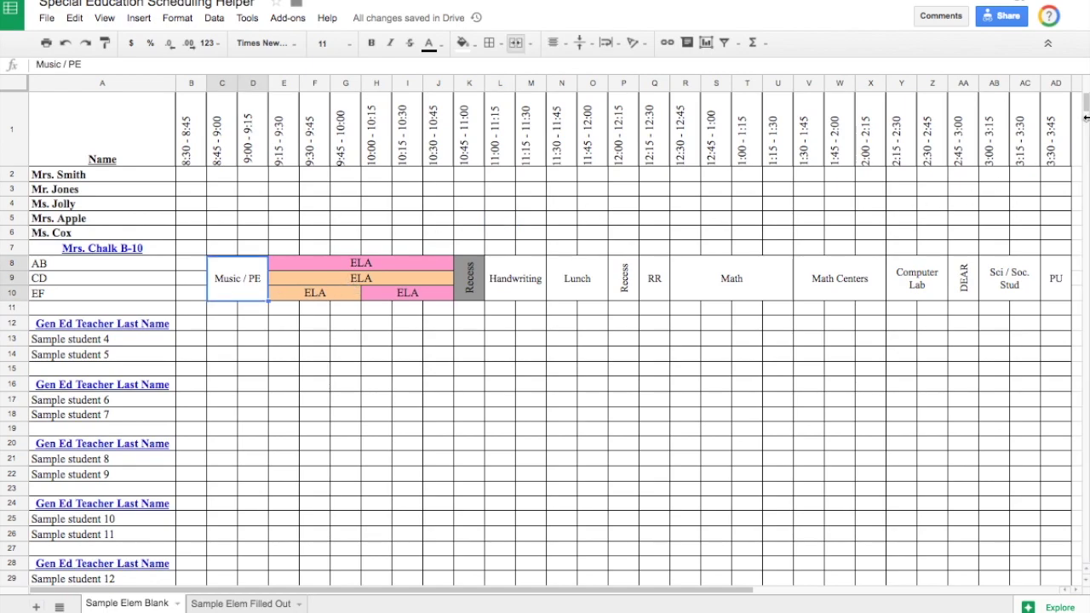
pyautogui.moveTo(1085, 104); pyautogui.dragTo(1086, 120)
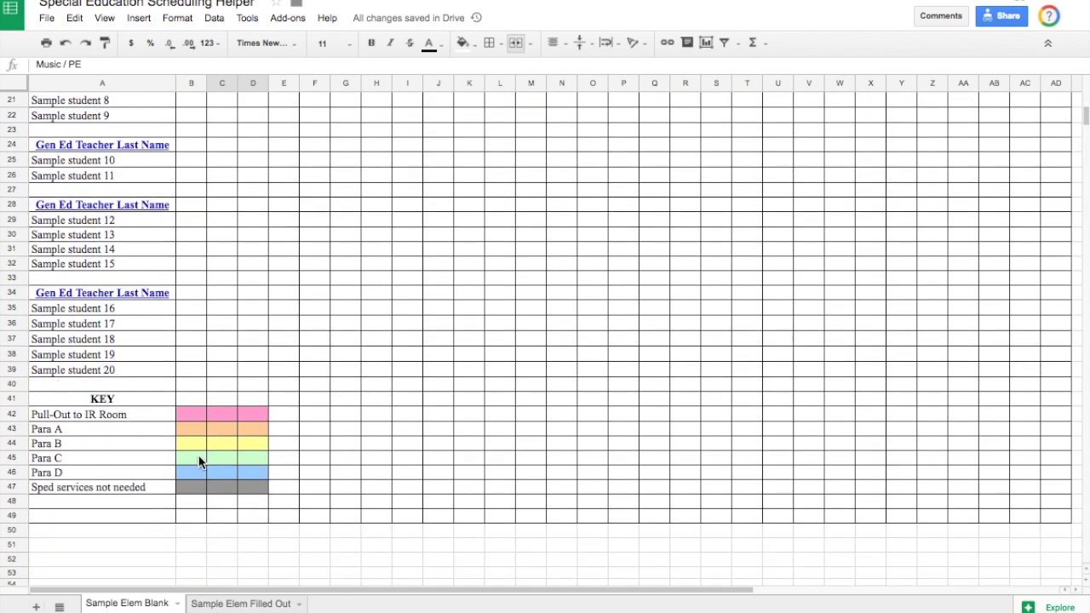
pyautogui.click(194, 487)
pyautogui.click(106, 42)
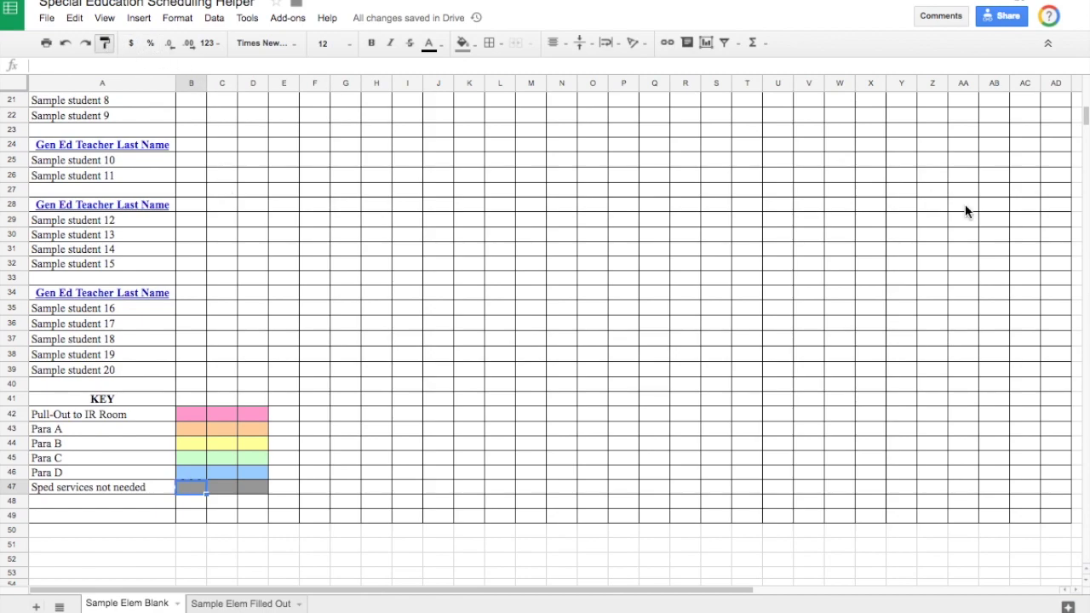
pyautogui.moveTo(1087, 117); pyautogui.dragTo(1086, 104)
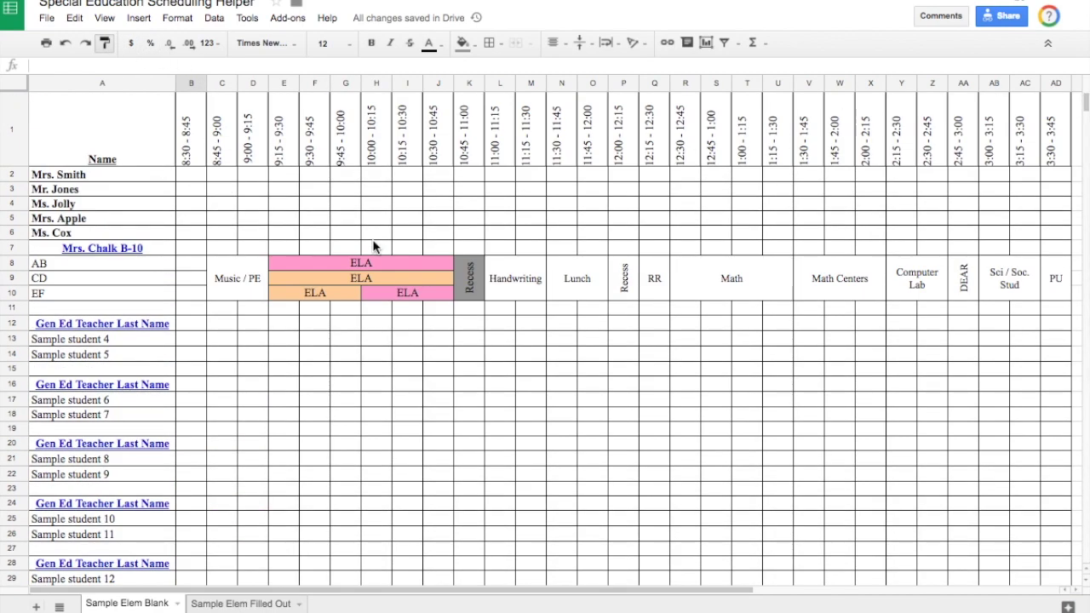
pyautogui.click(236, 274)
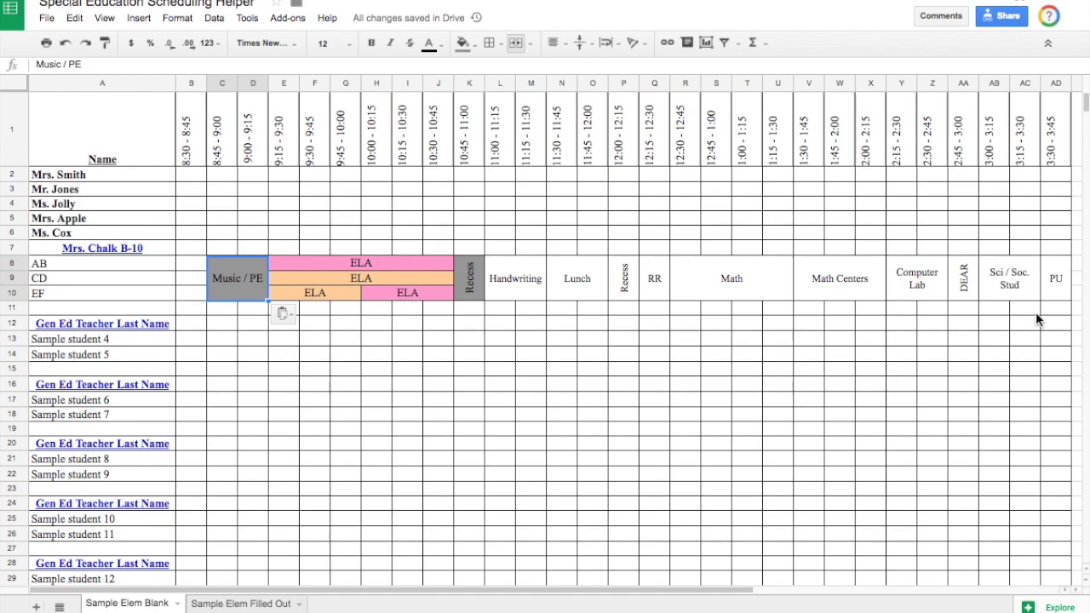
# Step: Copy the orange Para A formatting from the key onto cell C2 in the first staff row
pyautogui.moveTo(1084, 101); pyautogui.dragTo(1085, 117)
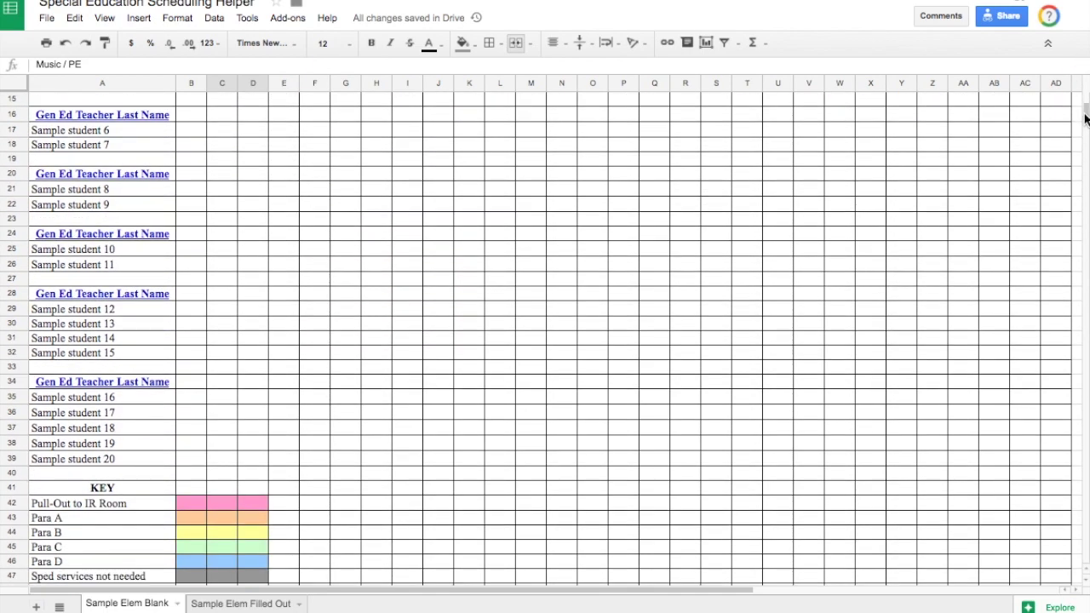
pyautogui.click(189, 518)
pyautogui.click(105, 42)
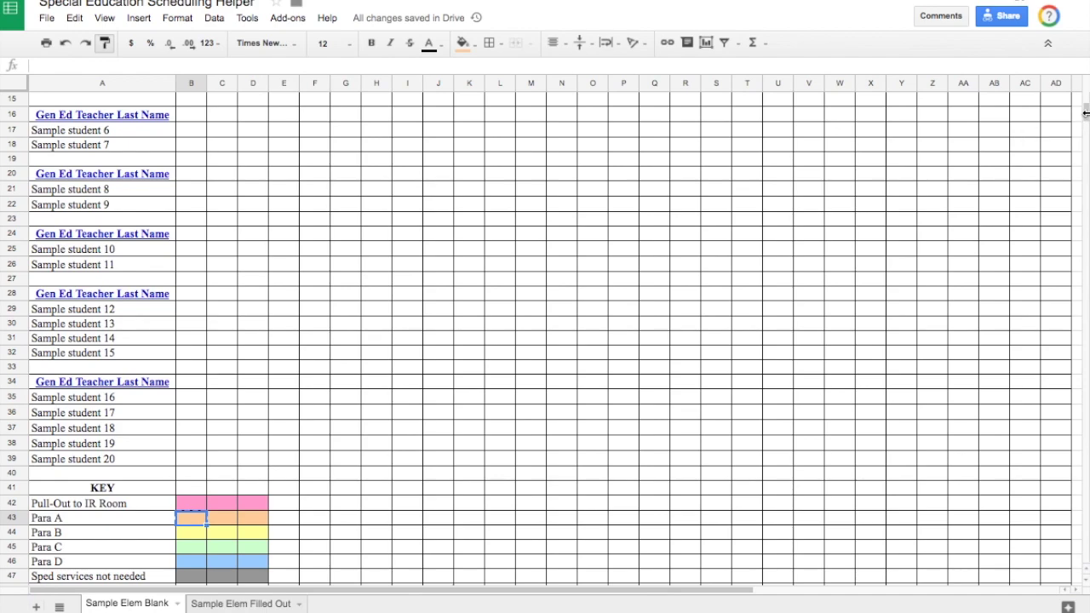
pyautogui.moveTo(1086, 111); pyautogui.dragTo(982, 104)
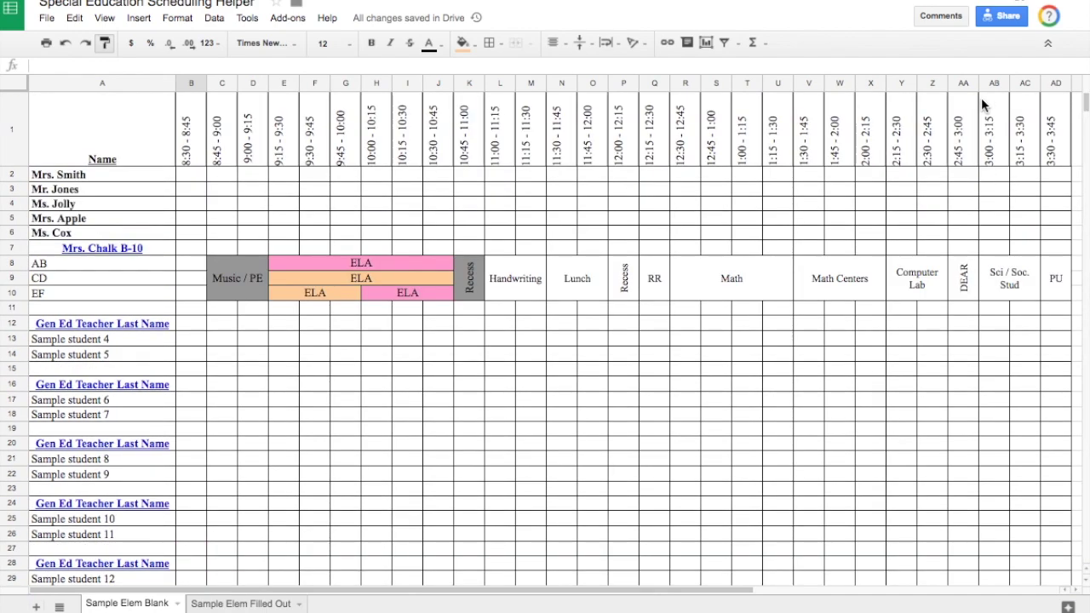
pyautogui.click(226, 178)
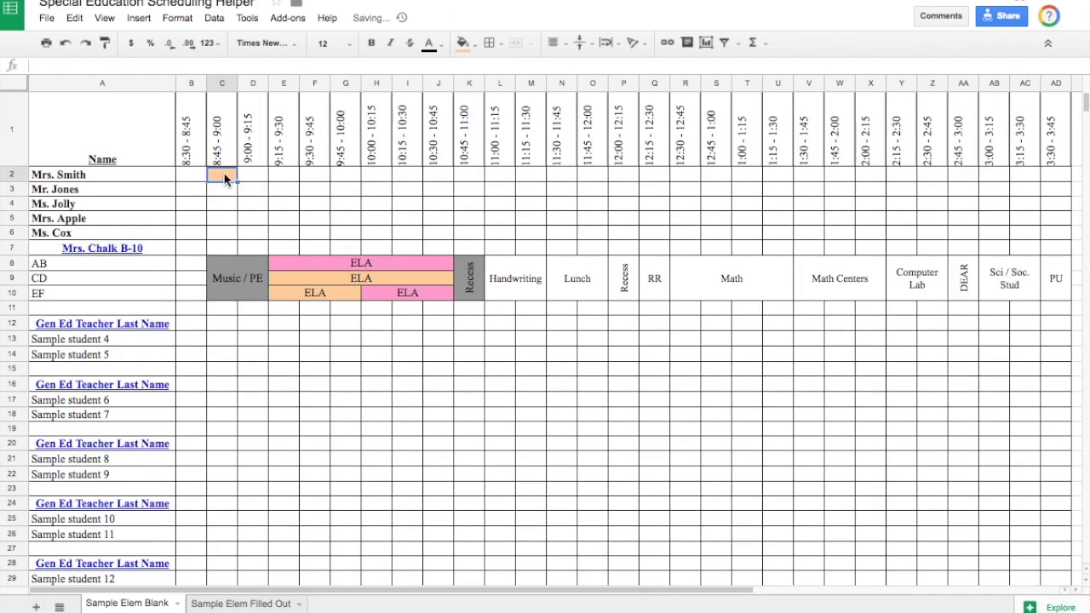
# Step: Merge C2:D2 into one block covering 8:45 to 9:15 and enter IR Room in it
pyautogui.click(248, 174)
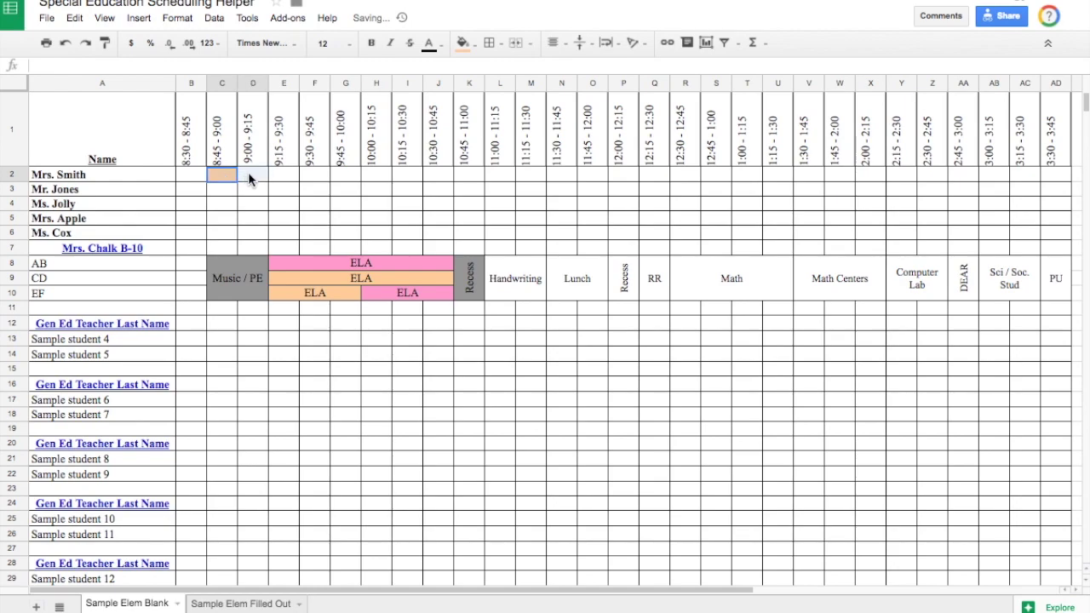
pyautogui.click(515, 44)
pyautogui.write('IR Room')
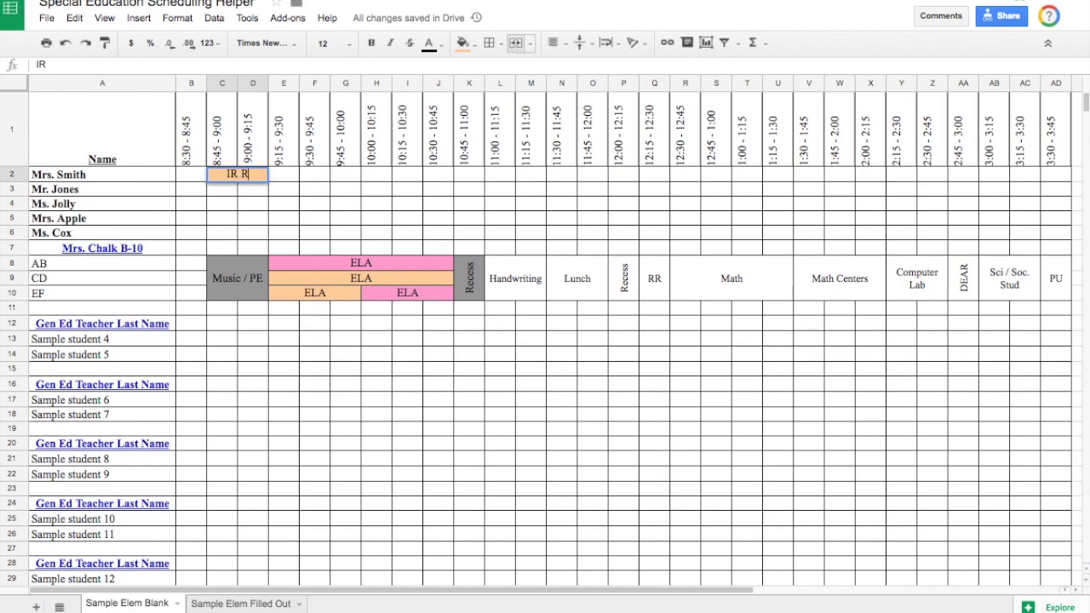
pyautogui.click(364, 209)
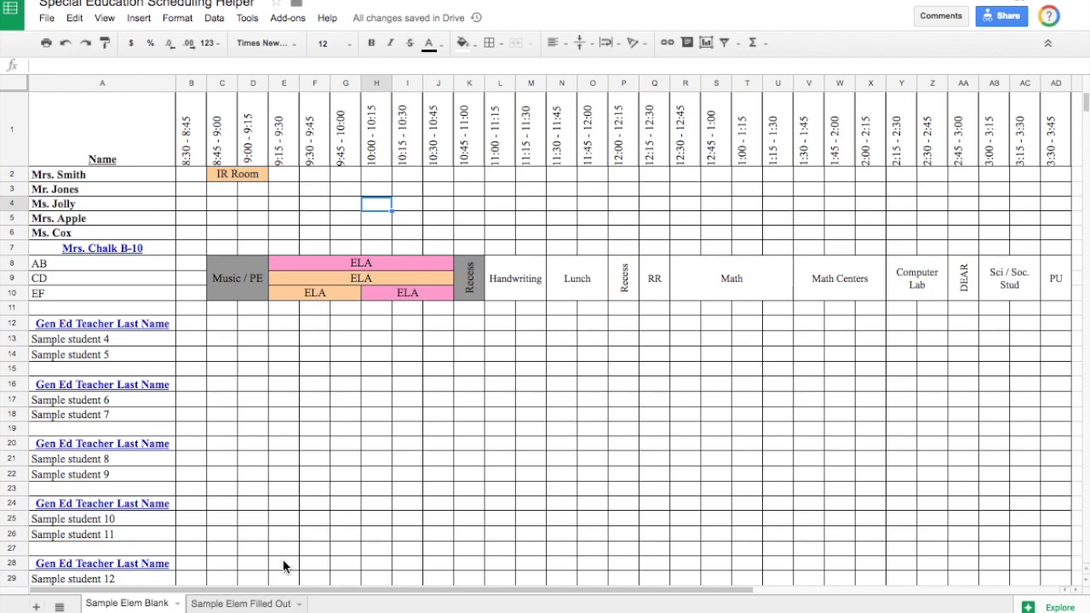
# Step: Open the Sample Elem Filled Out sheet and examine the Plan and Lunch blocks in the Sped Teacher row
pyautogui.click(253, 604)
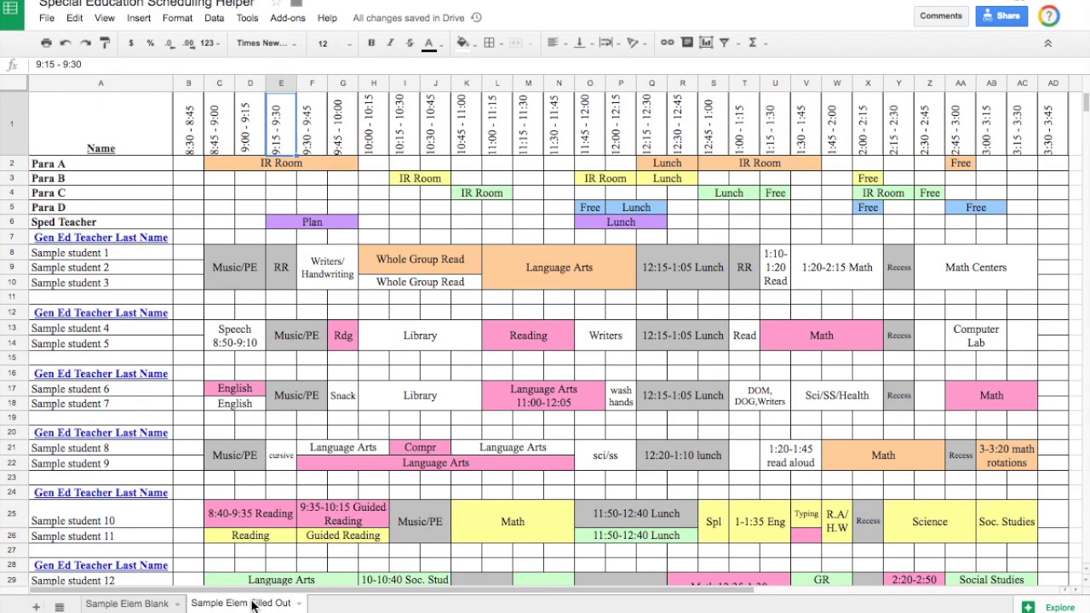
pyautogui.click(311, 226)
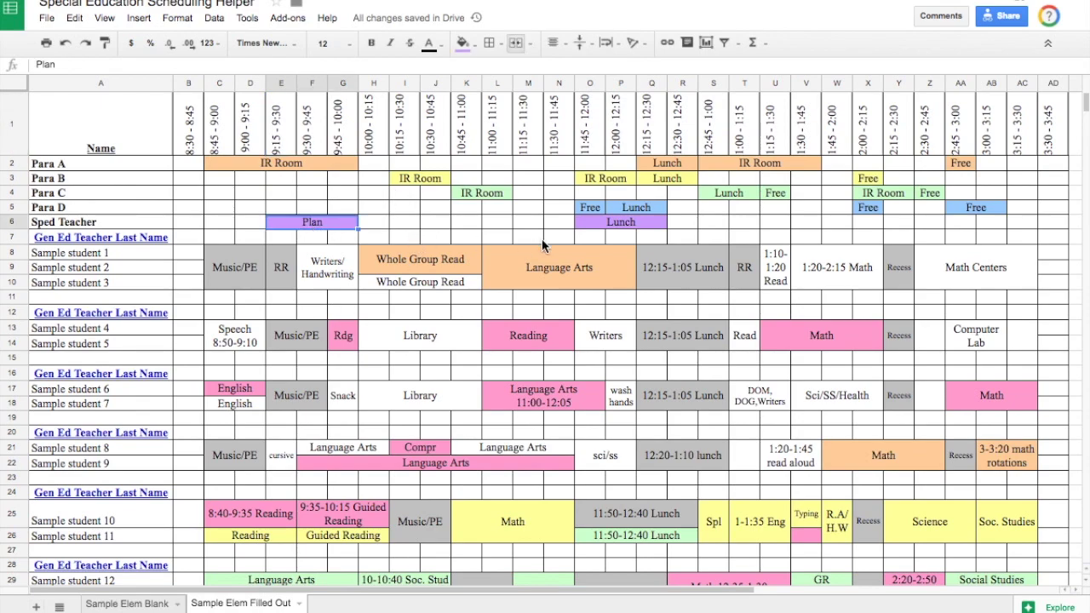
pyautogui.click(614, 222)
pyautogui.click(351, 224)
pyautogui.click(610, 225)
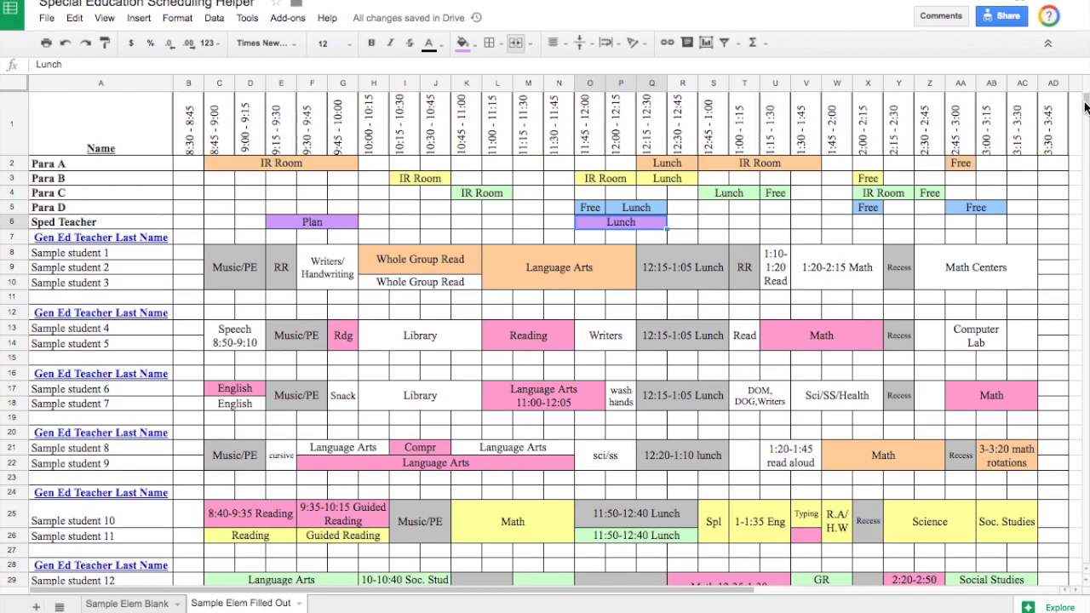
# Step: Copy C13:AC14, the schedule of Sample students 4 and 5, from Sample Elem Filled Out to C13 on the Sample Elem Blank sheet
pyautogui.moveTo(1086, 102)
pyautogui.mouseDown()
pyautogui.moveTo(1085, 118)
pyautogui.moveTo(1084, 103)
pyautogui.mouseUp()
pyautogui.scroll(-2, 1085, 109)
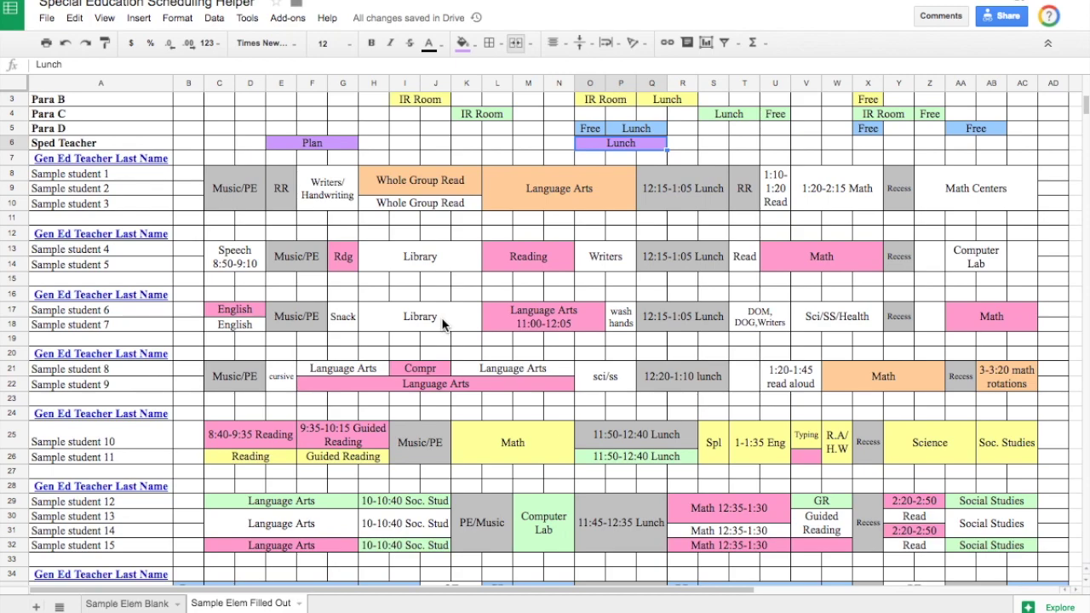
pyautogui.moveTo(243, 257); pyautogui.dragTo(1015, 269)
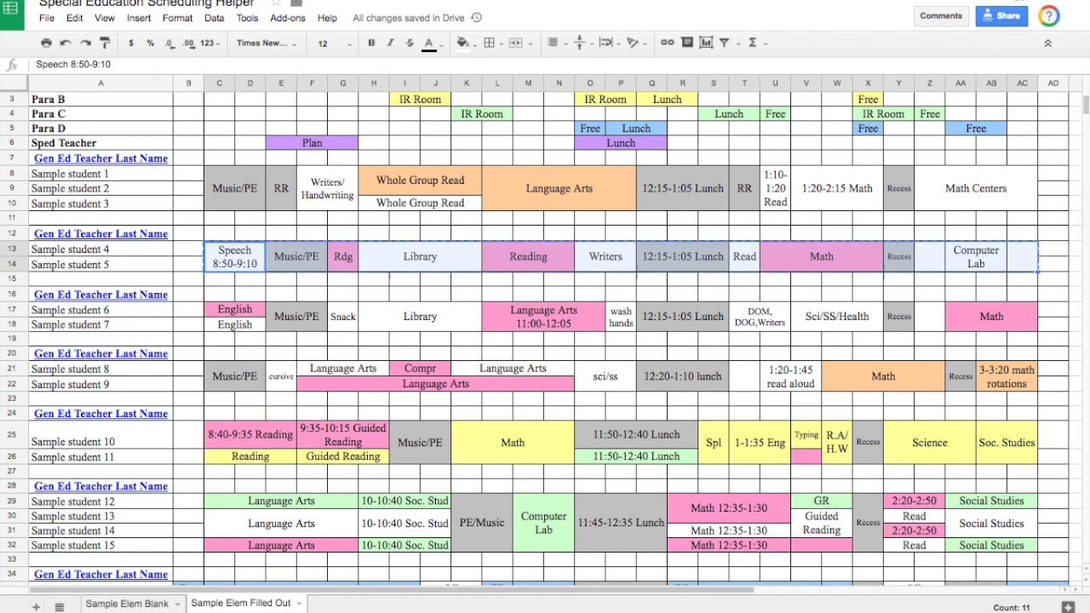
pyautogui.click(144, 607)
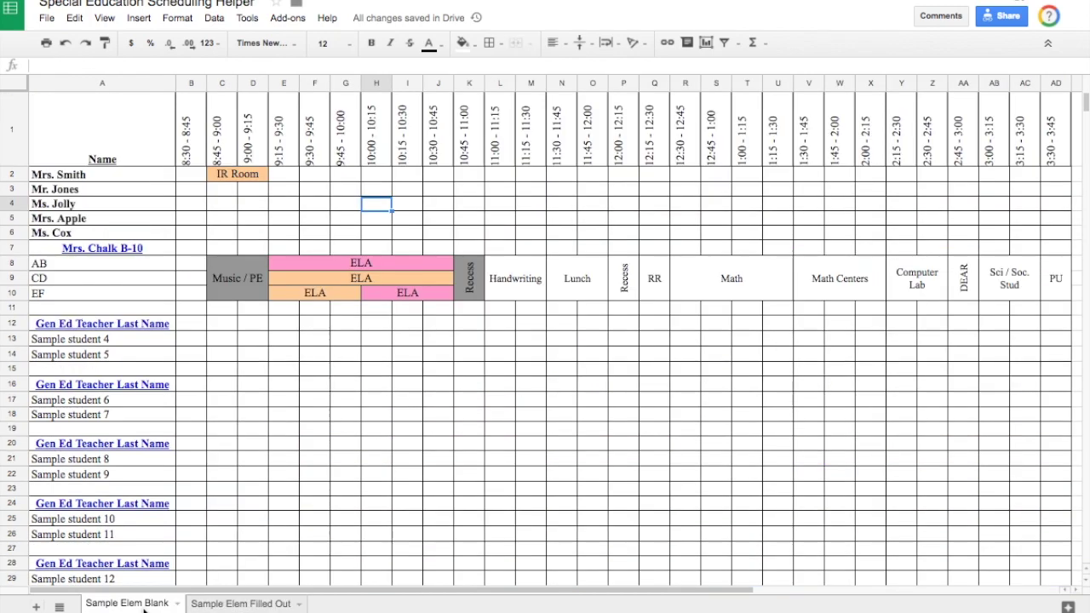
pyautogui.click(236, 340)
pyautogui.hotkey('ctrl', 'v')
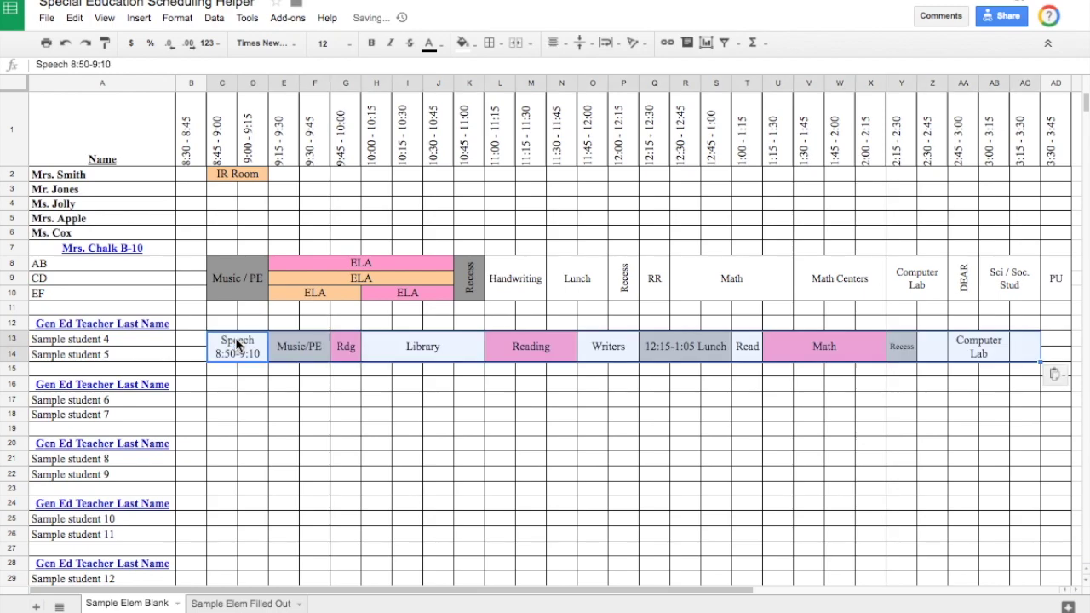
pyautogui.click(364, 404)
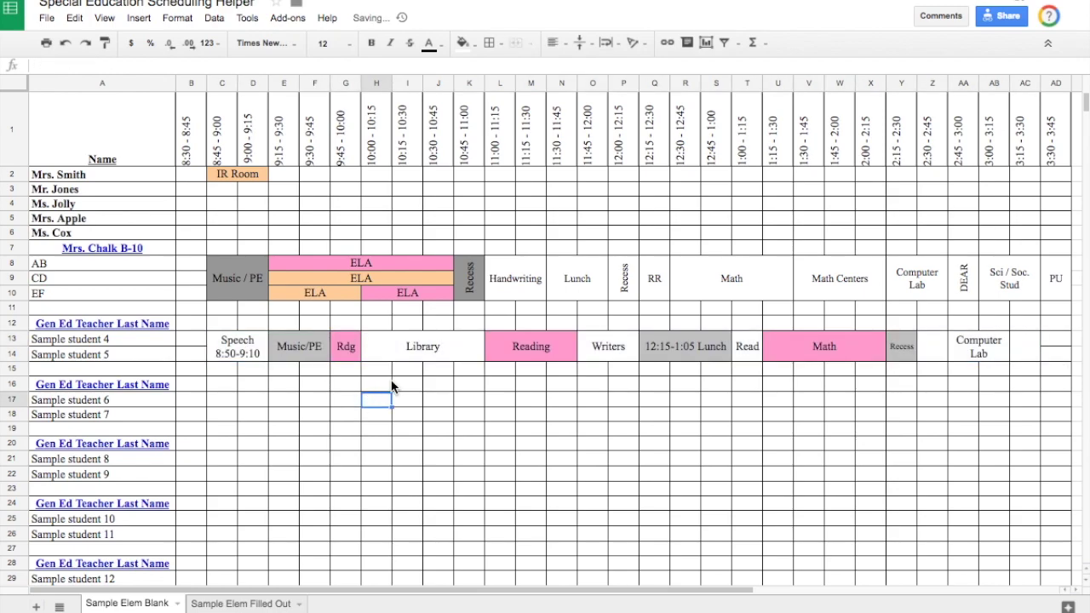
# Step: Change the Library block's text for Sample students 4 and 5 to "Library (M) / Sci/ Soc. Stud"
pyautogui.click(445, 349)
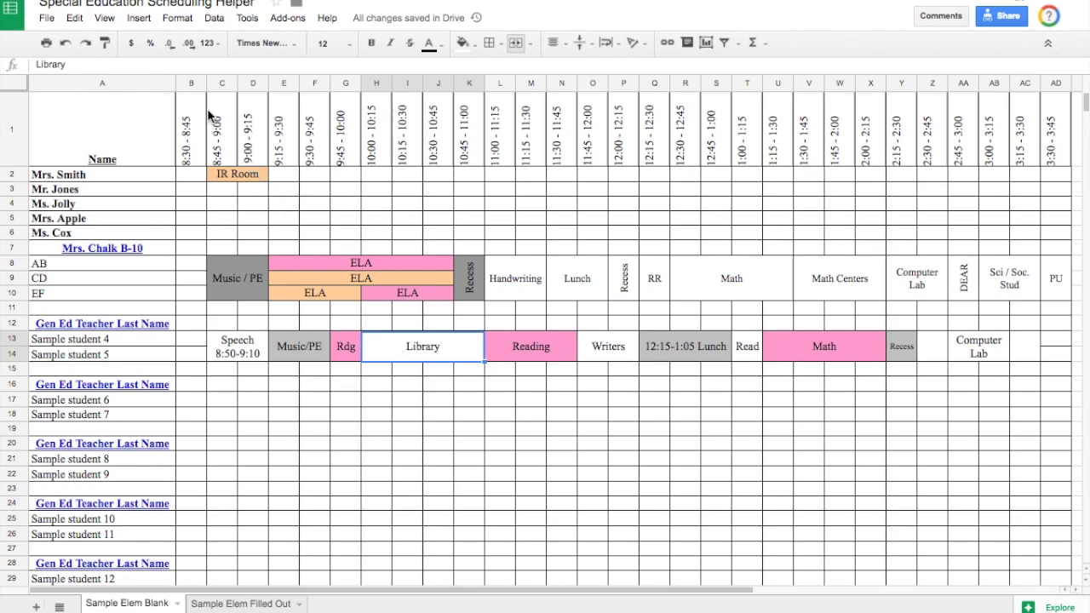
pyautogui.click(153, 64)
pyautogui.write('(M)')
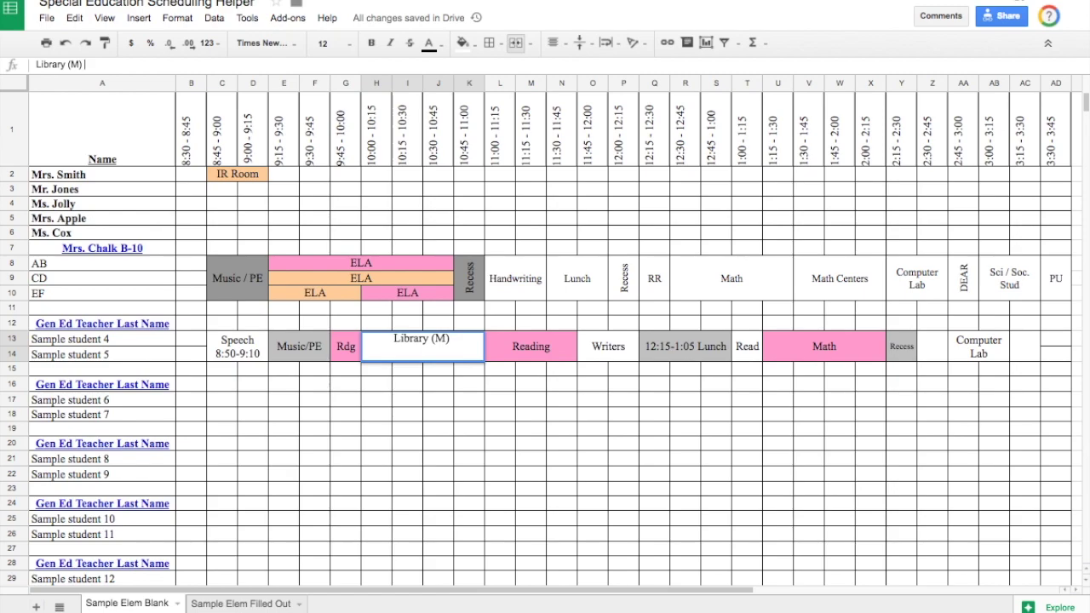
pyautogui.write(' / SCI')
pyautogui.press('BackSpace')
pyautogui.press('BackSpace')
pyautogui.write('ci /')
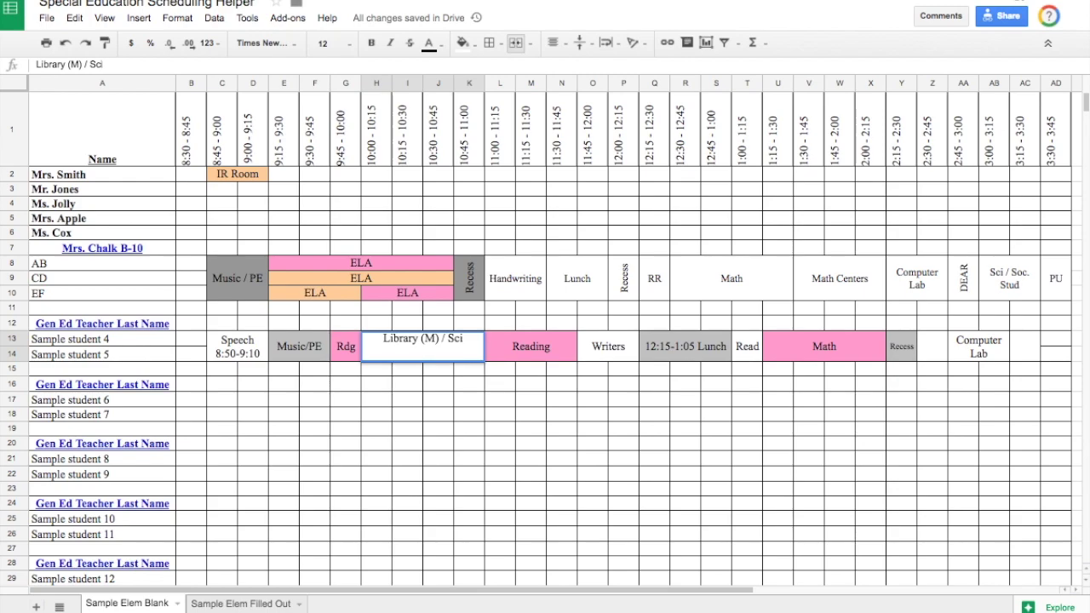
pyautogui.press('BackSpace')
pyautogui.press('BackSpace')
pyautogui.write('/ Soc. ')
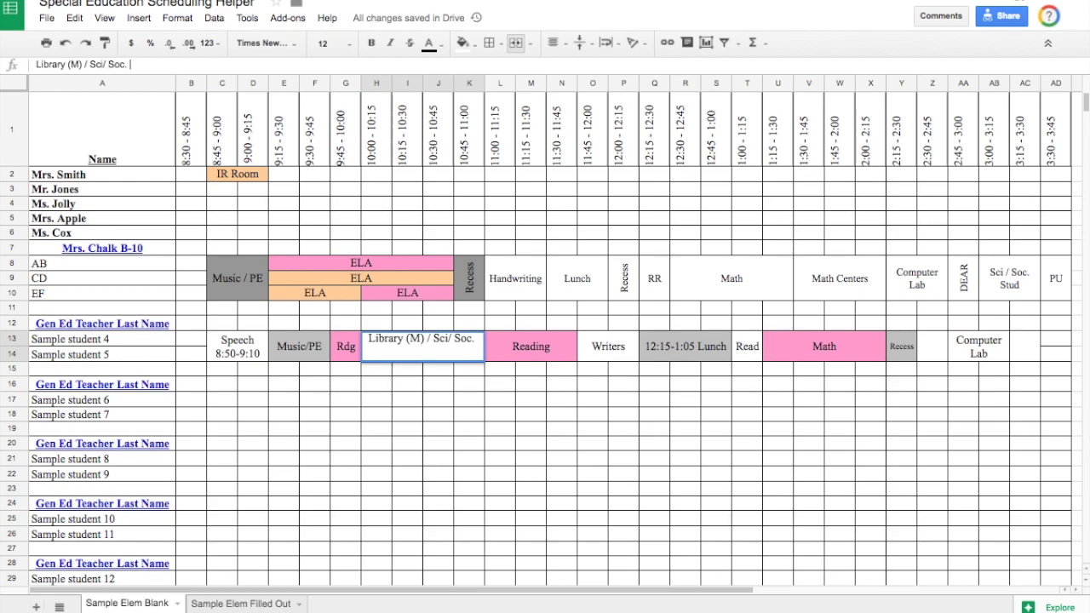
pyautogui.write('Stud')
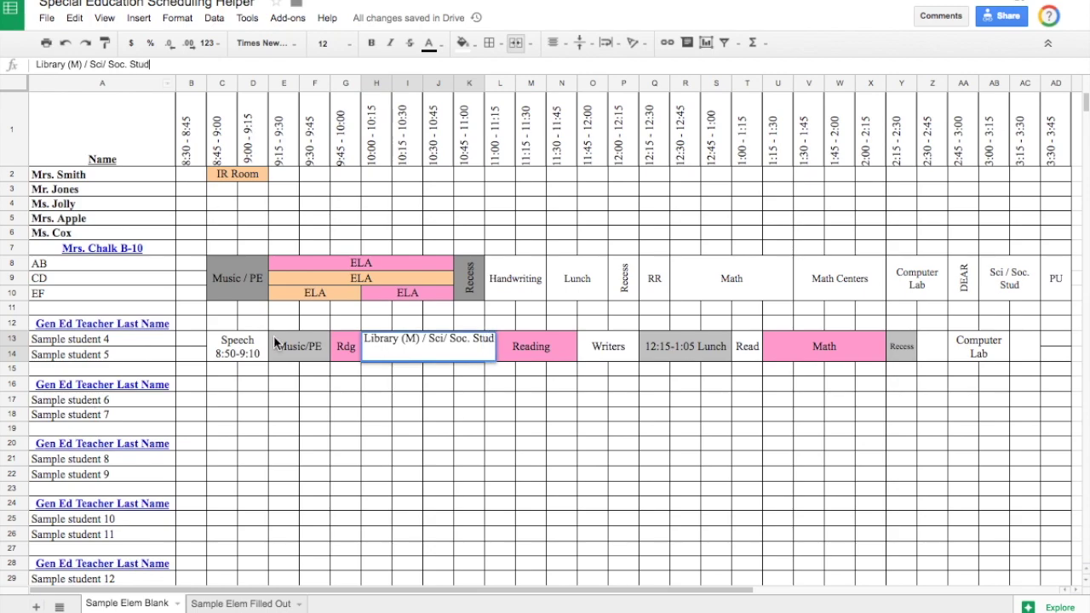
pyautogui.click(401, 421)
pyautogui.click(464, 351)
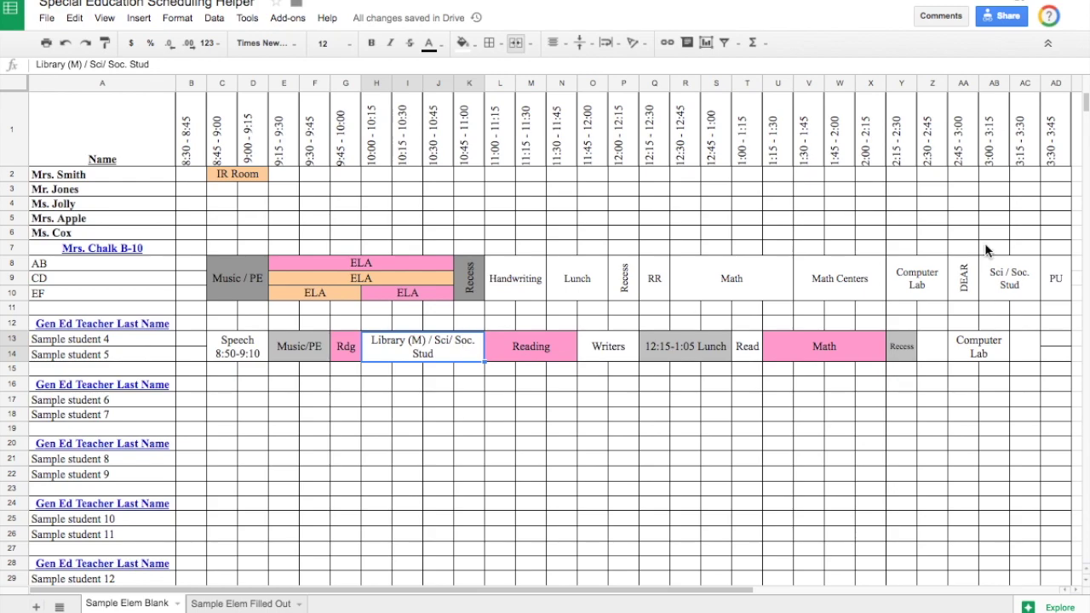
# Step: Copy the Para B colour from the key onto the Library (M) / Sci/ Soc. Stud block for Sample students 4 and 5
pyautogui.moveTo(1086, 108); pyautogui.dragTo(1086, 117)
pyautogui.click(188, 489)
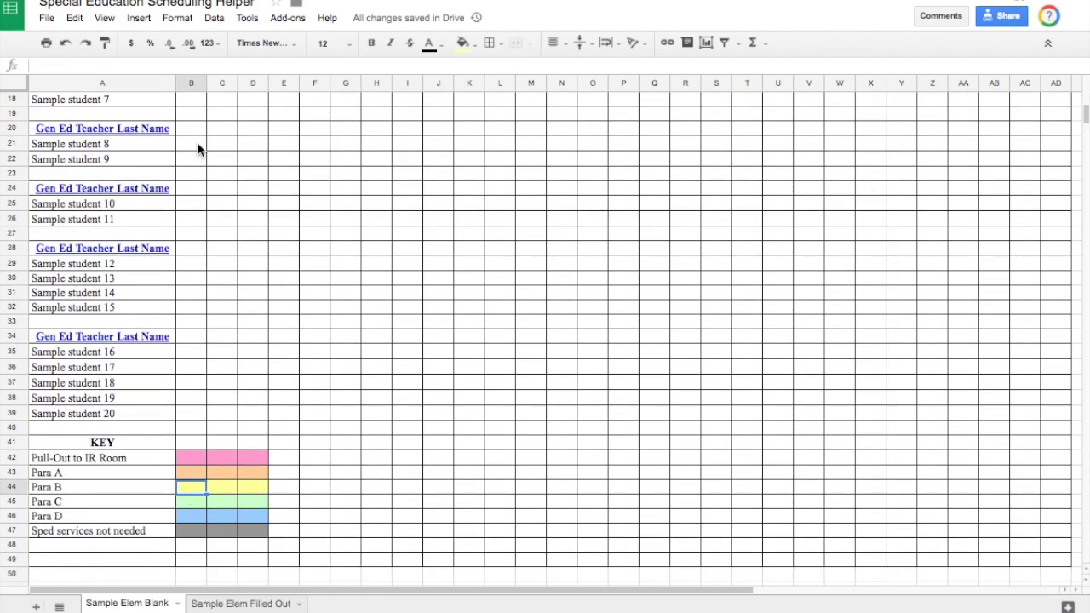
pyautogui.click(105, 43)
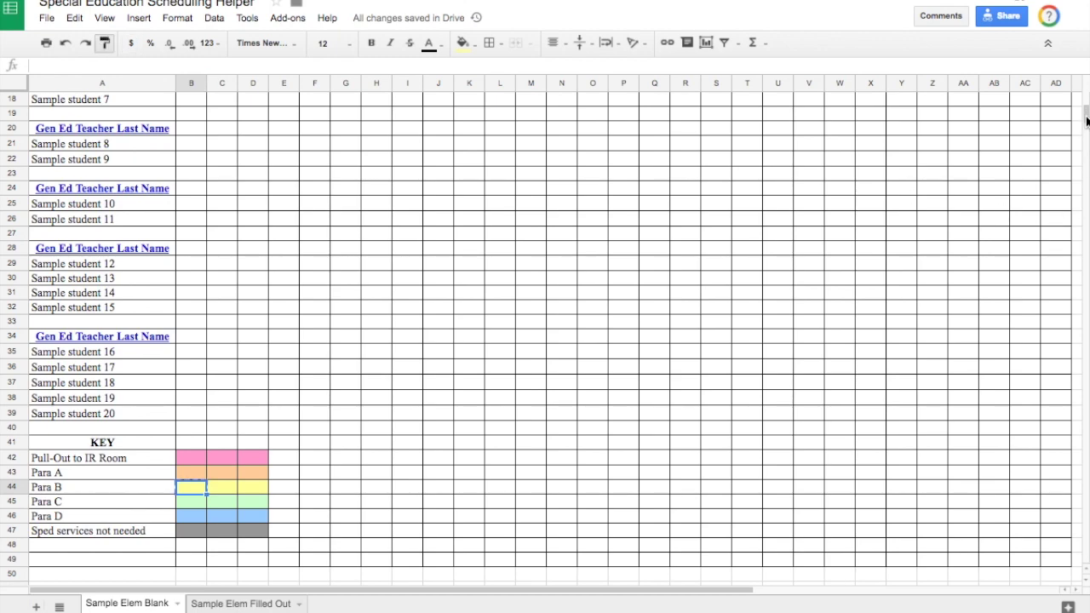
pyautogui.scroll(3, 1087, 113)
pyautogui.click(462, 173)
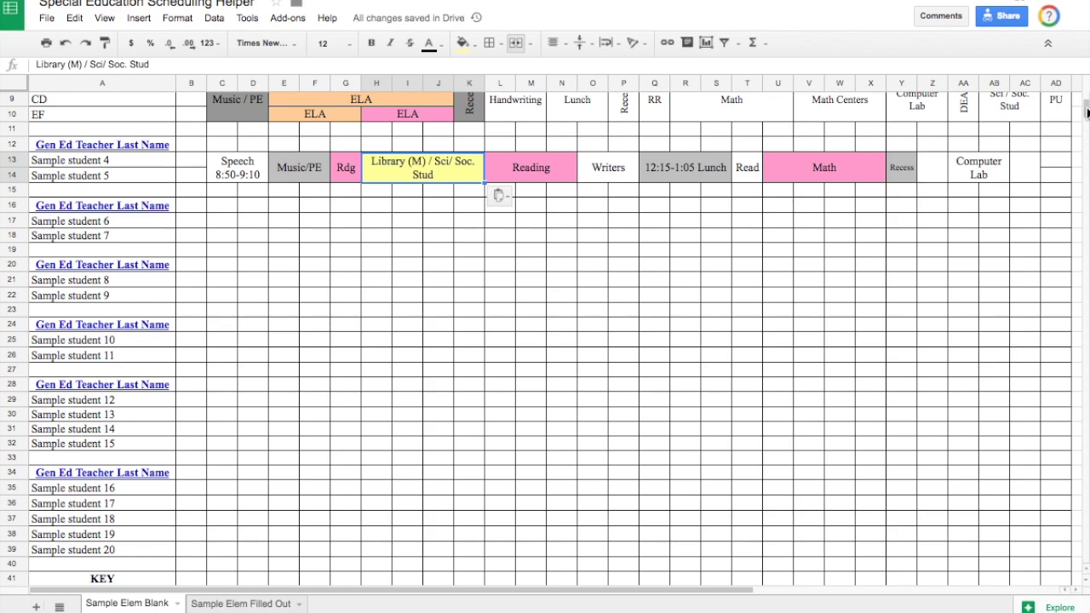
pyautogui.scroll(3, 1087, 111)
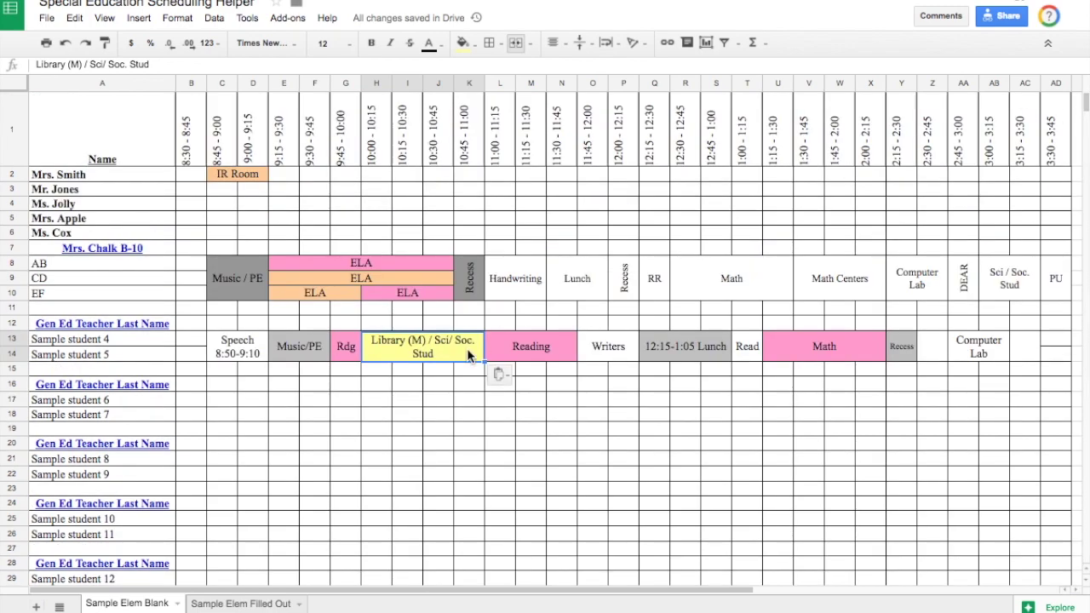
# Step: Merge H3:K3 into one block covering 10:00 to 11:00 and enter "Mon. Free" in it
pyautogui.click(377, 192)
pyautogui.moveTo(392, 196); pyautogui.dragTo(462, 191)
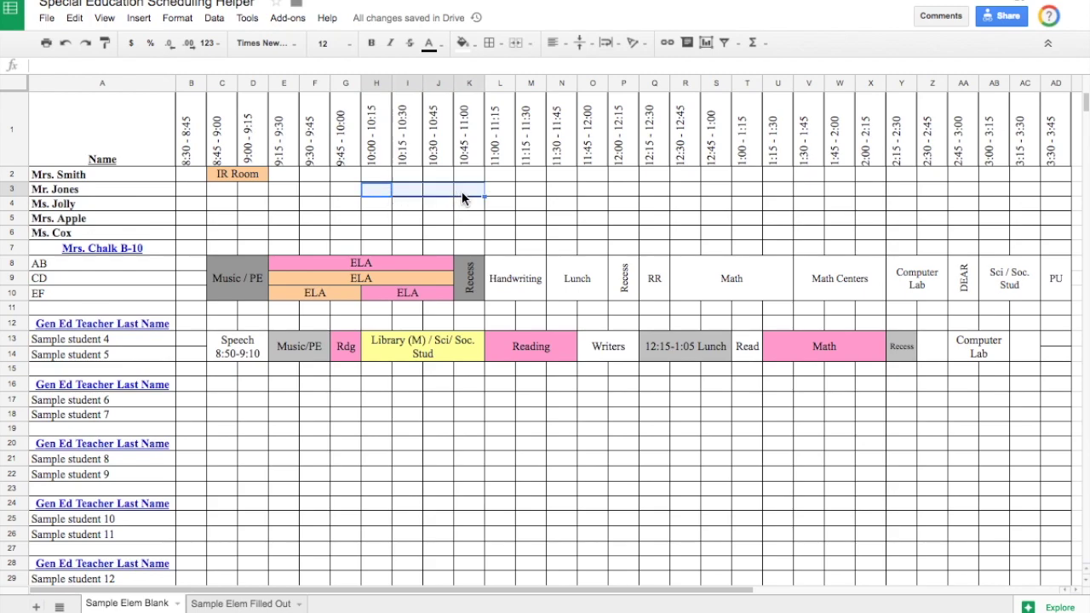
pyautogui.click(515, 47)
pyautogui.write('M')
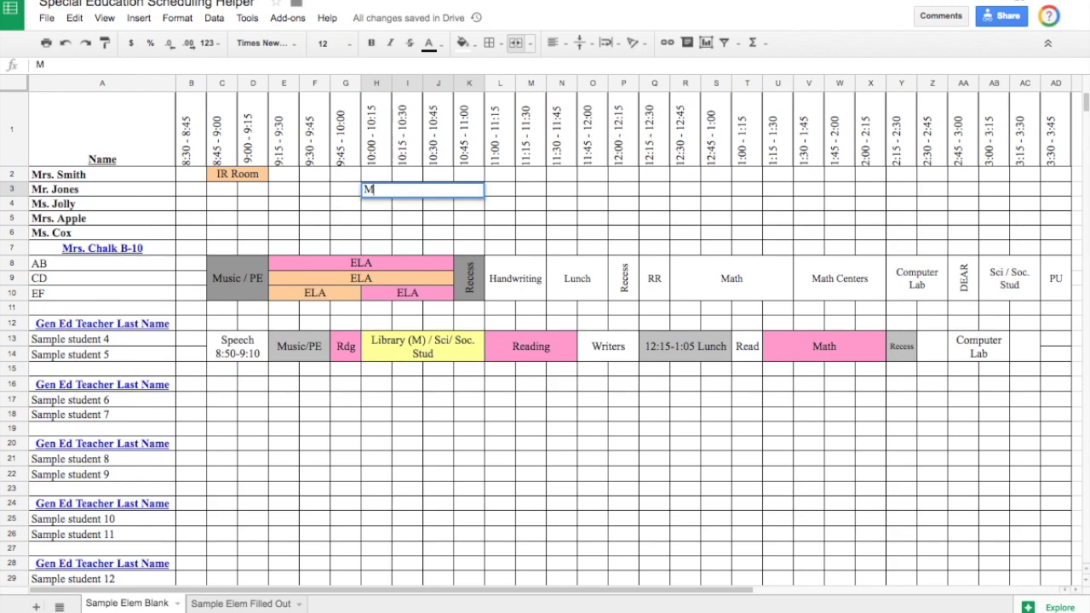
pyautogui.write('on. Free')
pyautogui.click(541, 209)
# Step: Clear the Mon. Free text and unmerge the block back into the separate cells H3:K3
pyautogui.click(396, 189)
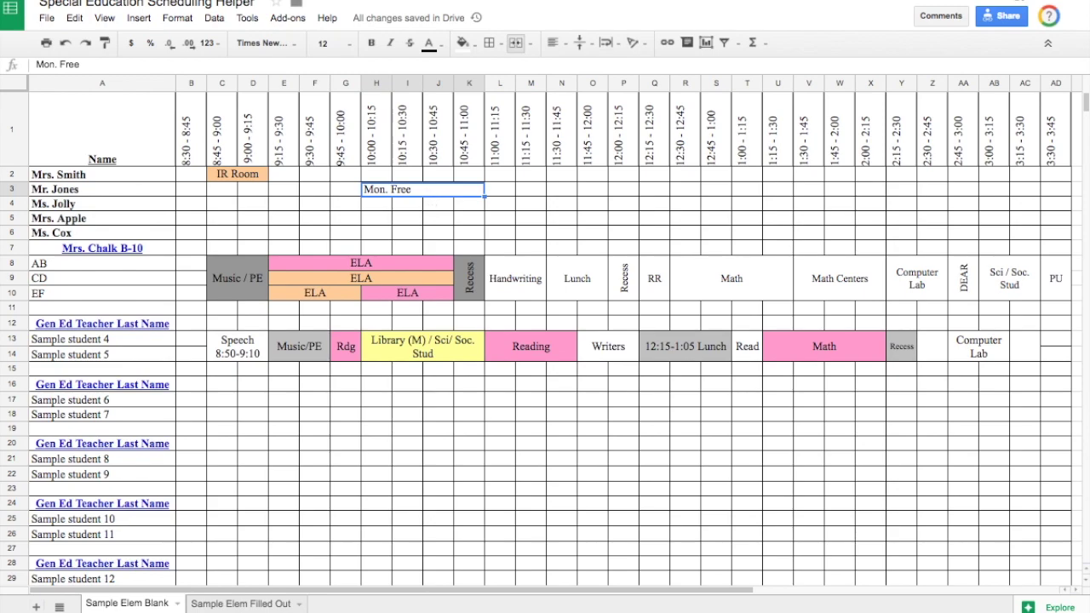
pyautogui.press('Delete')
pyautogui.click(500, 45)
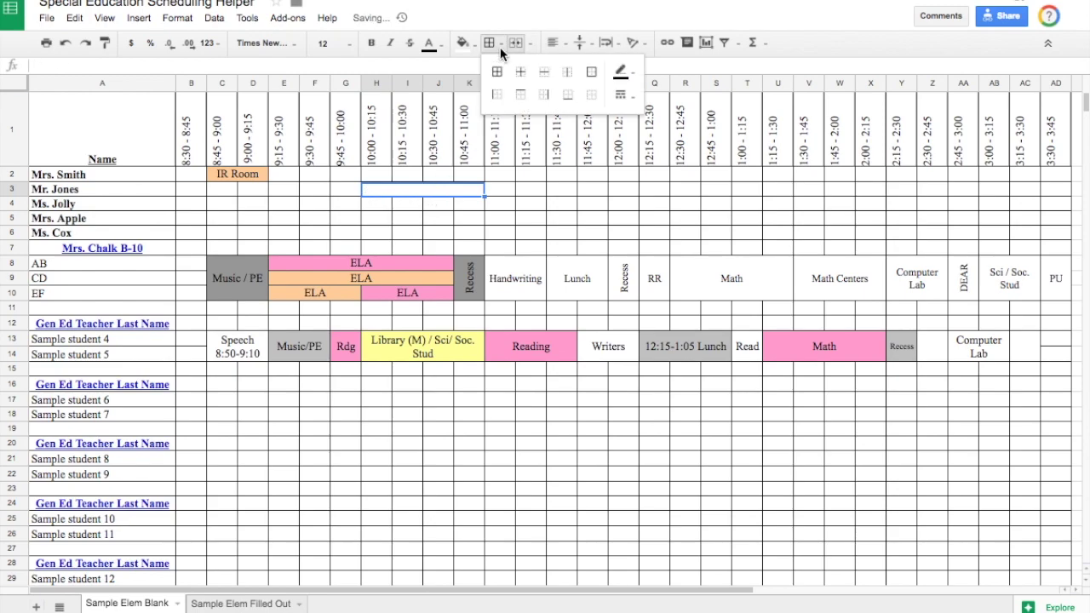
pyautogui.click(526, 44)
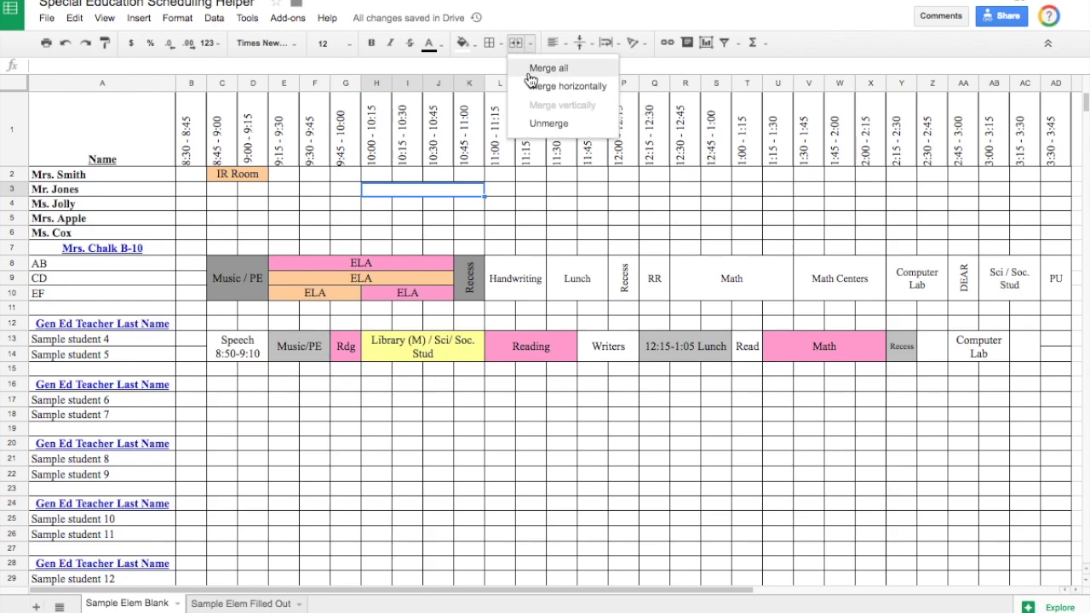
pyautogui.click(528, 70)
pyautogui.click(529, 43)
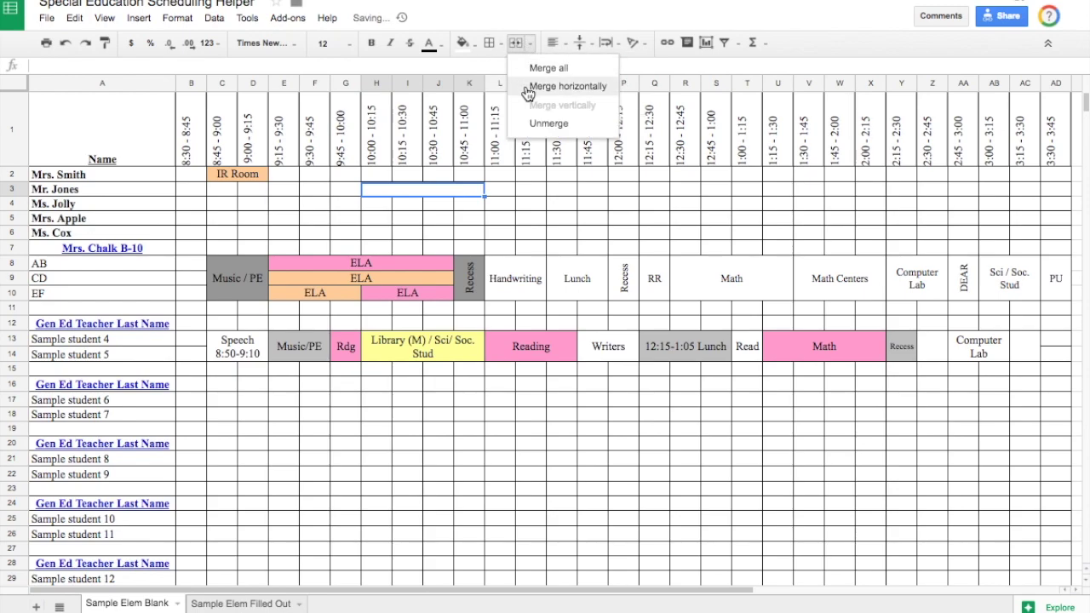
pyautogui.click(528, 124)
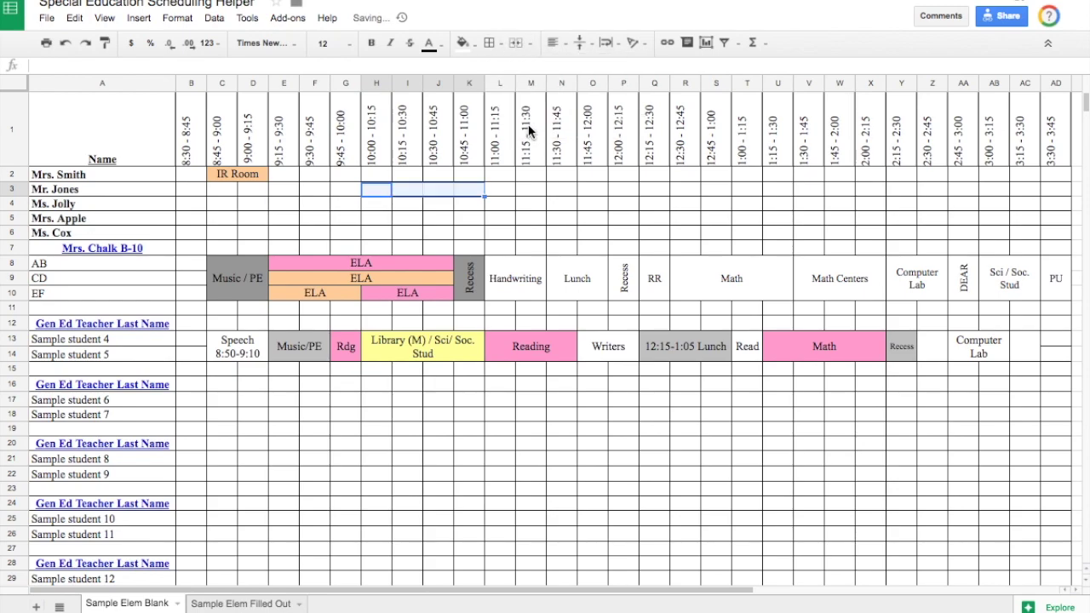
pyautogui.click(512, 205)
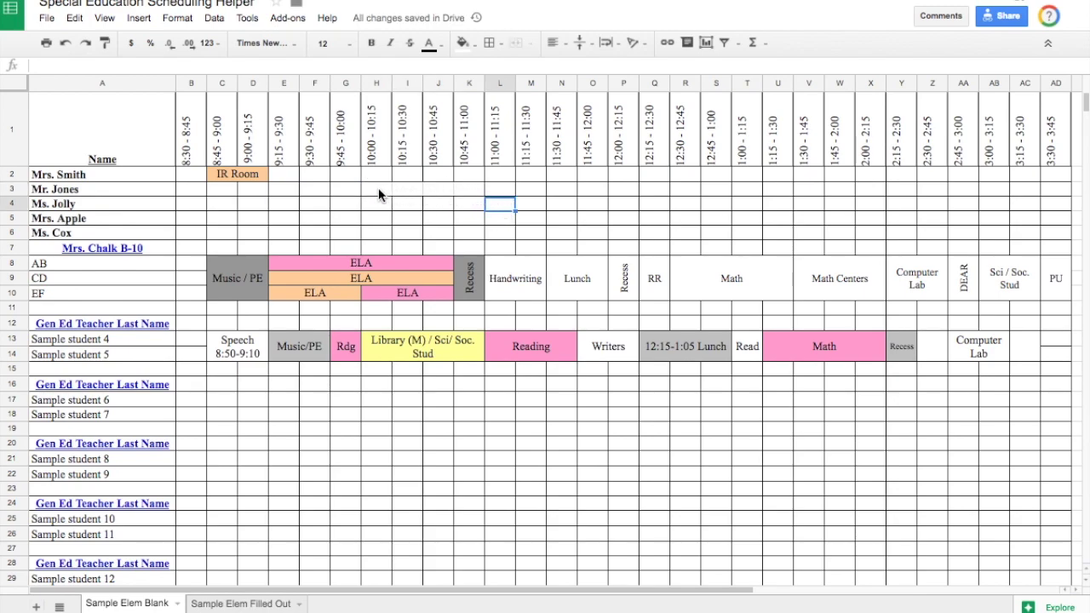
# Step: Apply all borders to cells H3:K3
pyautogui.moveTo(475, 190); pyautogui.dragTo(382, 194)
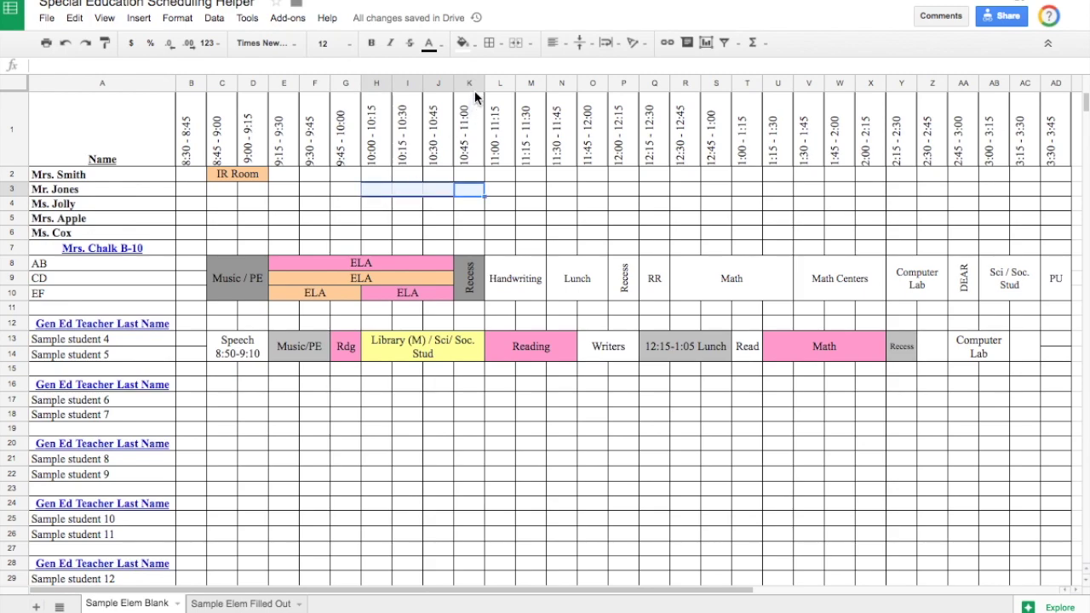
pyautogui.click(502, 46)
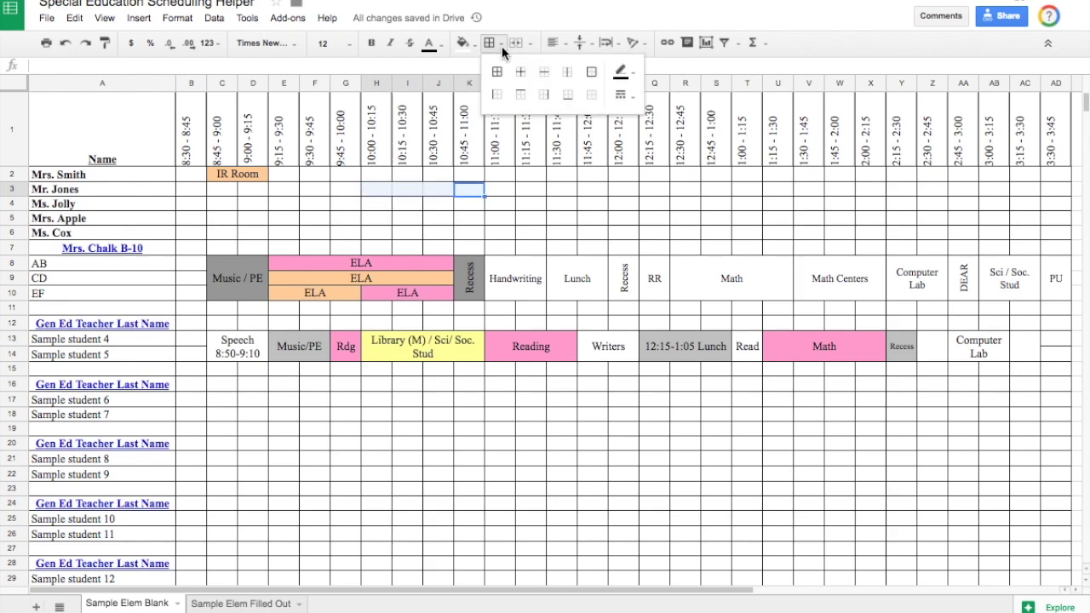
pyautogui.click(502, 75)
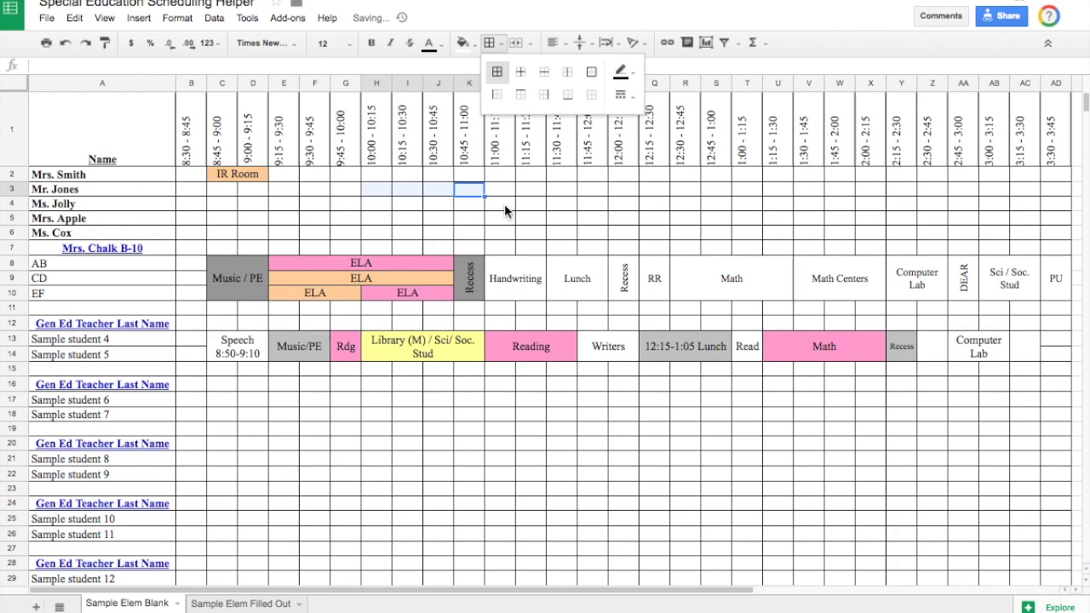
pyautogui.click(504, 209)
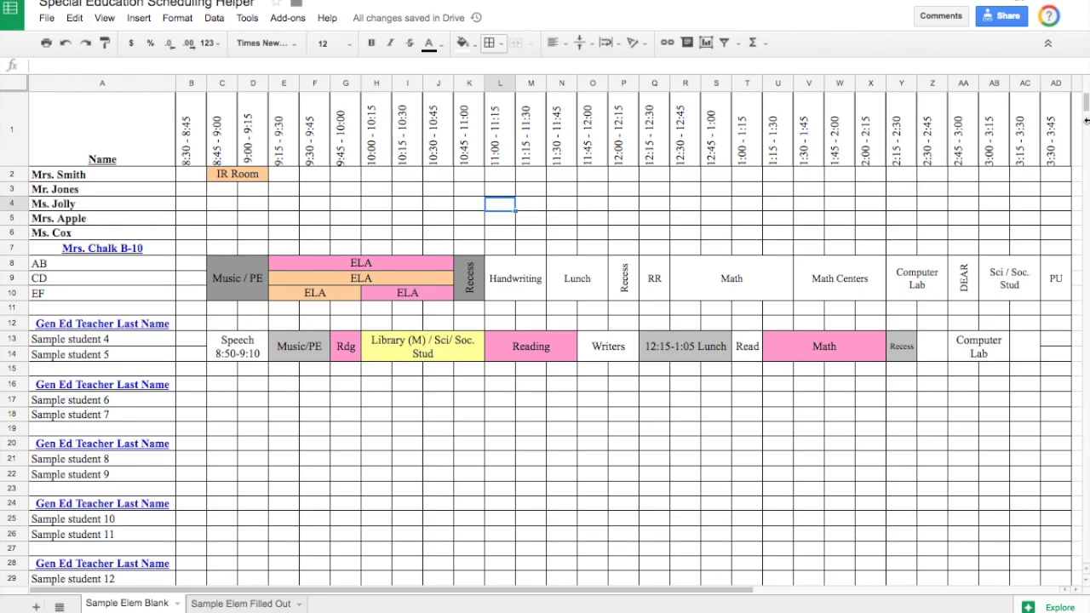
# Step: Select A28:A39, the last two teacher groups, and look at the option for deleting rows 28 - 39
pyautogui.moveTo(1086, 106); pyautogui.dragTo(1086, 119)
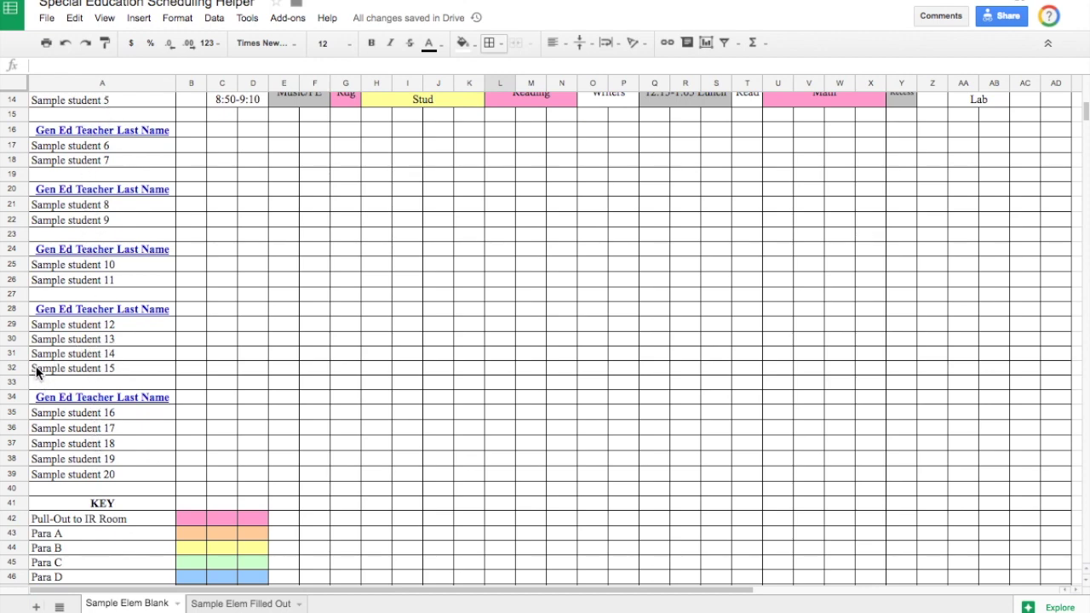
pyautogui.click(58, 474)
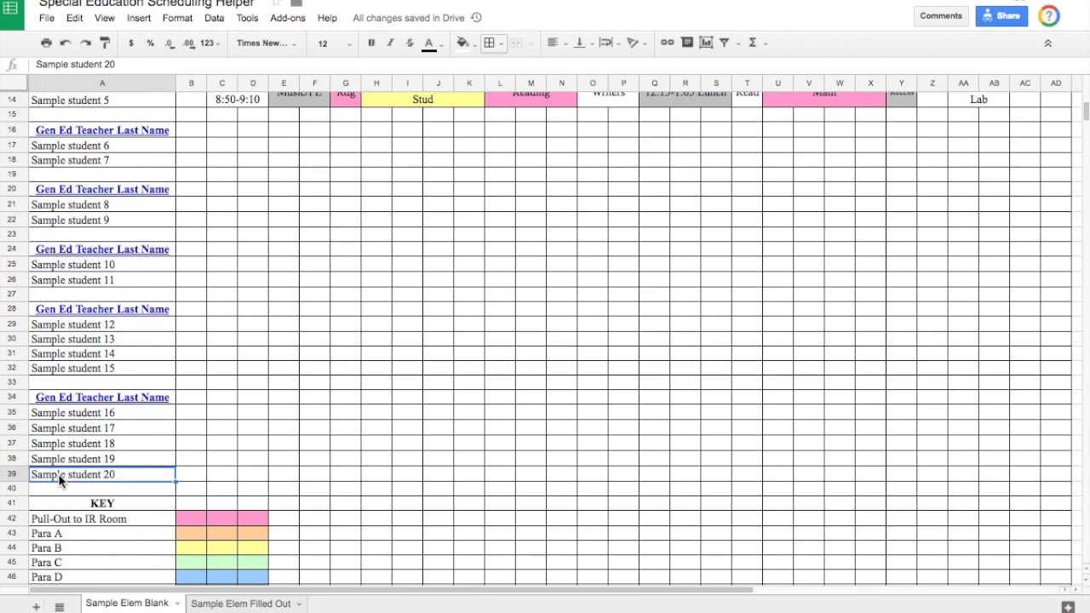
pyautogui.moveTo(52, 443); pyautogui.dragTo(52, 480)
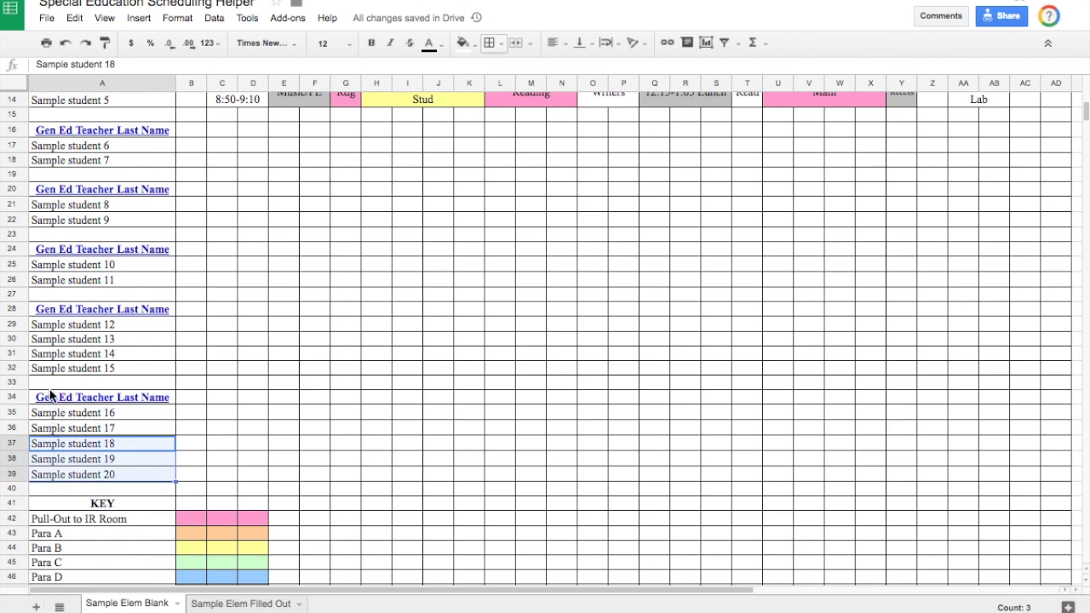
pyautogui.moveTo(50, 313); pyautogui.dragTo(63, 480)
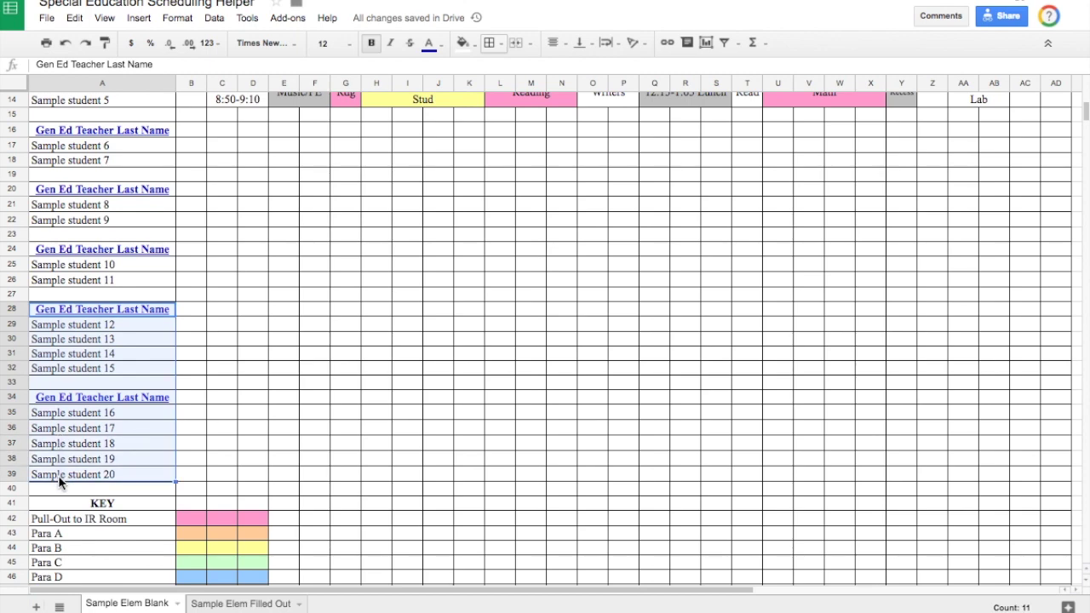
pyautogui.click(71, 20)
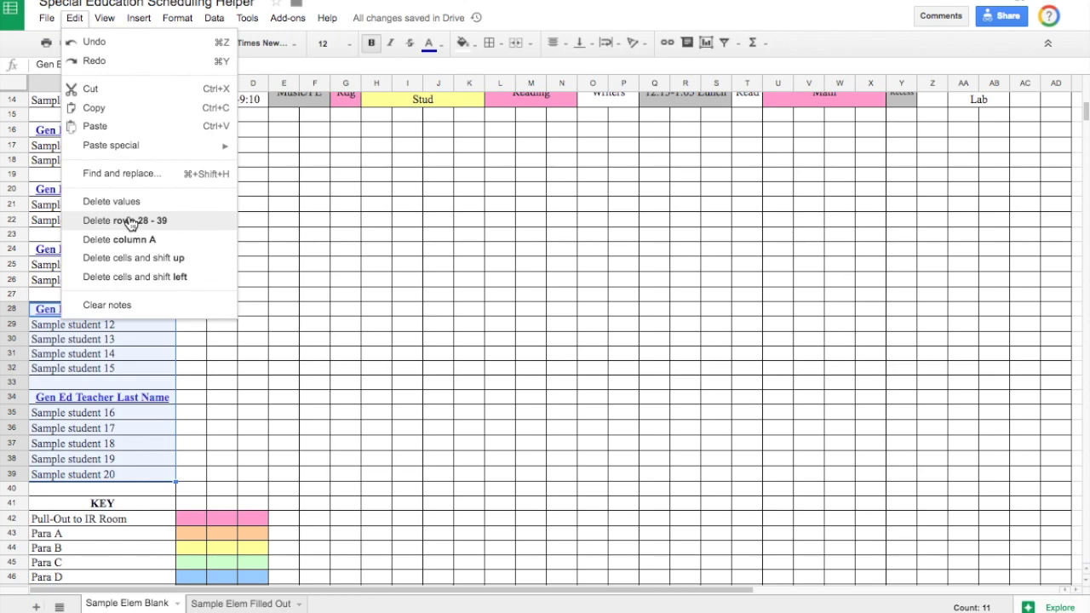
pyautogui.click(257, 255)
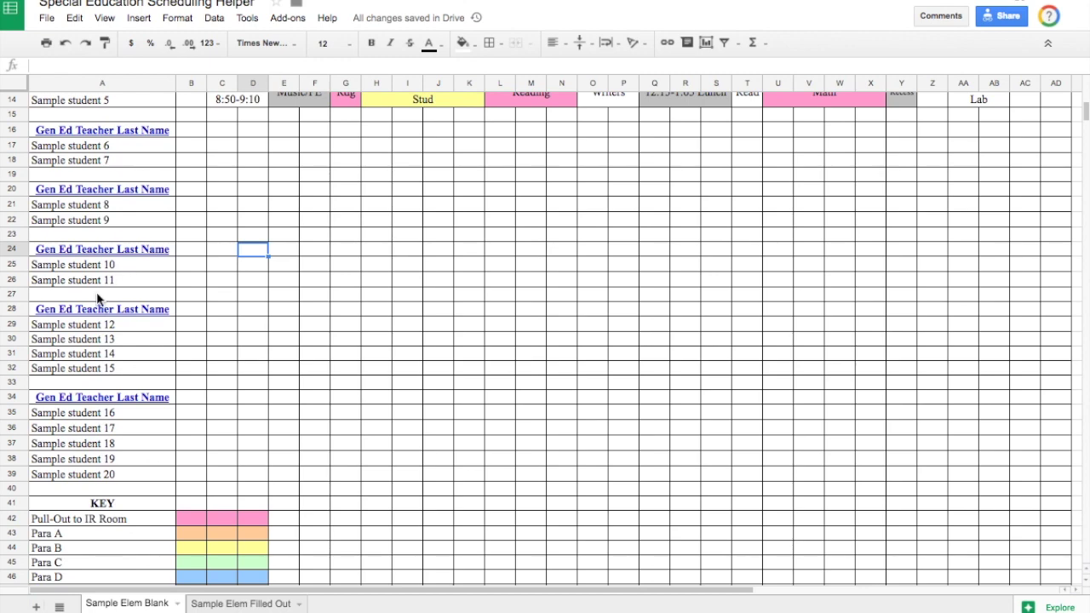
# Step: Look at the options for inserting a row above or below the Sample student 20 row
pyautogui.click(102, 474)
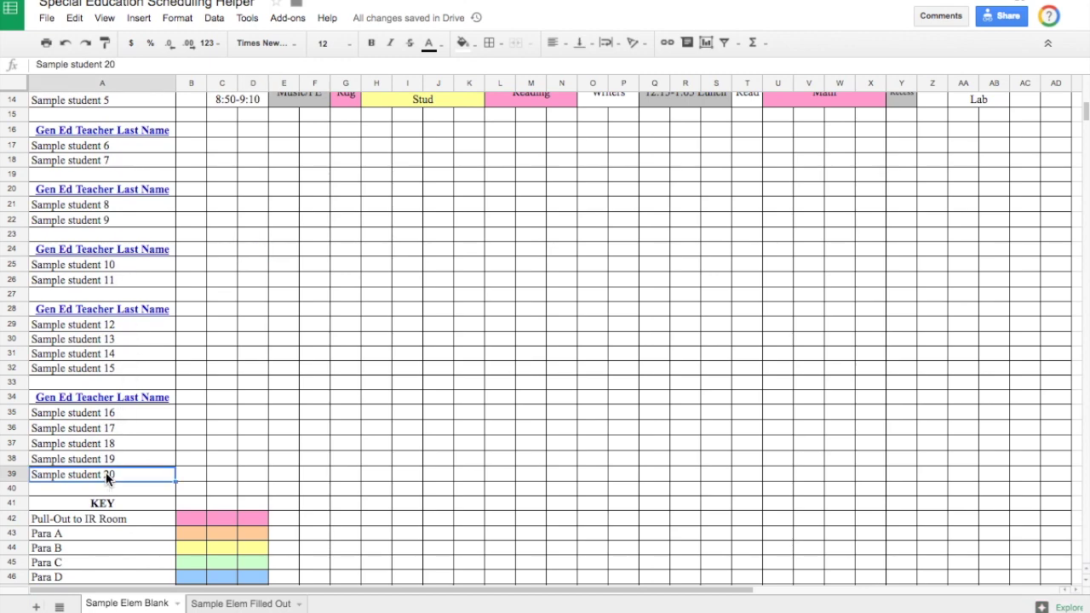
pyautogui.click(139, 18)
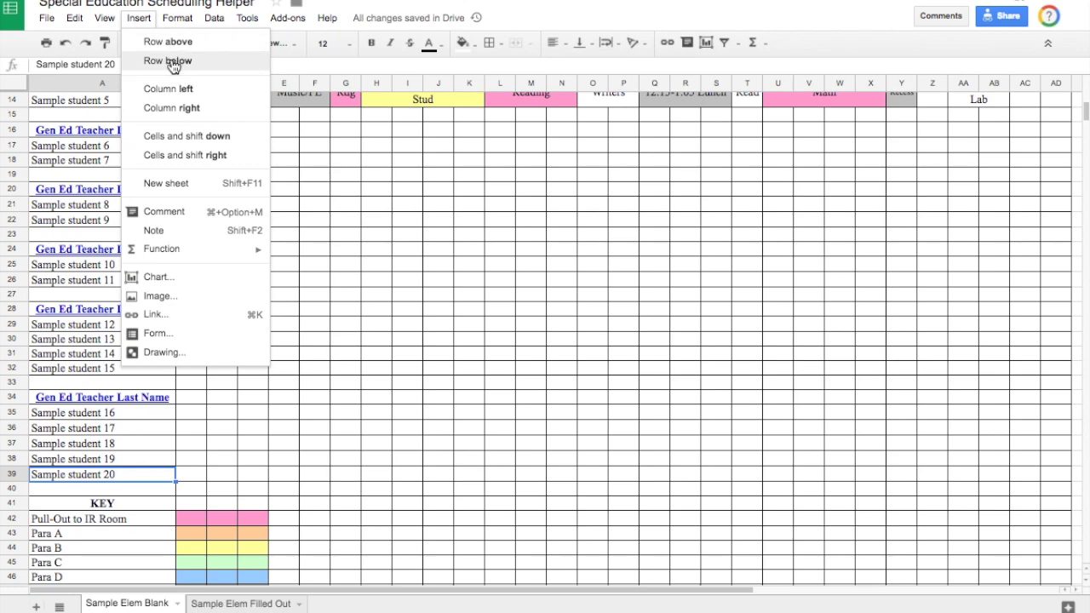
pyautogui.click(321, 320)
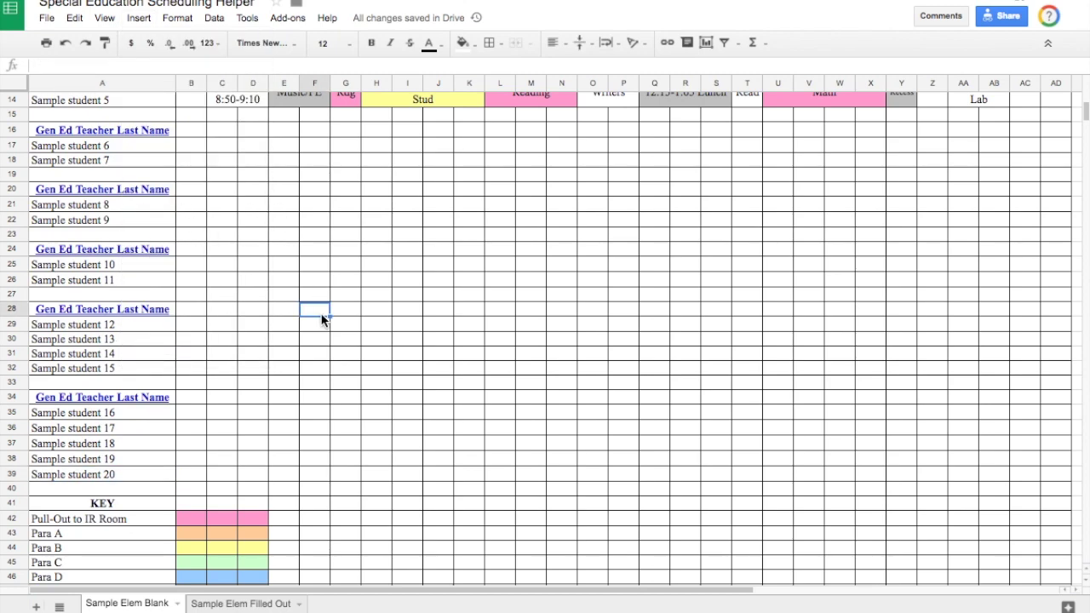
# Step: Copy the para names in A2:A5 over the Para A to Para D labels in A43:A46 of the key
pyautogui.scroll(-1, 1086, 119)
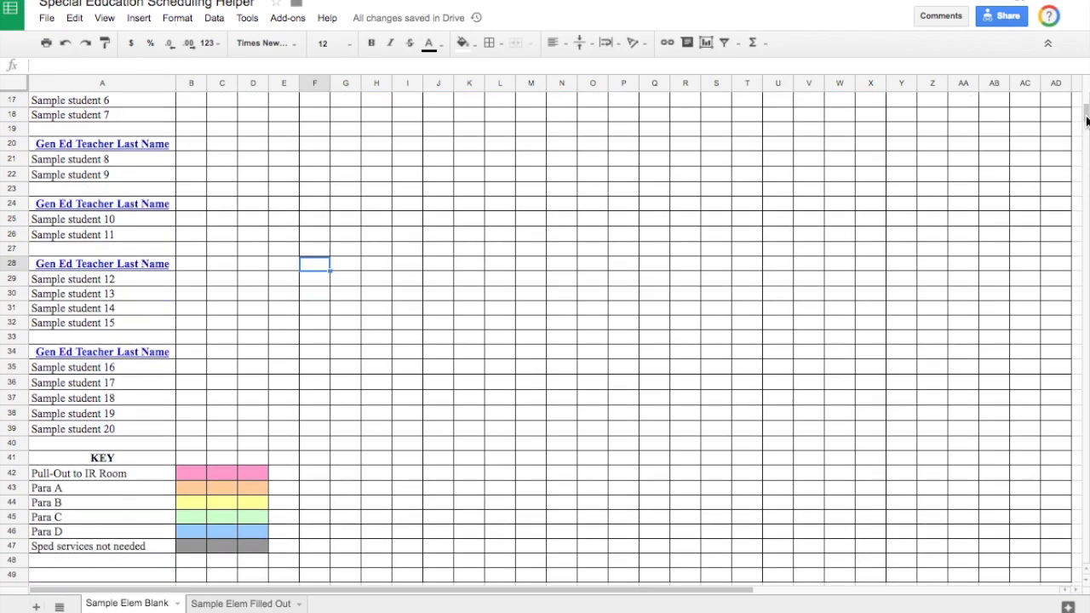
pyautogui.scroll(5, 1085, 119)
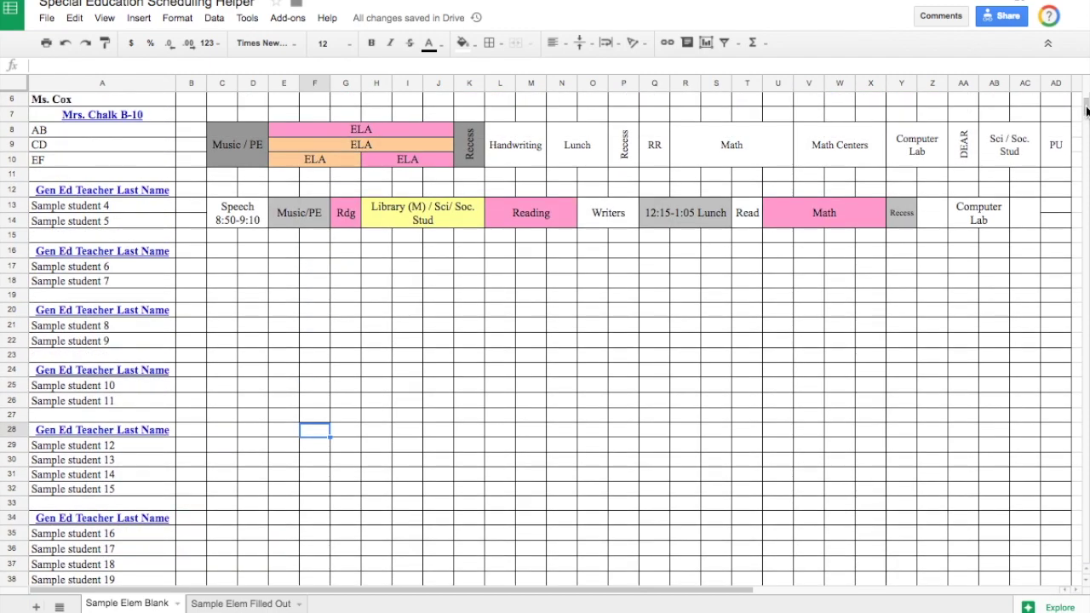
pyautogui.moveTo(82, 172); pyautogui.dragTo(85, 220)
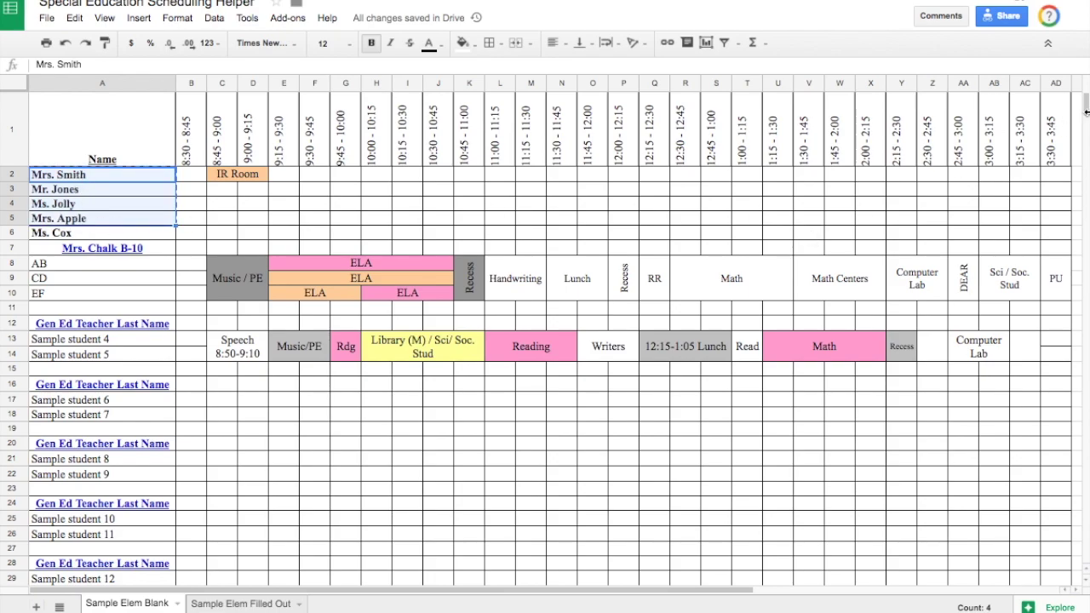
pyautogui.moveTo(1086, 111); pyautogui.dragTo(1084, 131)
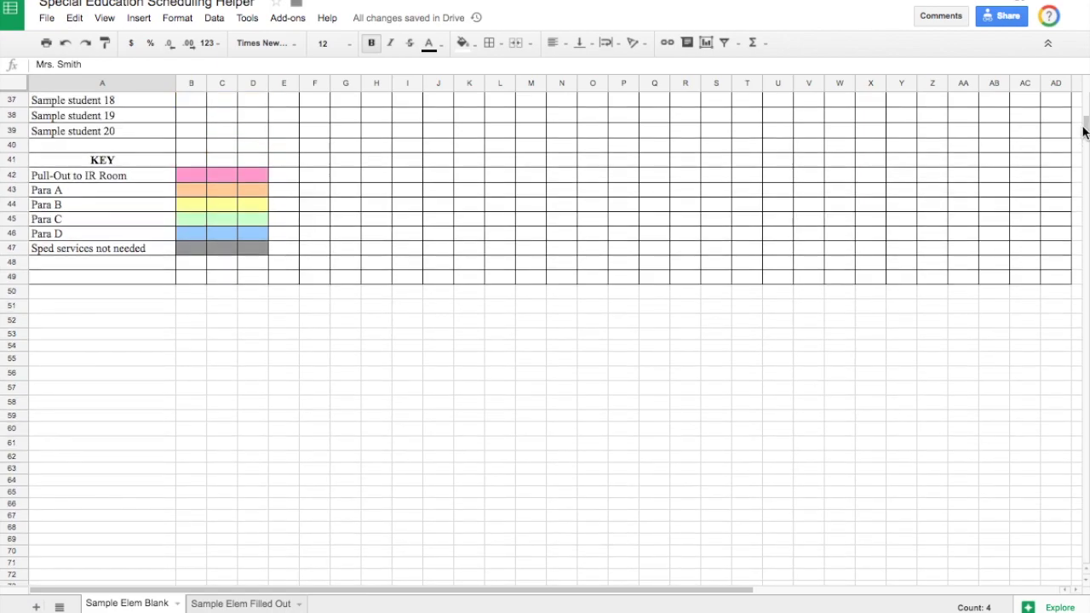
pyautogui.click(99, 231)
pyautogui.write('Mrs. Smith Mr. Jones Ms. Jolly Mrs. Apple')
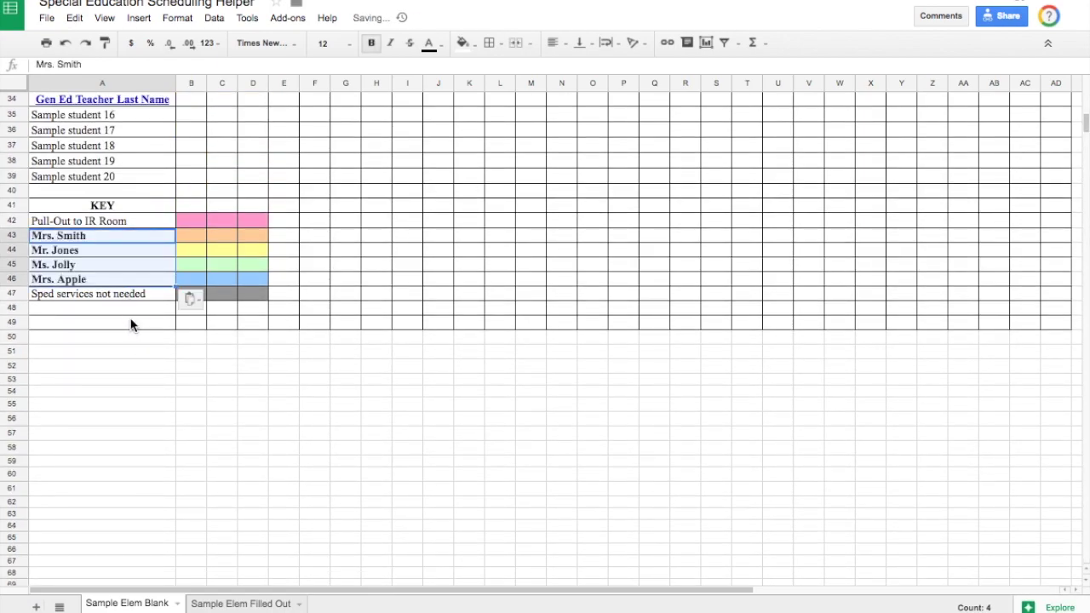
pyautogui.click(137, 342)
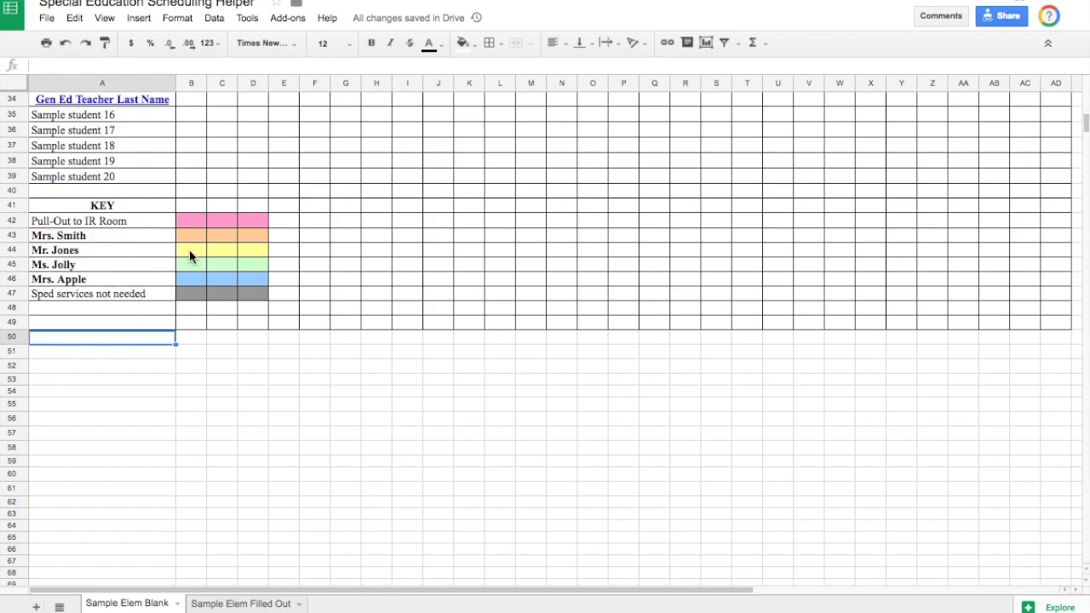
# Step: Copy the four para colour cells B43:B46 from the key into B2:B5 beside the matching para names
pyautogui.moveTo(189, 238); pyautogui.dragTo(189, 261)
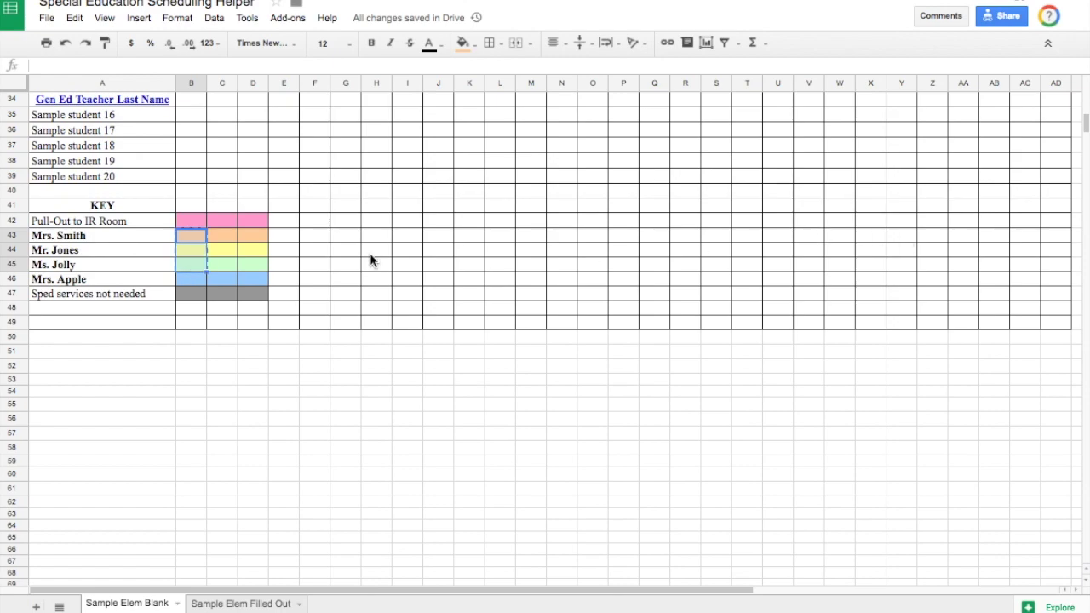
pyautogui.click(334, 237)
pyautogui.moveTo(198, 243); pyautogui.dragTo(196, 269)
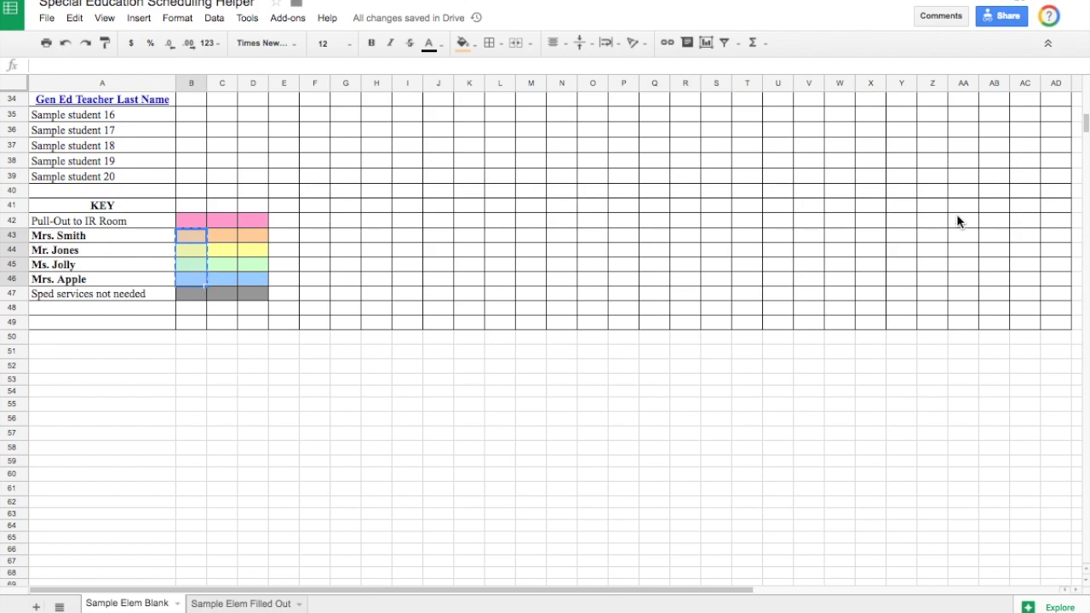
pyautogui.scroll(6, 1087, 116)
pyautogui.scroll(3, 1087, 116)
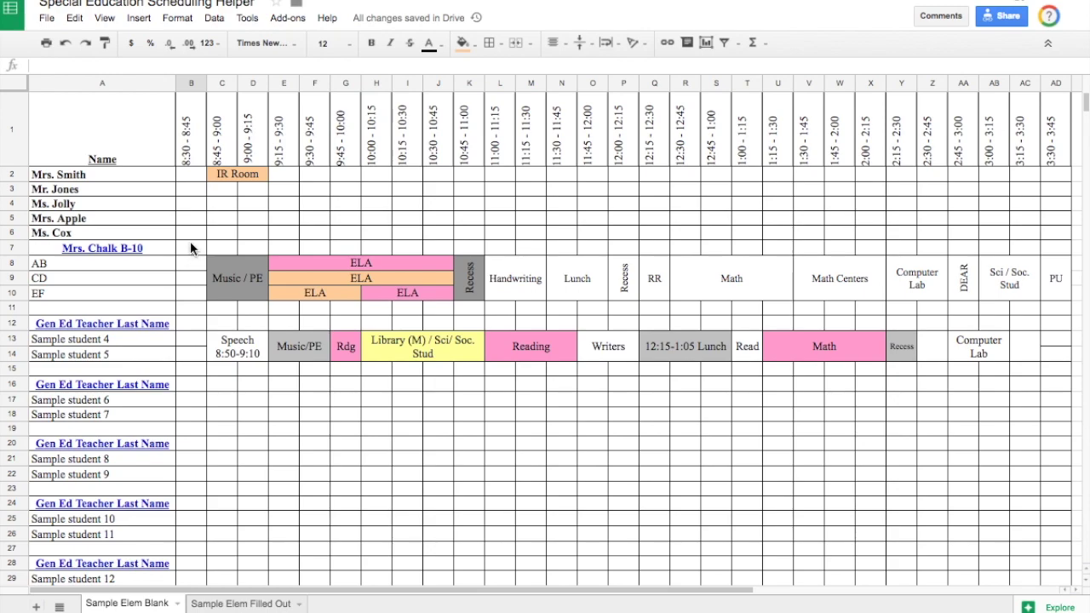
pyautogui.click(182, 173)
pyautogui.hotkey('ctrl', 'v')
pyautogui.click(253, 219)
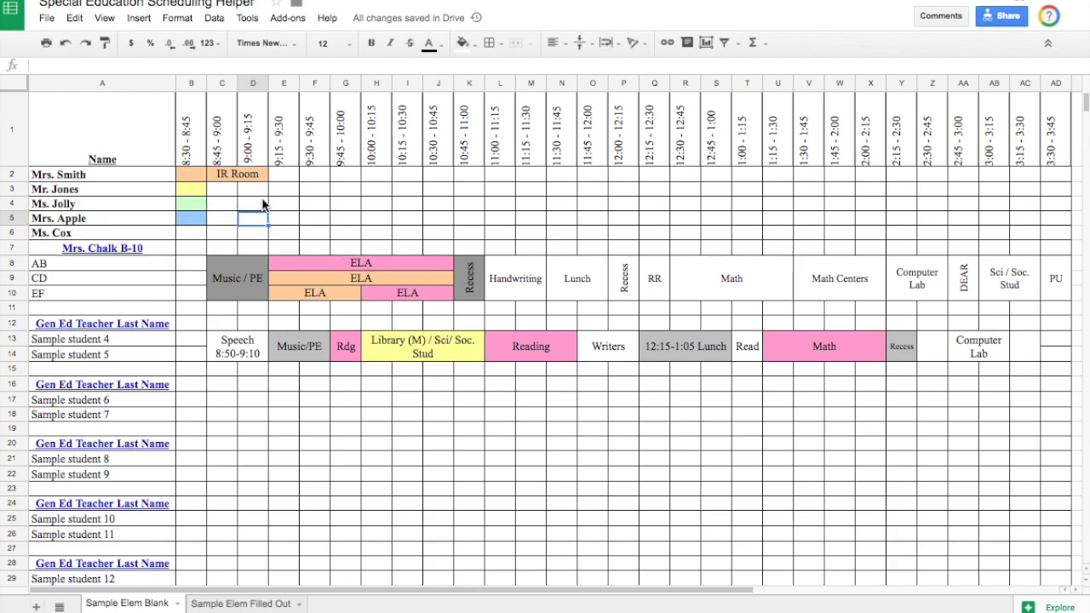
# Step: Copy the yellow para formatting from B3 onto the Writers block of Sample students 4 and 5
pyautogui.click(191, 189)
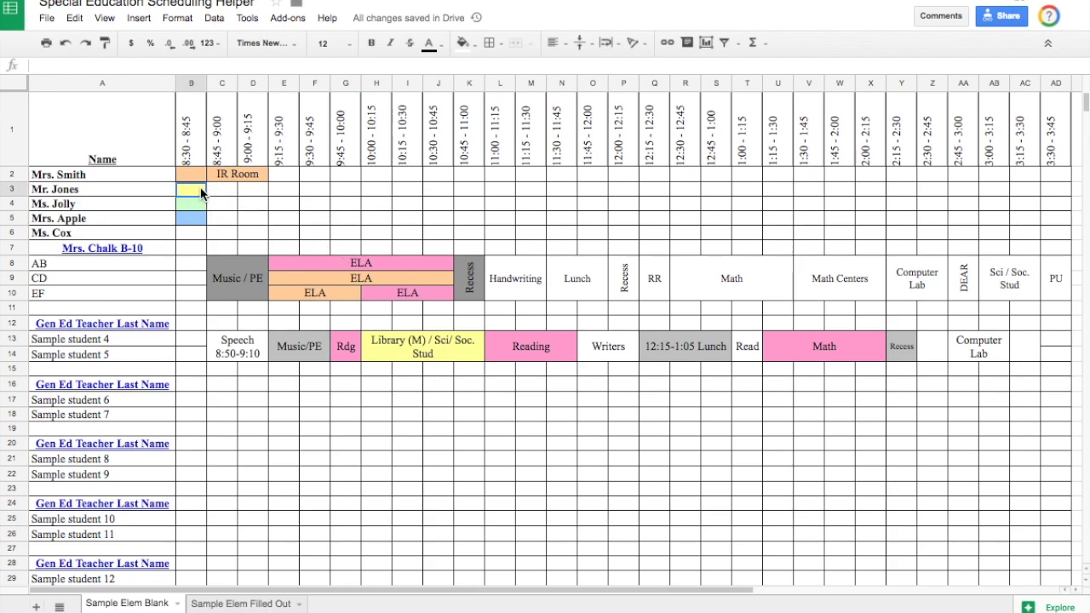
pyautogui.click(103, 44)
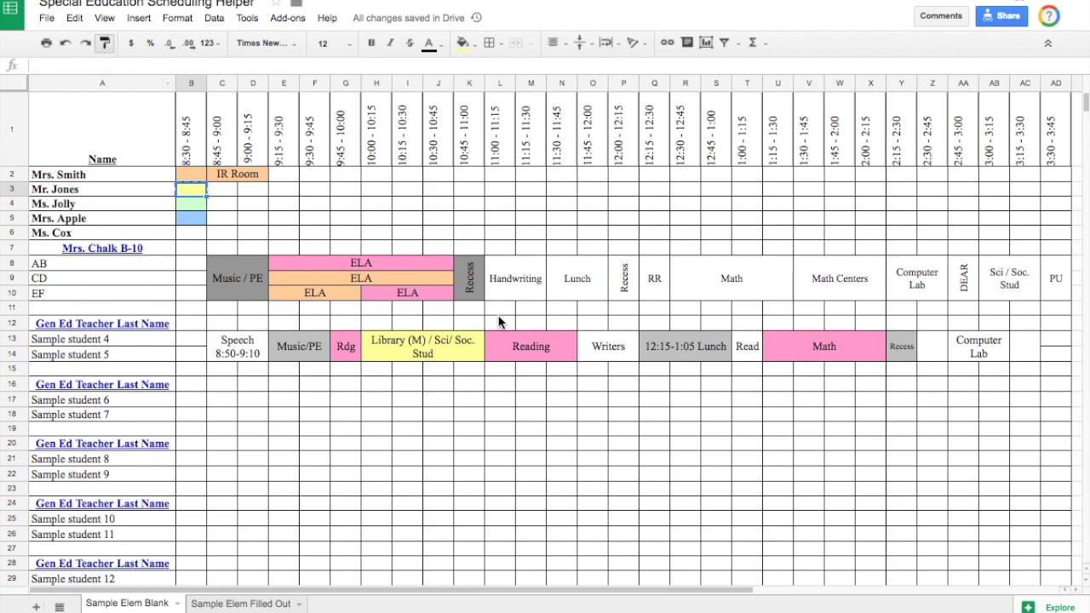
pyautogui.click(595, 358)
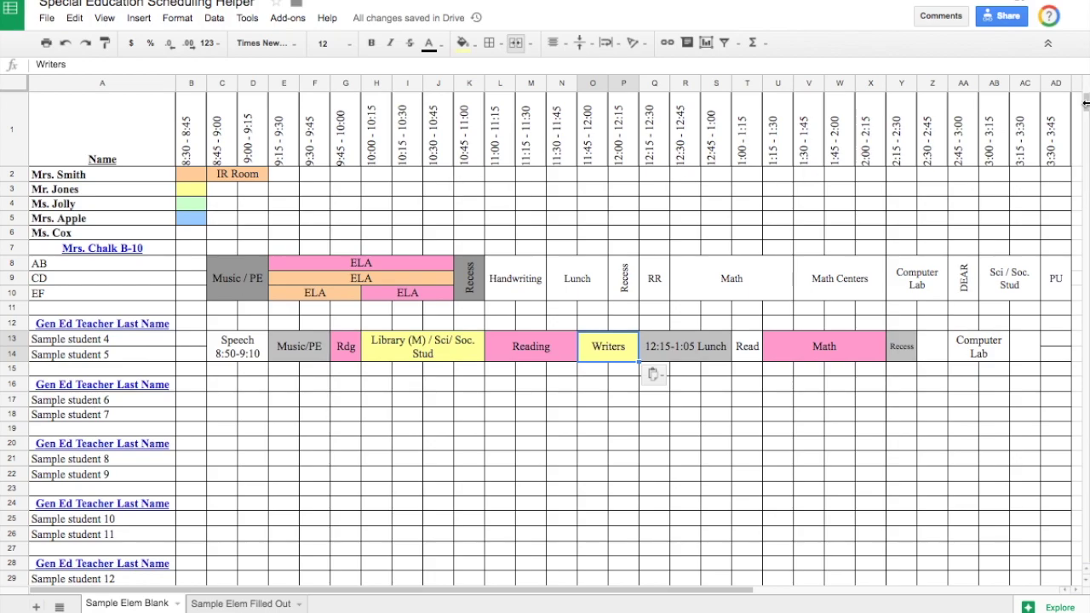
pyautogui.moveTo(1086, 106)
pyautogui.mouseDown()
pyautogui.moveTo(1087, 121)
pyautogui.moveTo(1086, 112)
pyautogui.mouseUp()
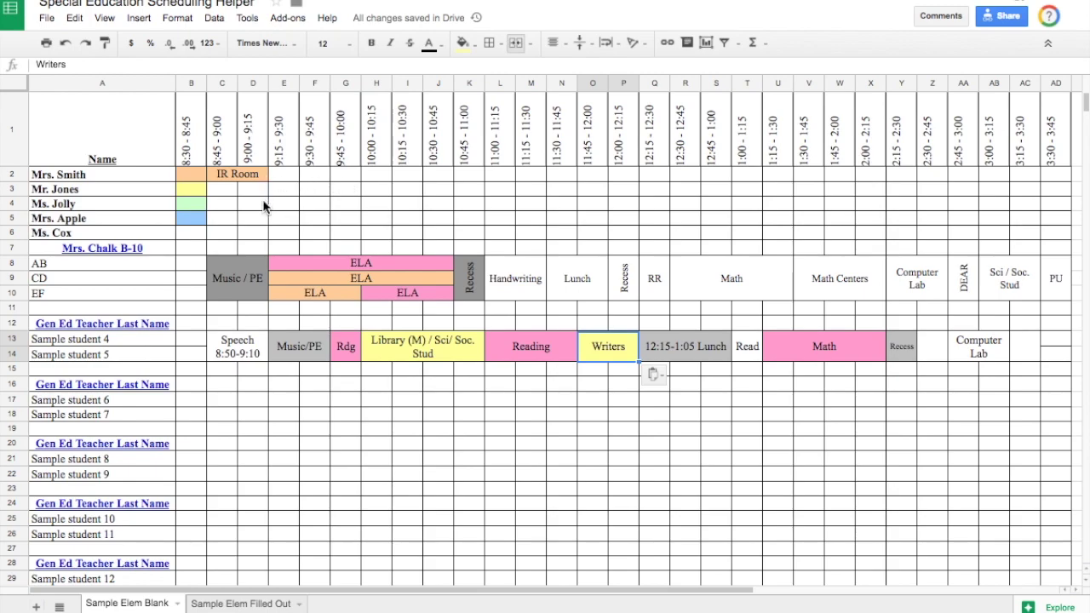
pyautogui.click(316, 205)
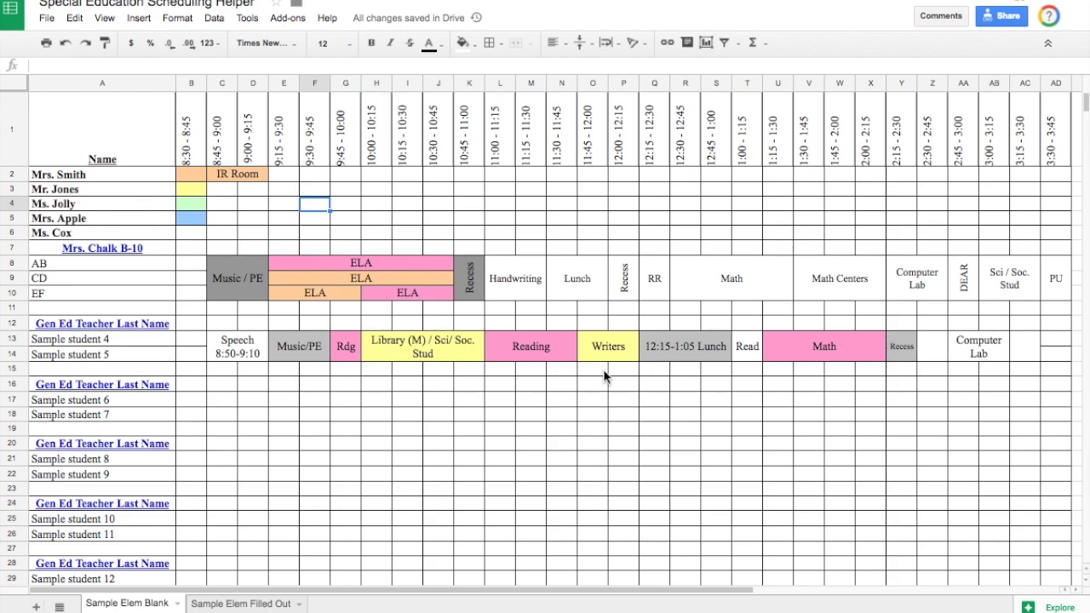
# Step: Switch to the Sample Elem Filled Out sheet and view the para schedule rows above the student groups
pyautogui.click(241, 604)
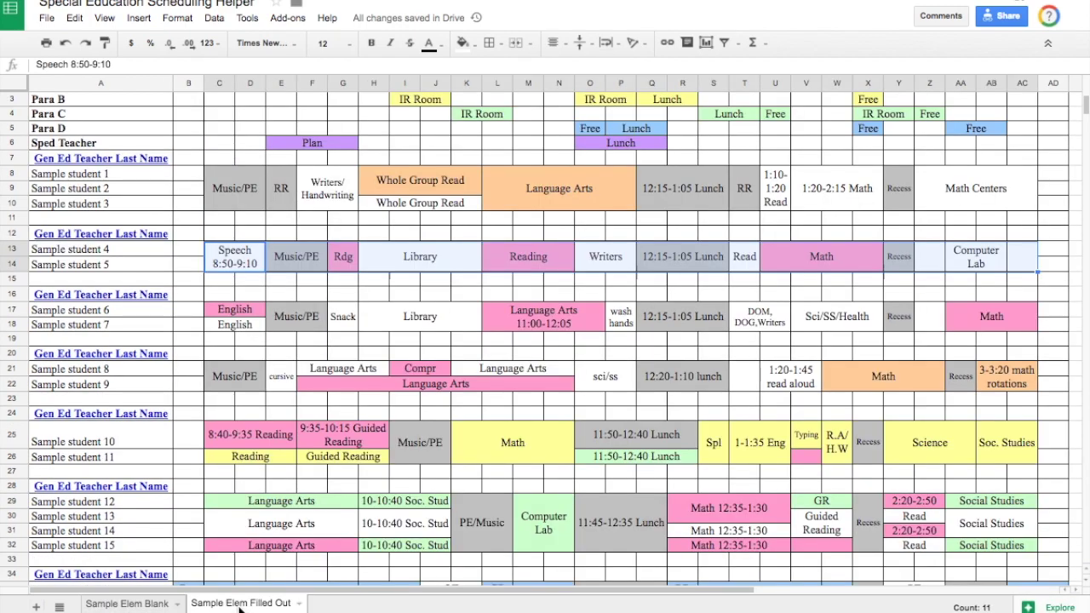
pyautogui.click(913, 282)
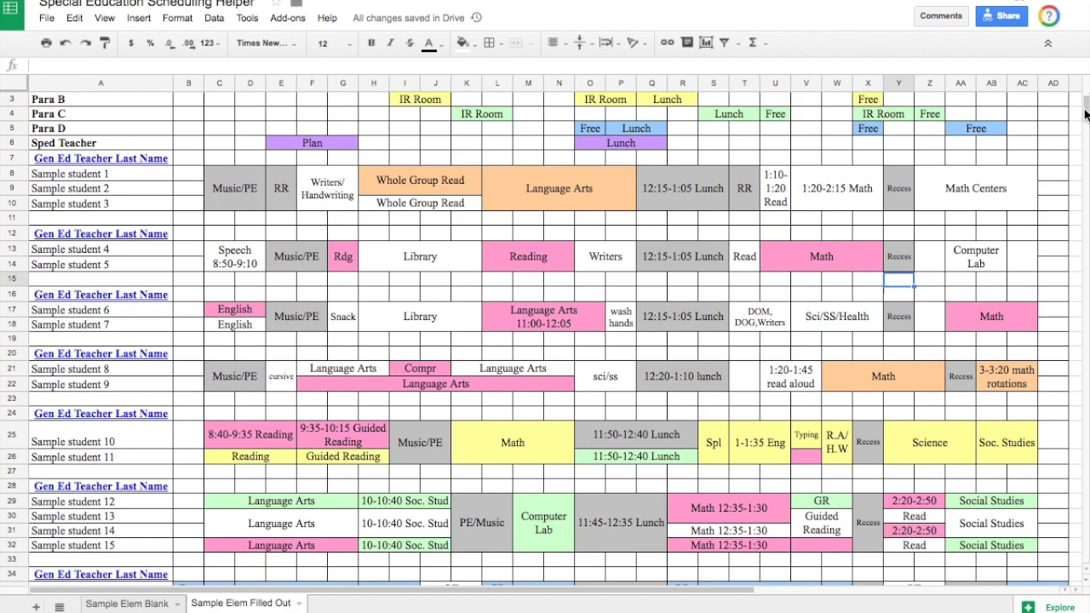
pyautogui.scroll(2, 1084, 114)
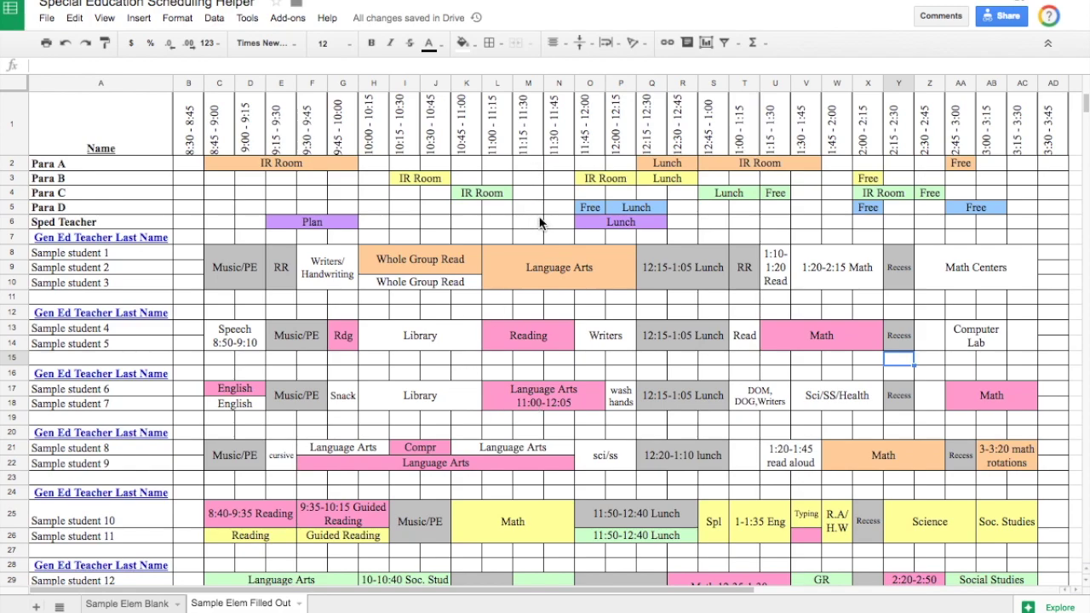
# Step: Fill cells M15:N15, below the Reading block of Sample students 4 and 5, with red
pyautogui.click(545, 336)
pyautogui.click(534, 358)
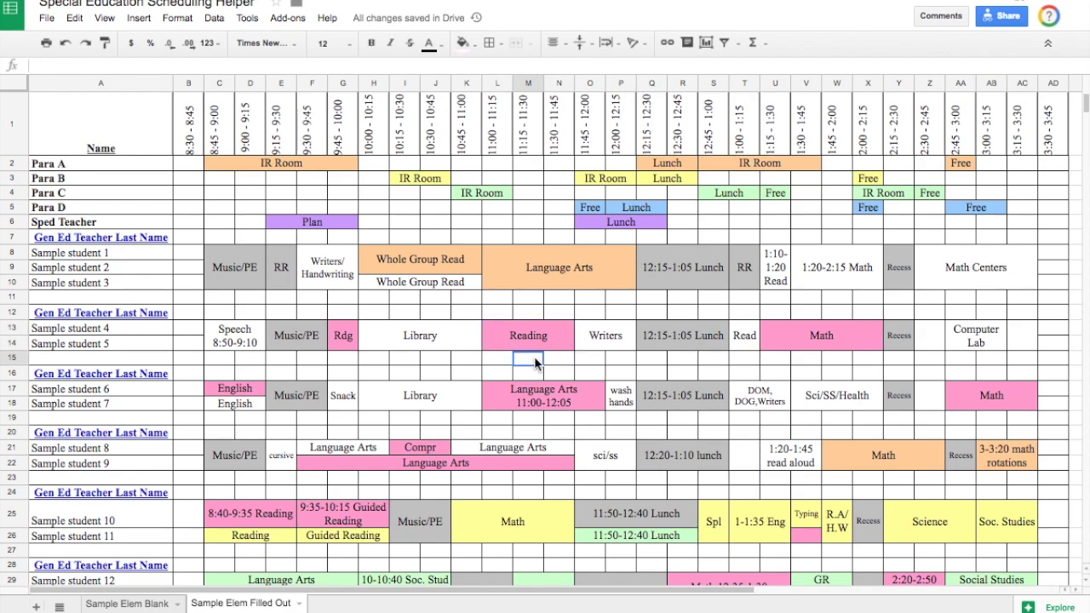
pyautogui.moveTo(534, 362); pyautogui.dragTo(550, 364)
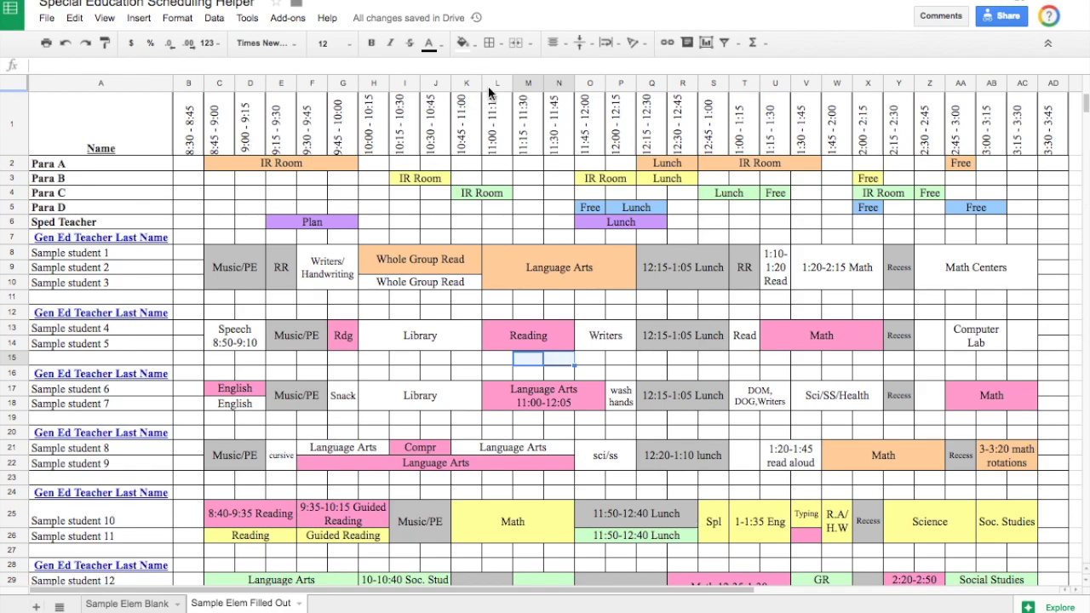
pyautogui.click(477, 56)
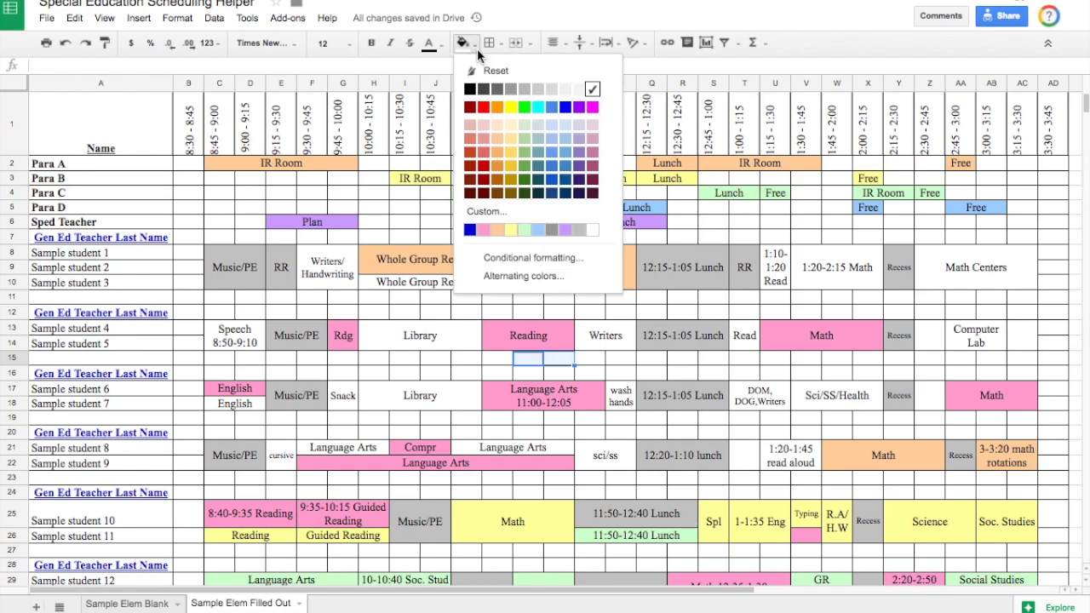
pyautogui.click(480, 104)
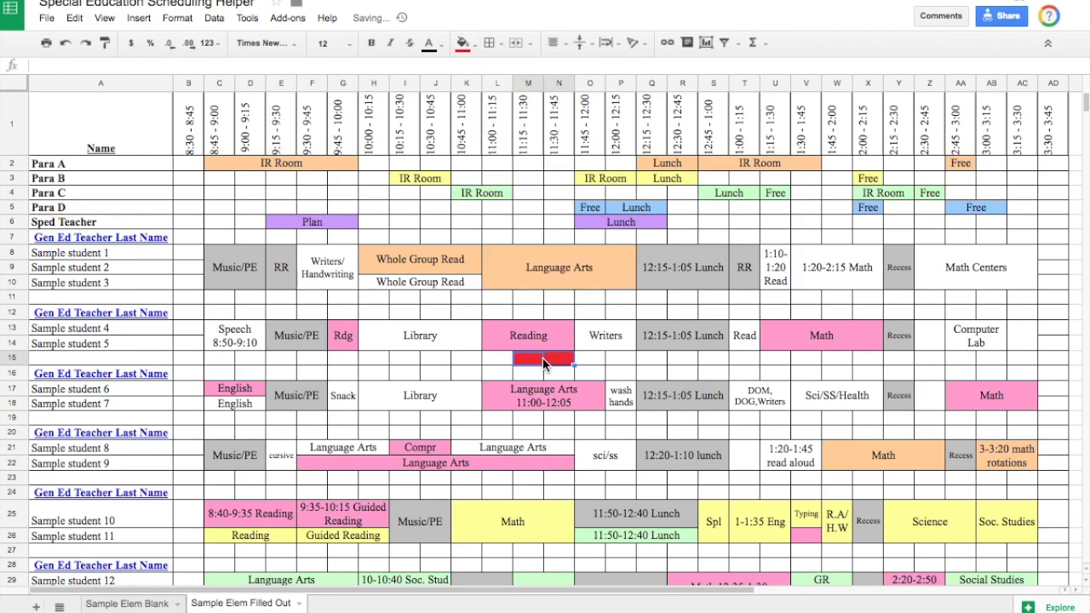
pyautogui.click(586, 360)
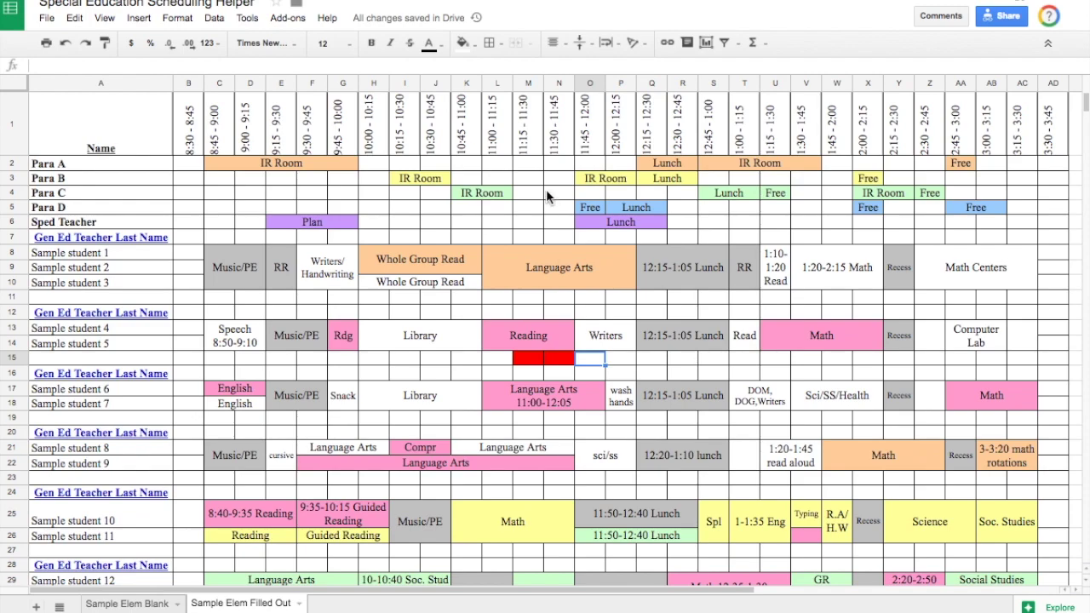
# Step: Compare Para C's slots in M4:N4 with the marked red cells M15:N15
pyautogui.moveTo(550, 198); pyautogui.dragTo(535, 191)
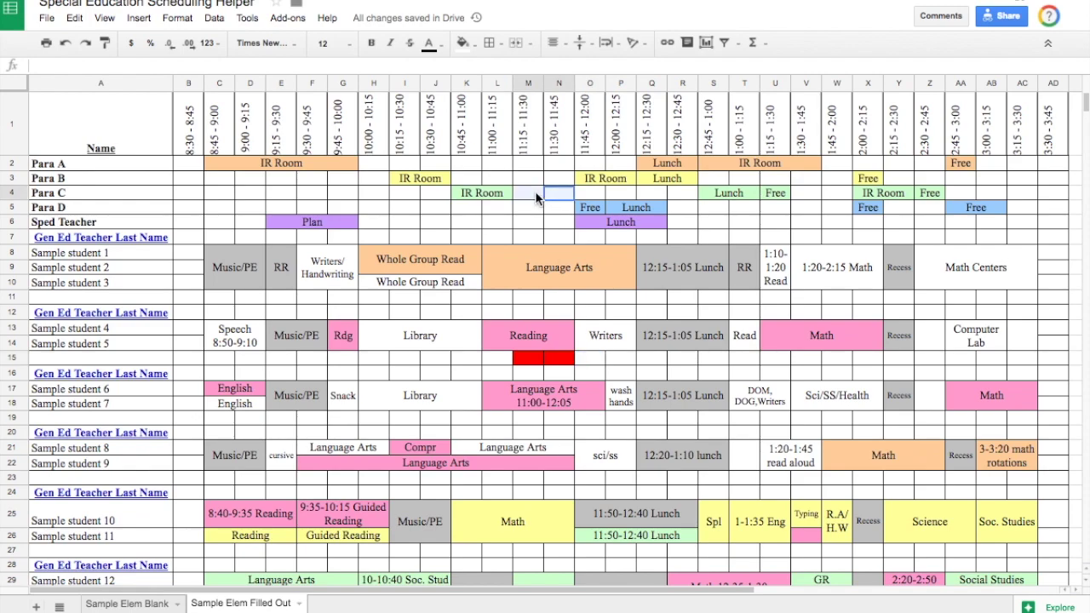
pyautogui.click(541, 360)
pyautogui.moveTo(550, 360); pyautogui.dragTo(551, 361)
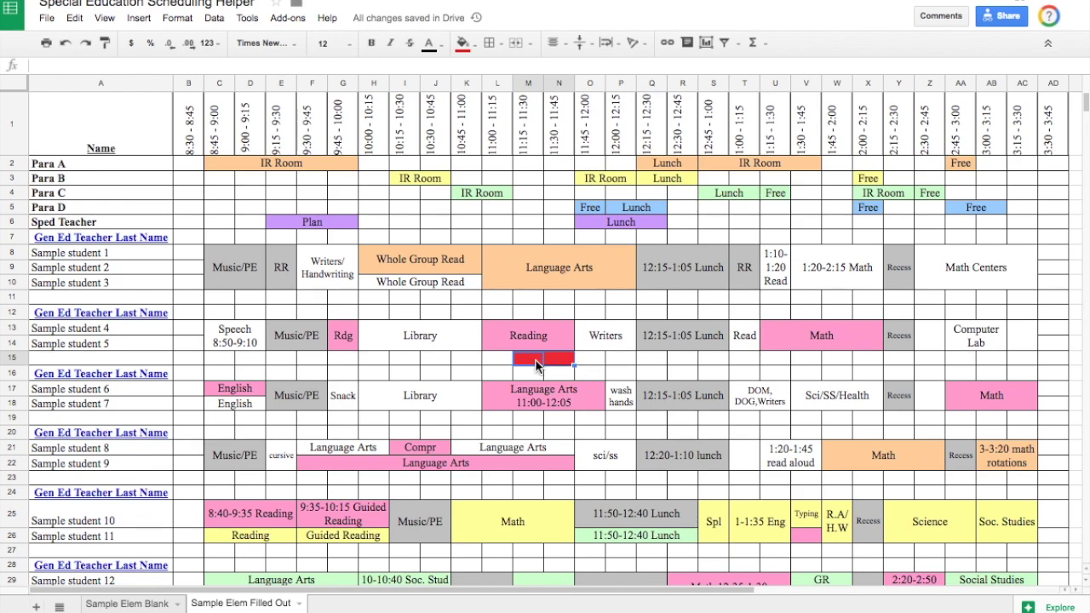
pyautogui.click(626, 360)
# Step: Set the fill of M15:O15 back to white
pyautogui.moveTo(569, 361); pyautogui.dragTo(540, 357)
pyautogui.click(584, 363)
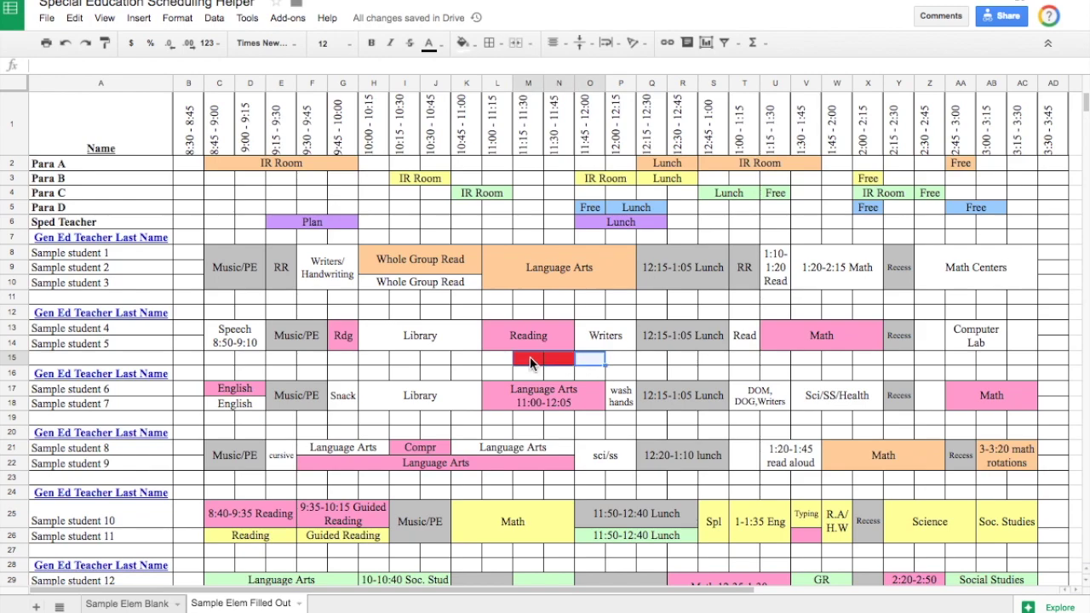
pyautogui.click(476, 48)
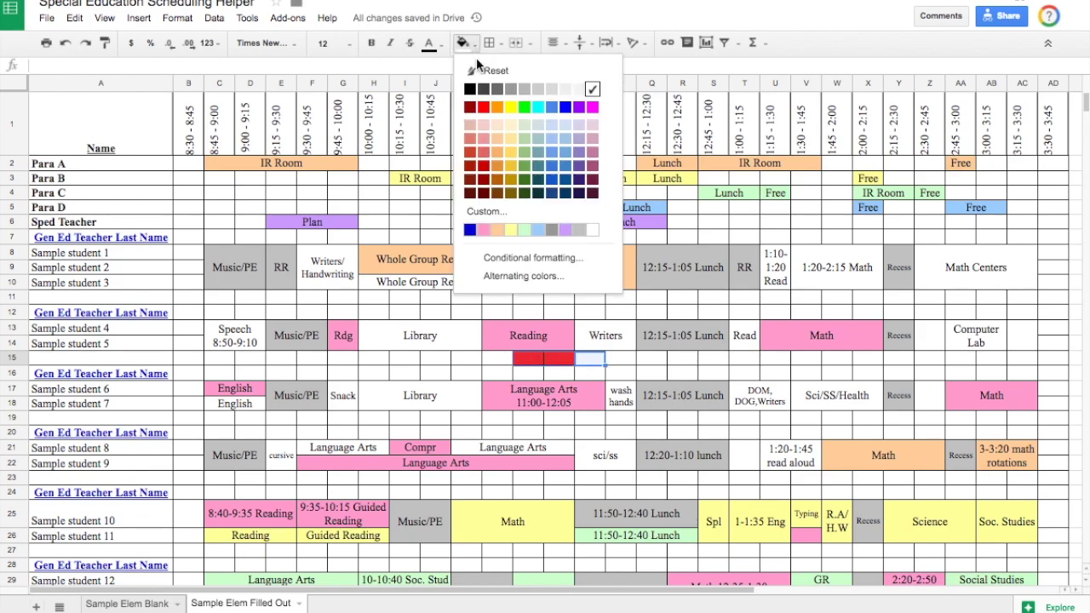
pyautogui.click(591, 85)
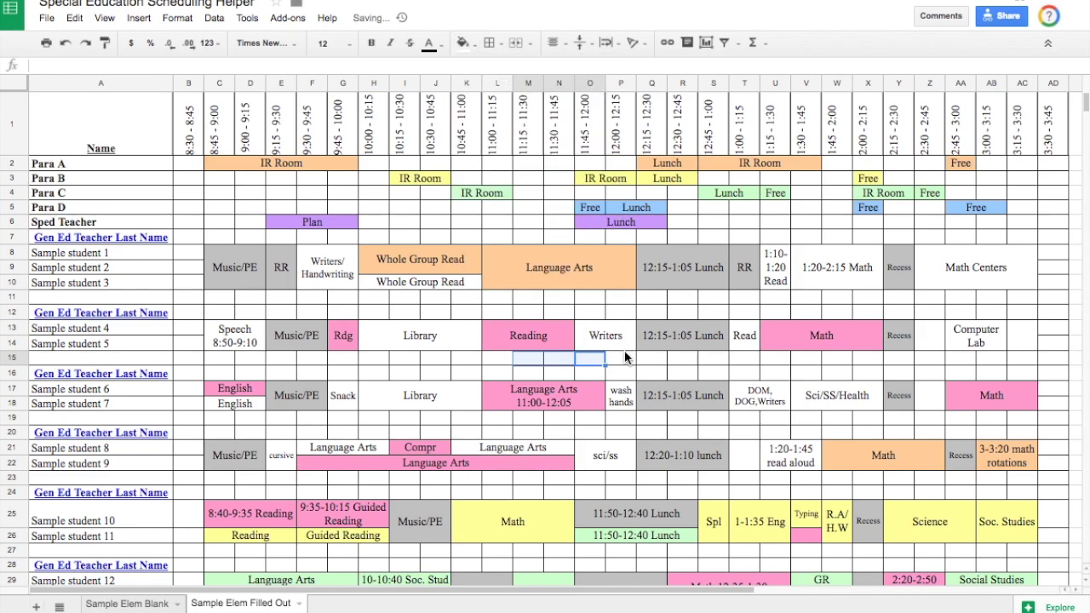
pyautogui.click(622, 344)
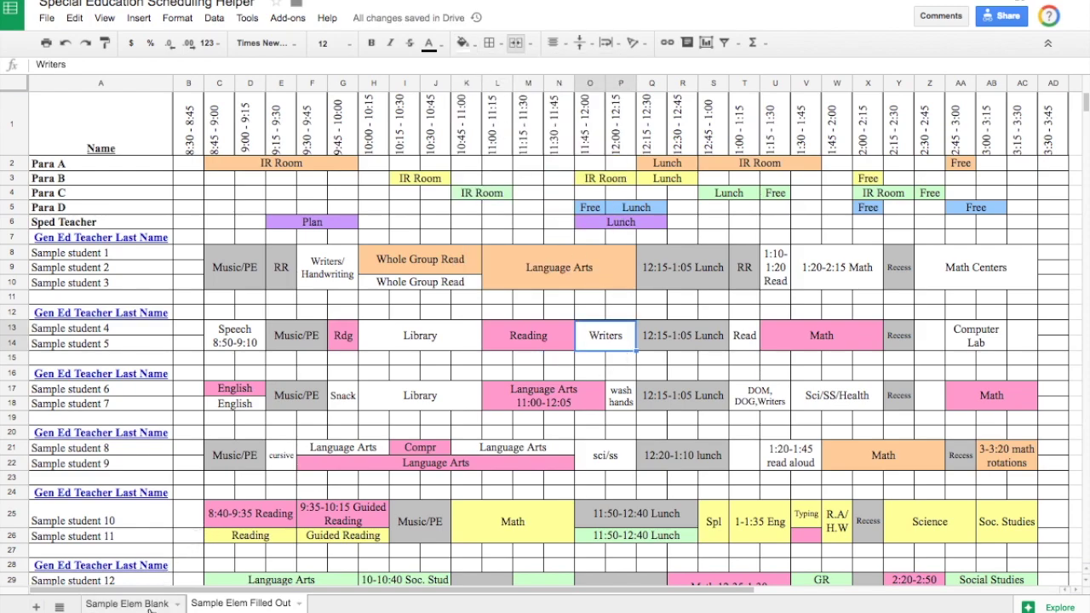
# Step: On the Sample Elem Blank sheet, insert a row below row 46 of the key and enter the additional staff member's name in A47
pyautogui.click(150, 606)
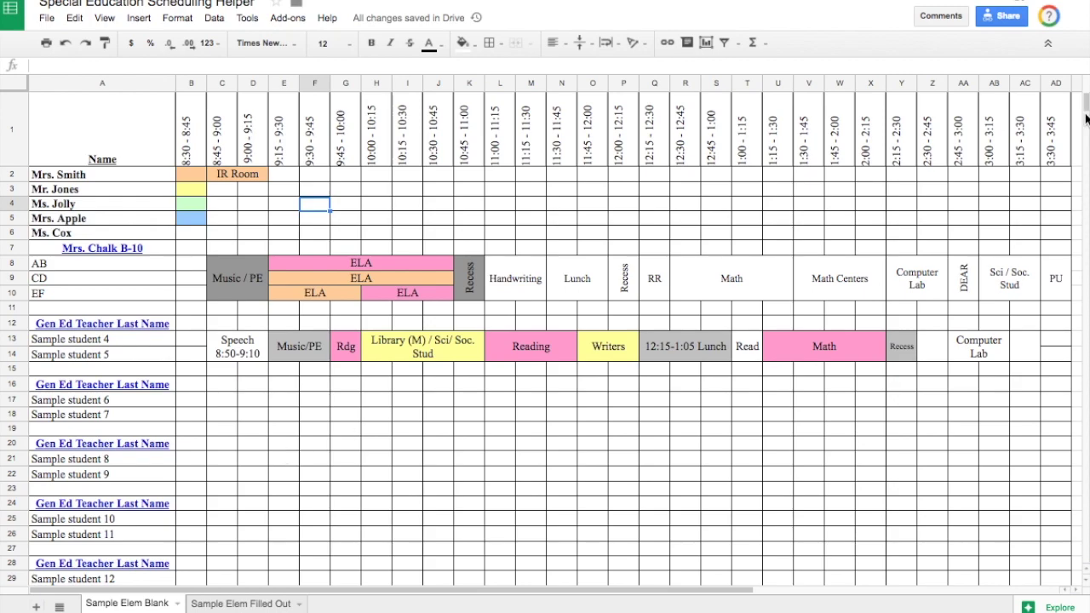
pyautogui.moveTo(1085, 109); pyautogui.dragTo(1056, 129)
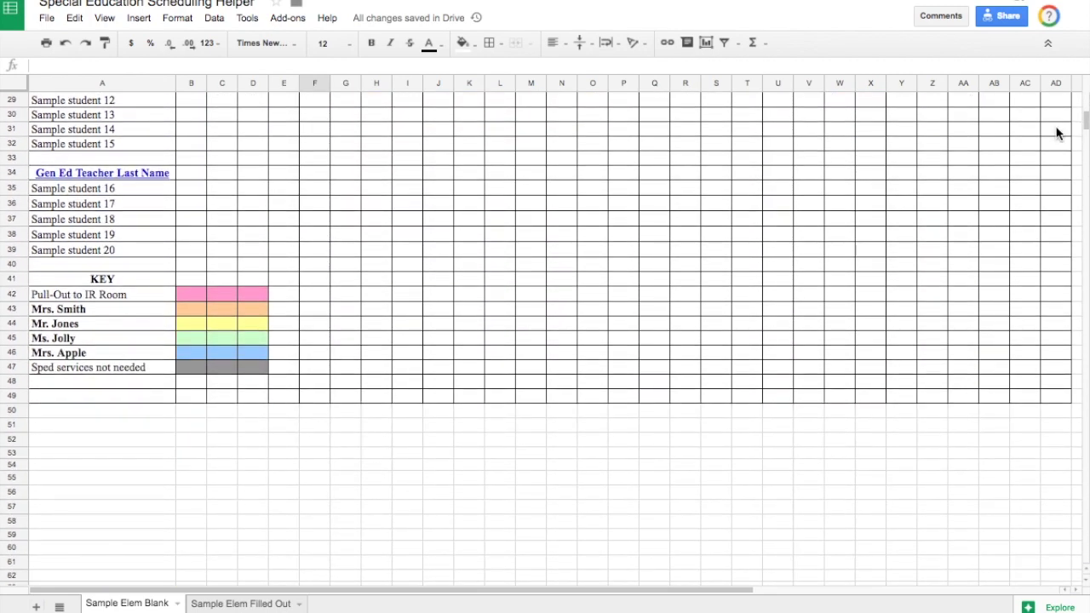
pyautogui.click(78, 355)
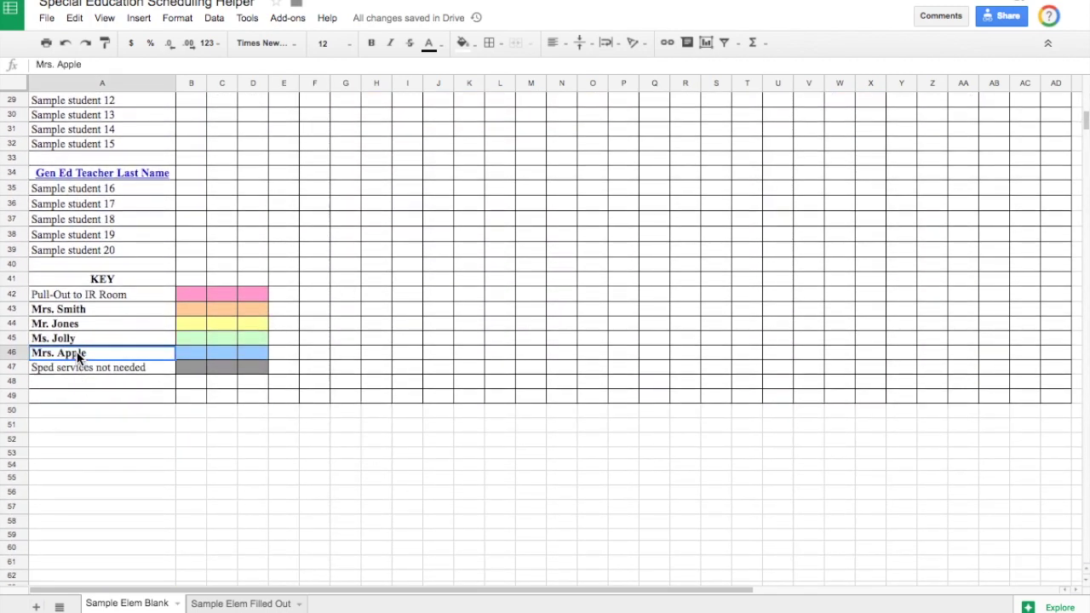
pyautogui.click(135, 19)
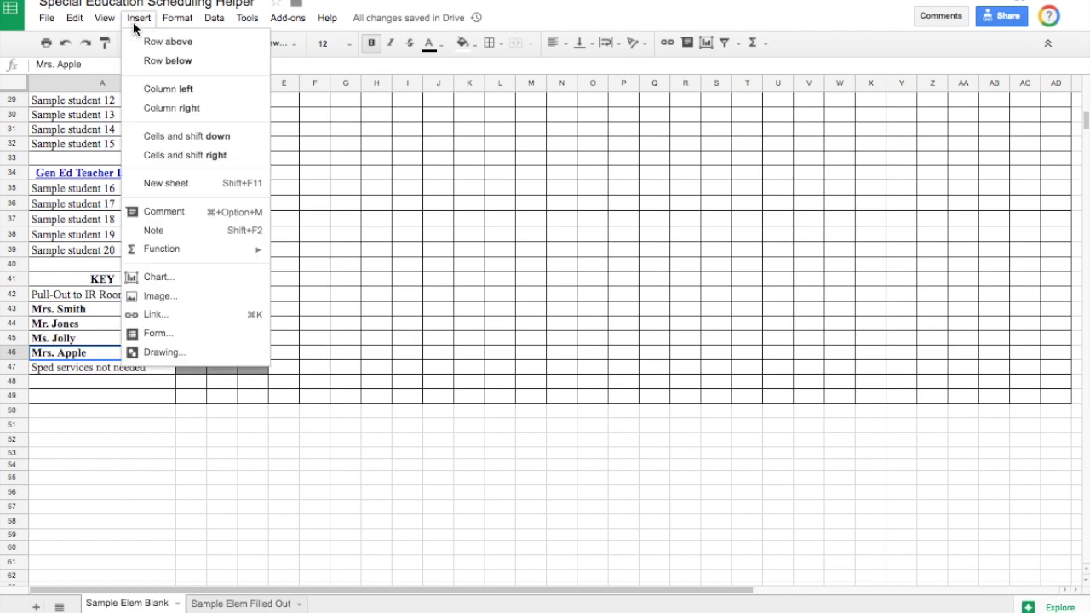
pyautogui.click(143, 63)
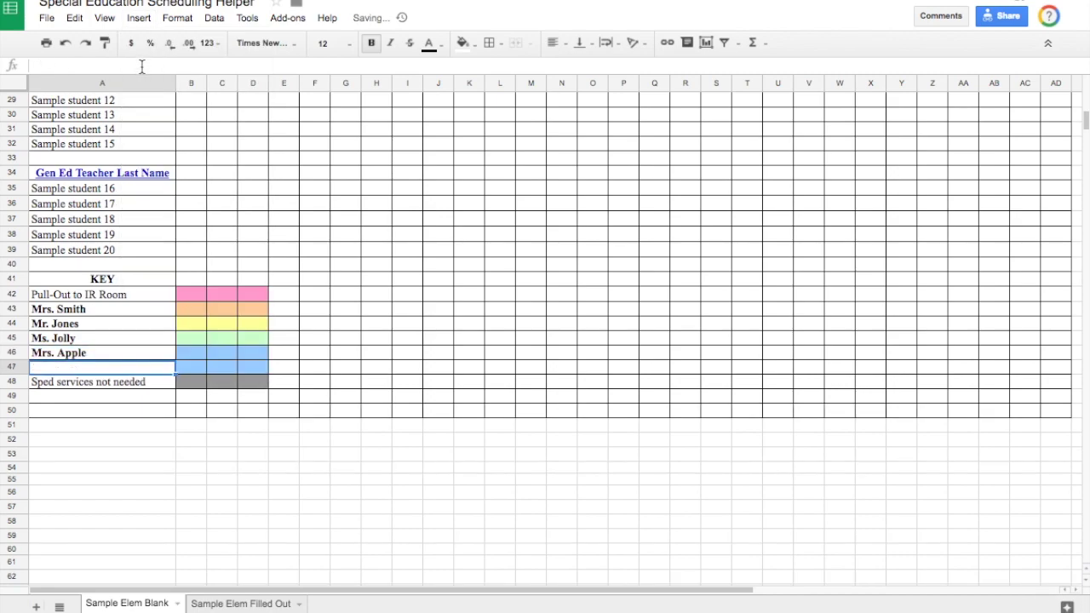
pyautogui.write('Mrs. Chals')
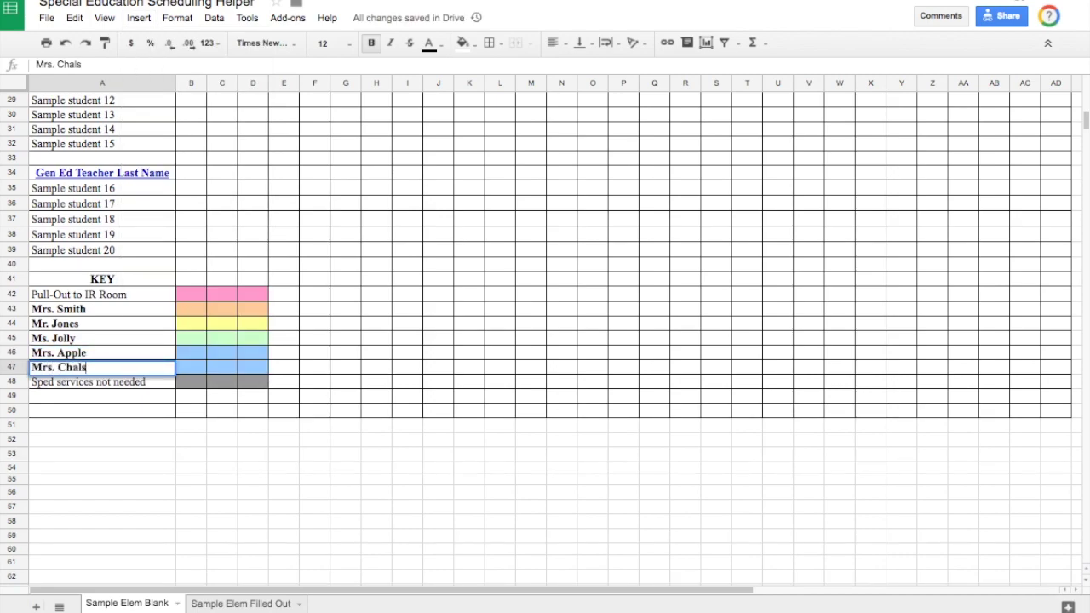
pyautogui.press('BackSpace')
pyautogui.write('k')
pyautogui.click(414, 397)
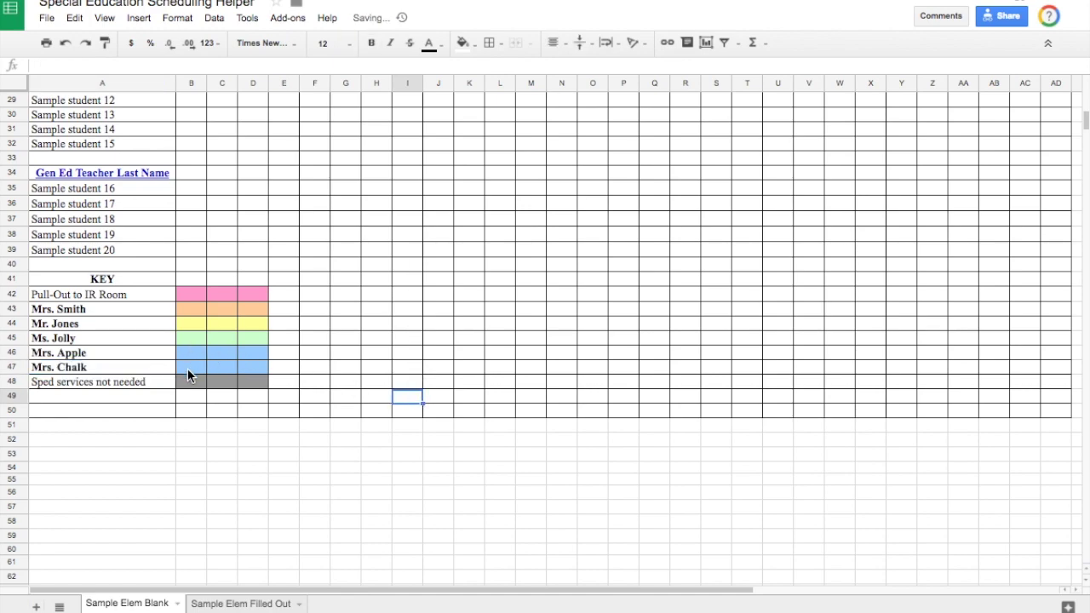
# Step: Fill the new key row's colour cells B47:D47 with purple
pyautogui.click(189, 369)
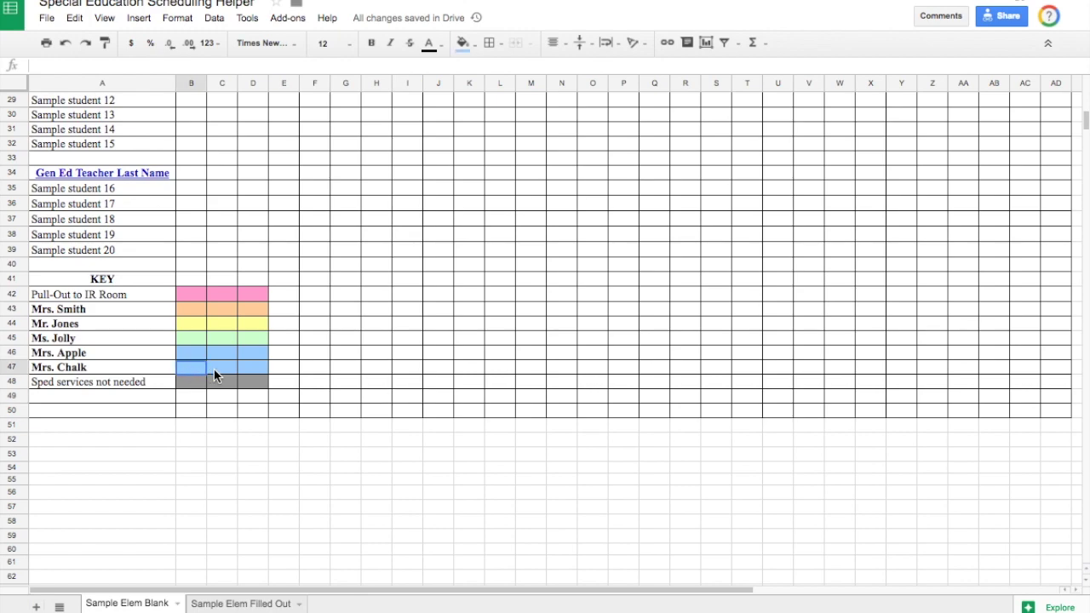
pyautogui.moveTo(210, 370); pyautogui.dragTo(252, 370)
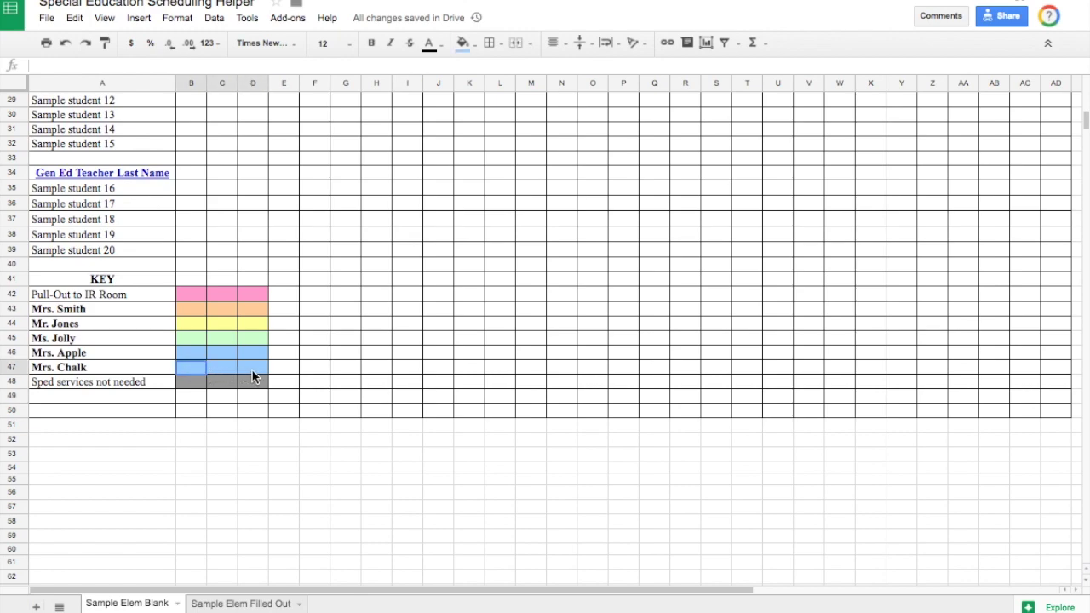
pyautogui.click(464, 43)
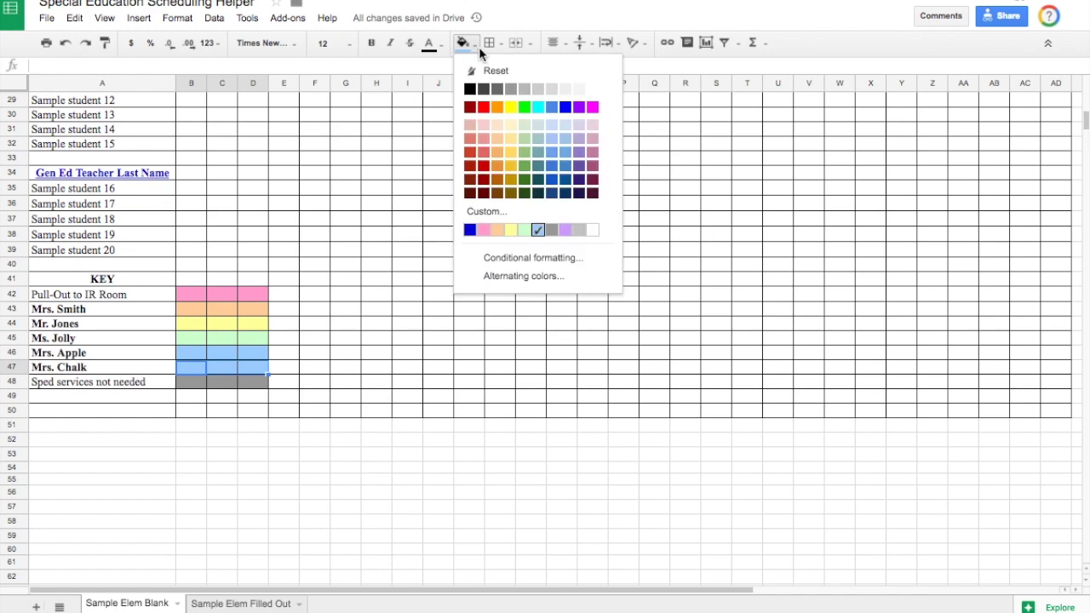
pyautogui.click(578, 153)
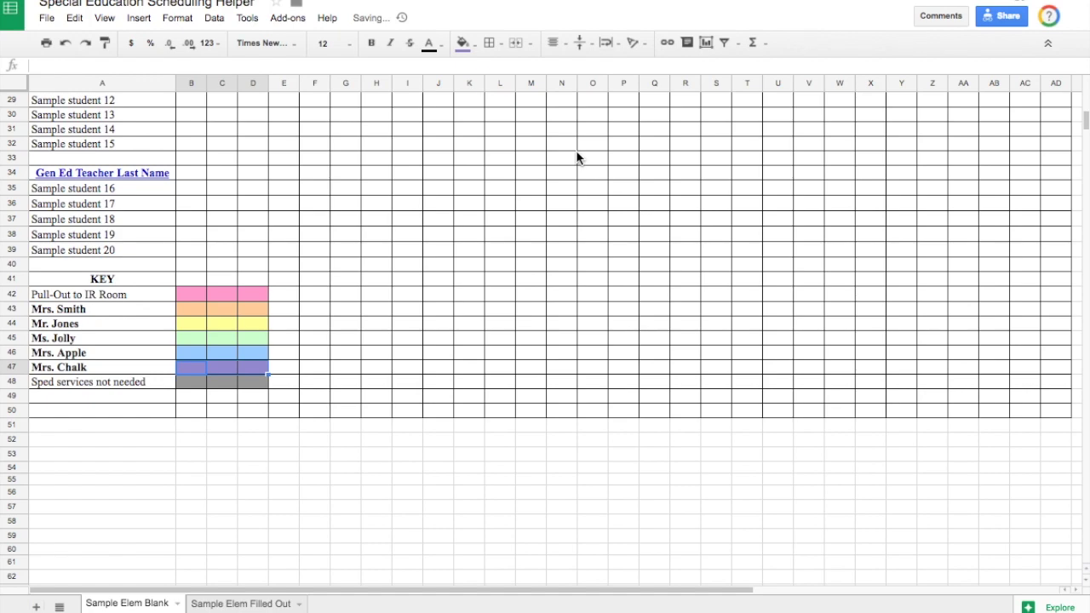
pyautogui.click(487, 220)
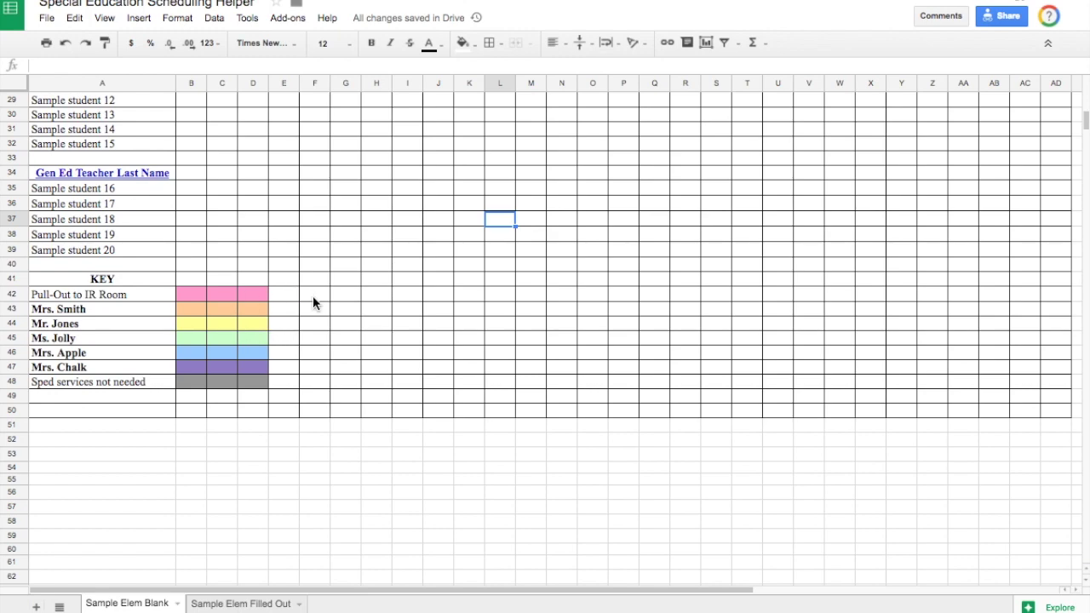
# Step: Try mixing a custom teal fill colour, #2d9ab1, and cancel it
pyautogui.click(476, 44)
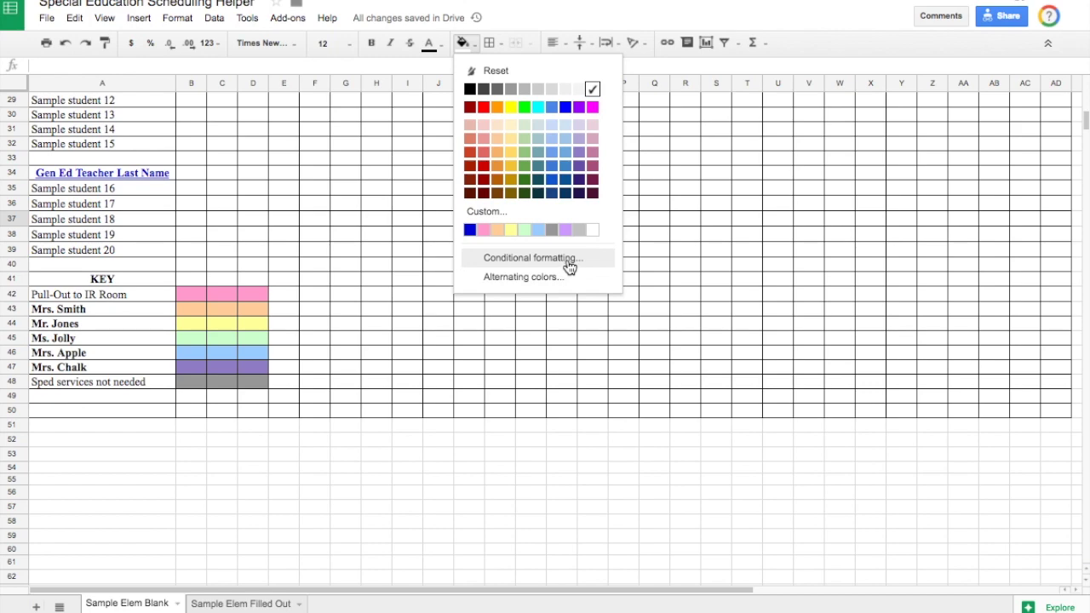
pyautogui.click(488, 212)
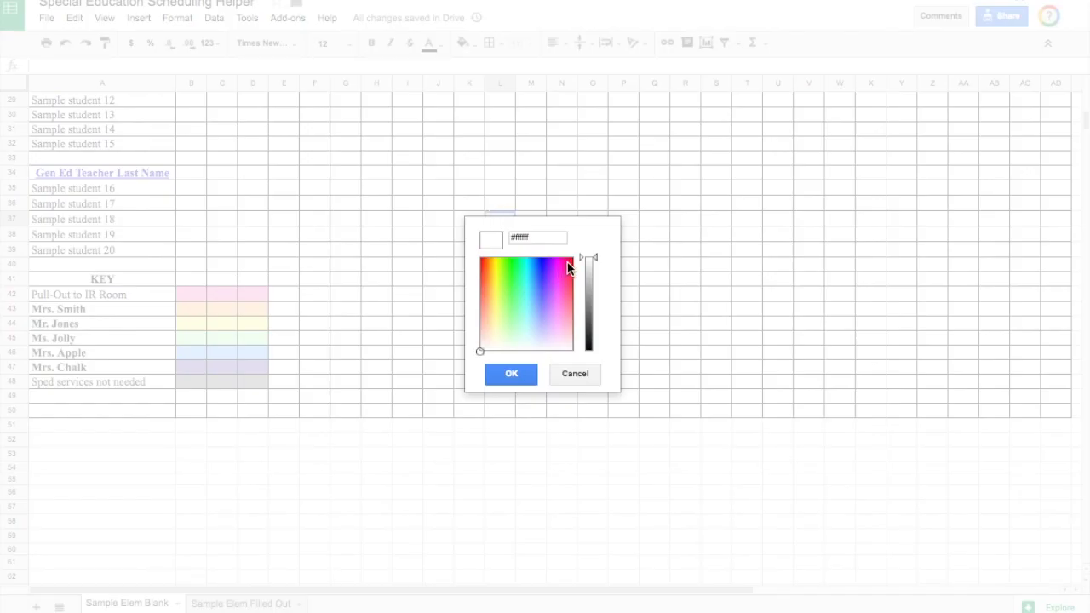
pyautogui.click(555, 266)
pyautogui.moveTo(598, 256)
pyautogui.mouseDown()
pyautogui.moveTo(594, 300)
pyautogui.moveTo(594, 251)
pyautogui.moveTo(593, 269)
pyautogui.mouseUp()
pyautogui.click(529, 280)
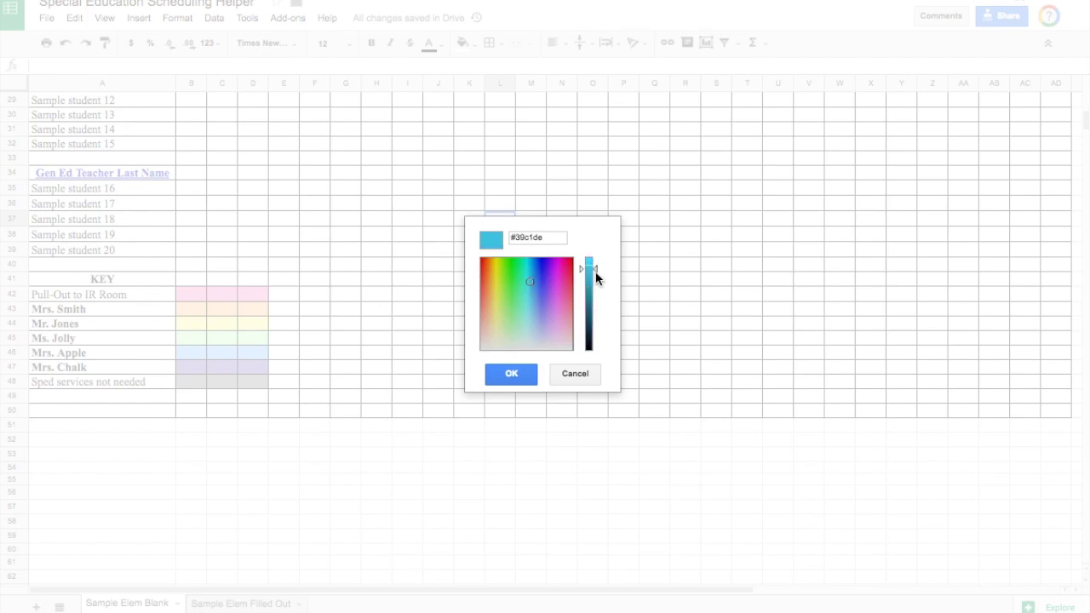
pyautogui.moveTo(597, 268); pyautogui.dragTo(597, 284)
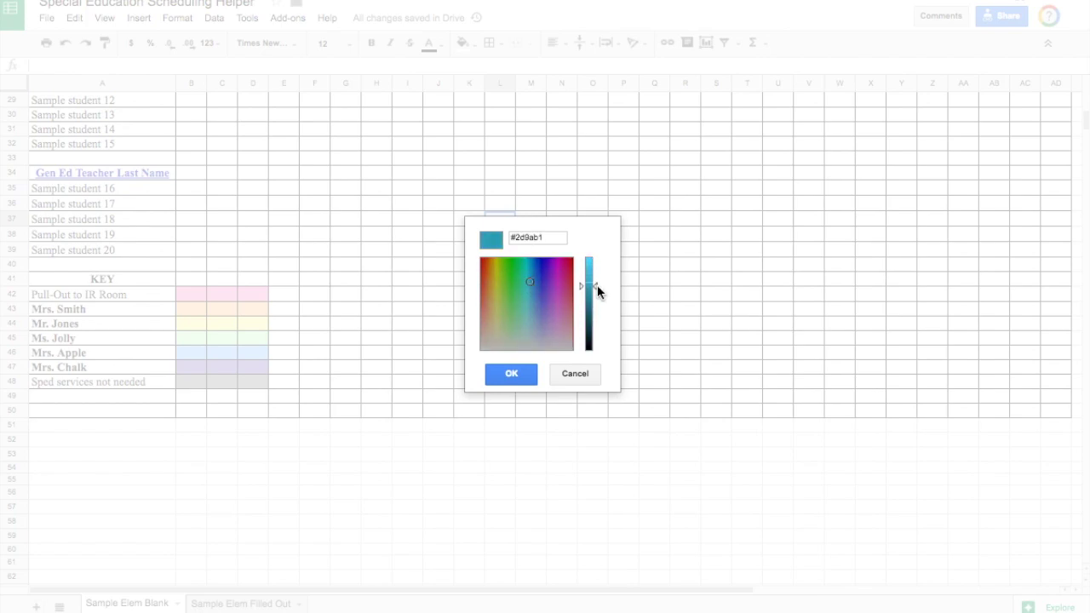
pyautogui.click(570, 375)
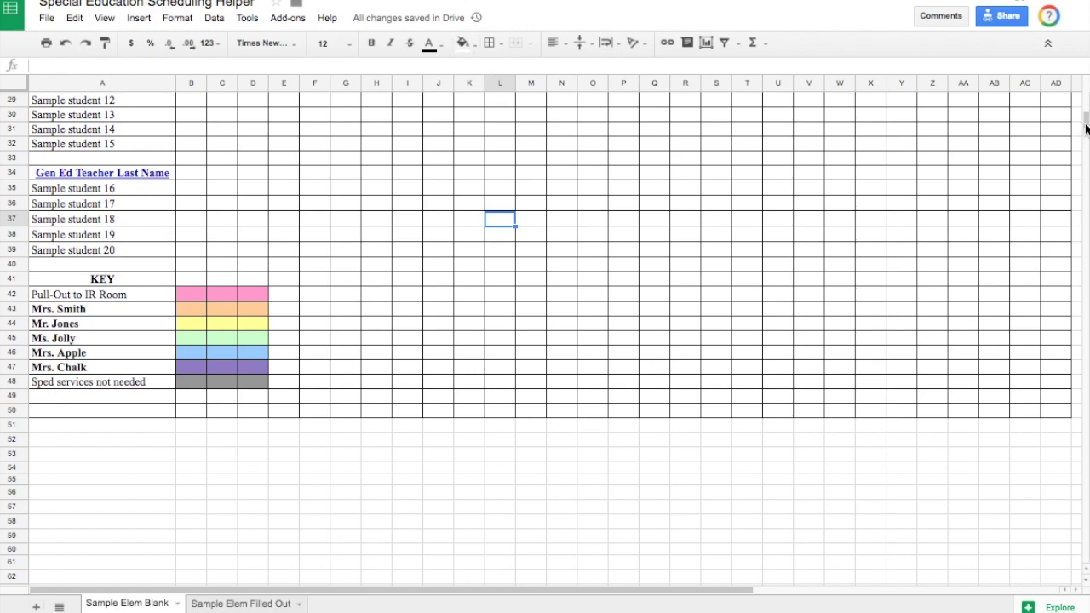
# Step: Duplicate the Sample Elem Blank sheet
pyautogui.scroll(2, 1085, 127)
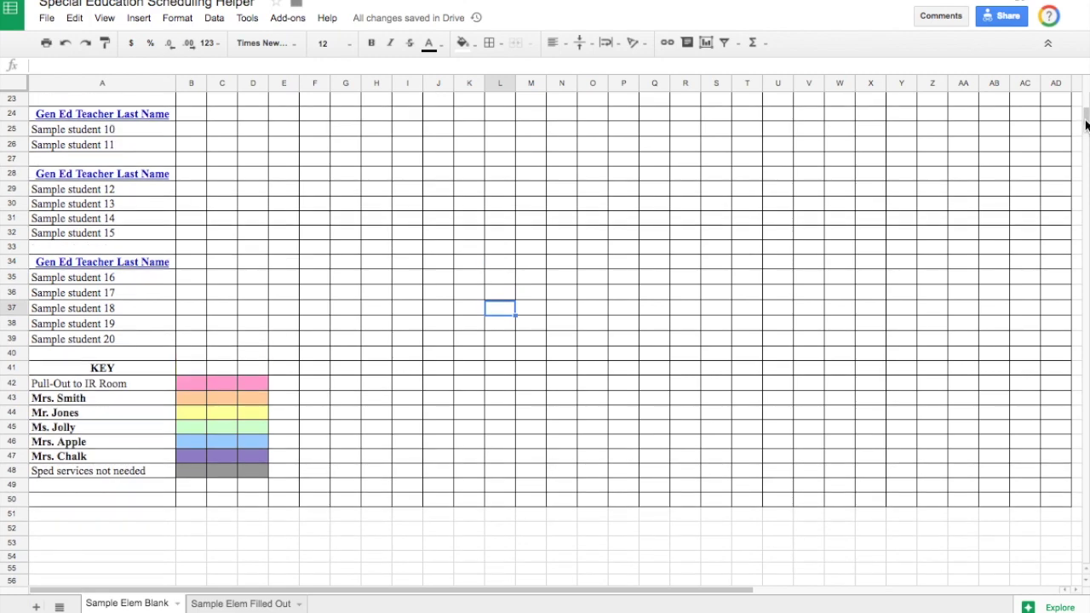
pyautogui.moveTo(1085, 126); pyautogui.dragTo(1086, 103)
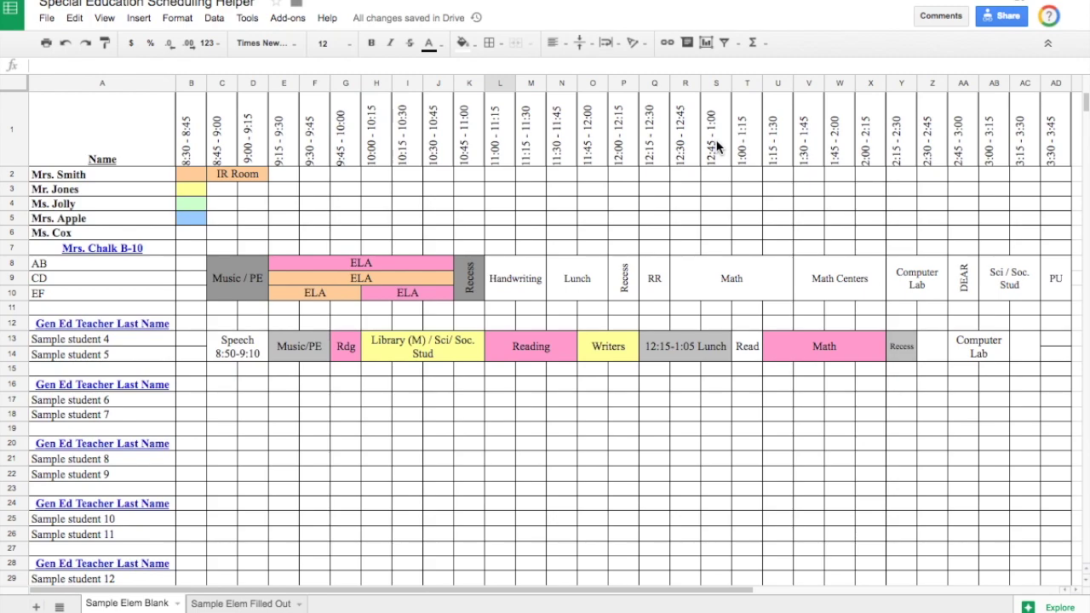
pyautogui.click(177, 604)
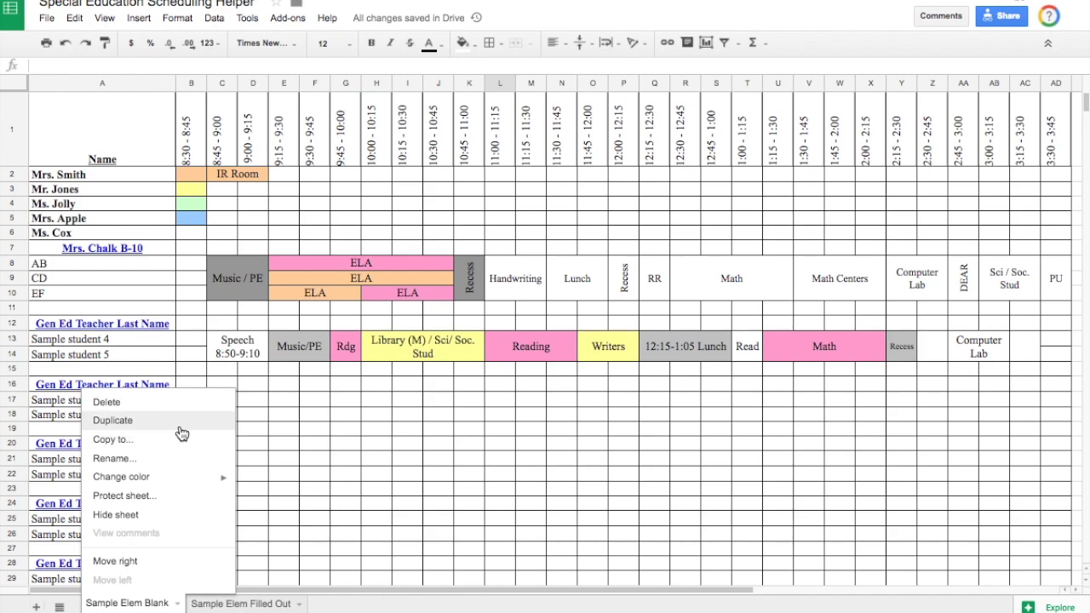
pyautogui.click(126, 423)
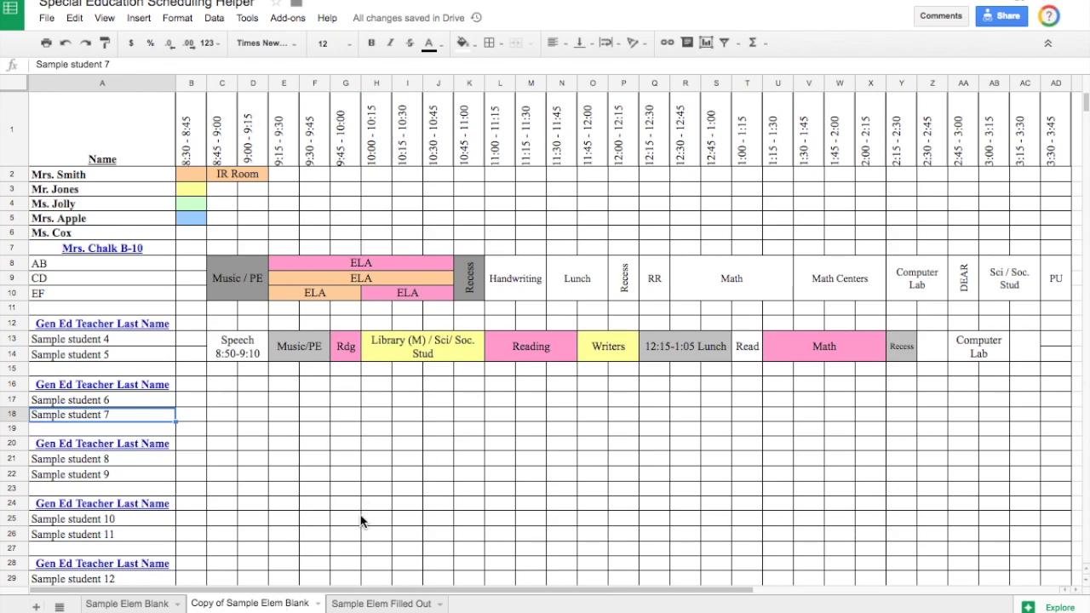
# Step: On the copied sheet, delete the time-slot columns I to AD, from 10:15 - 10:30 through 3:30 - 3:45
pyautogui.moveTo(430, 590); pyautogui.dragTo(511, 591)
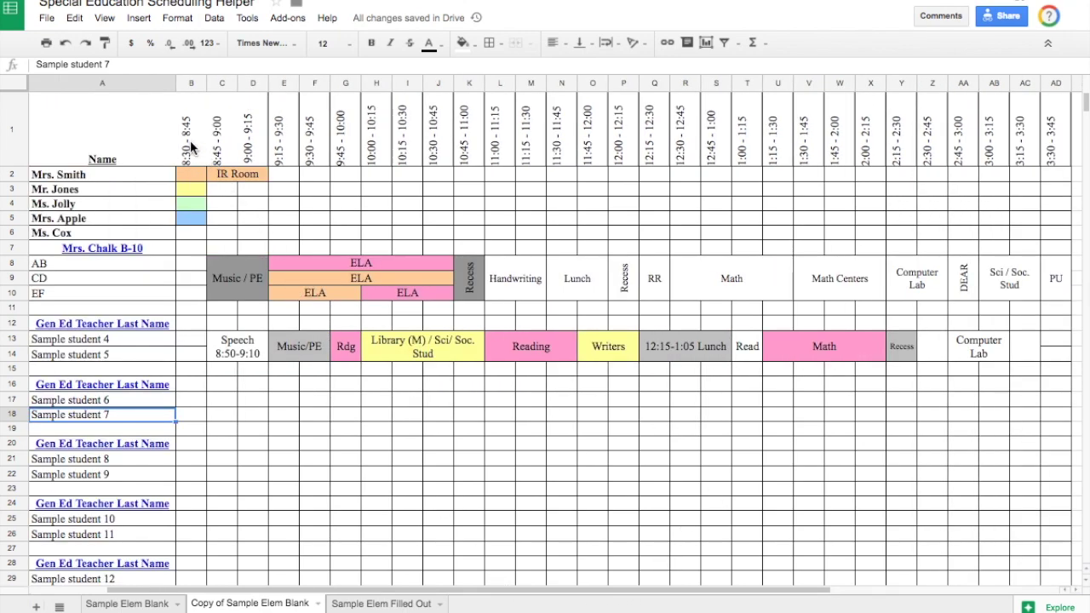
pyautogui.click(190, 141)
pyautogui.click(221, 143)
pyautogui.click(247, 146)
pyautogui.click(282, 147)
pyautogui.click(313, 149)
pyautogui.click(351, 149)
pyautogui.click(375, 145)
pyautogui.click(416, 120)
pyautogui.moveTo(415, 115); pyautogui.dragTo(920, 124)
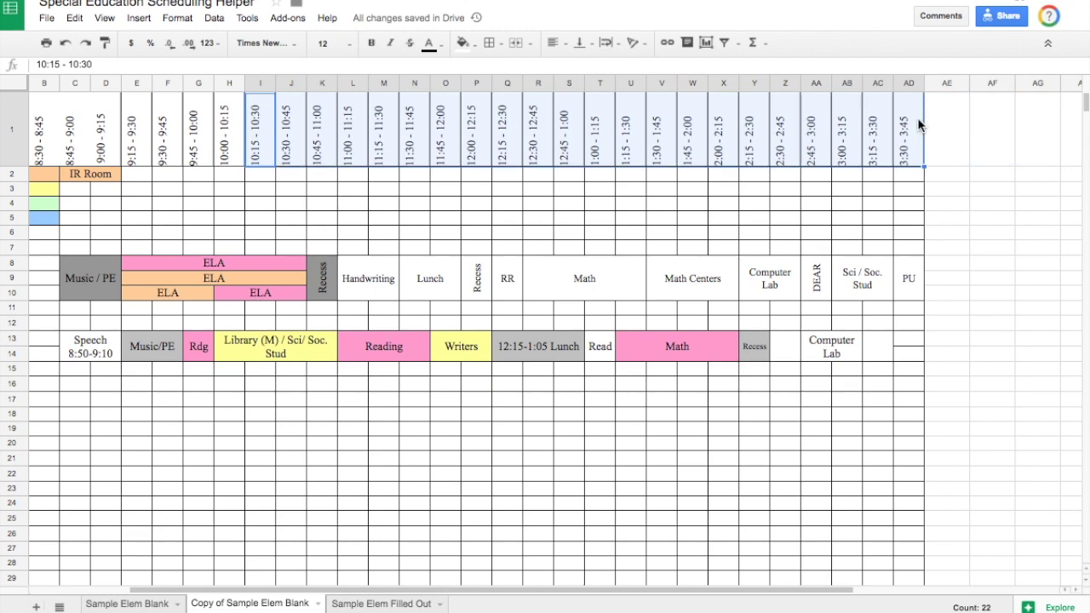
pyautogui.click(74, 18)
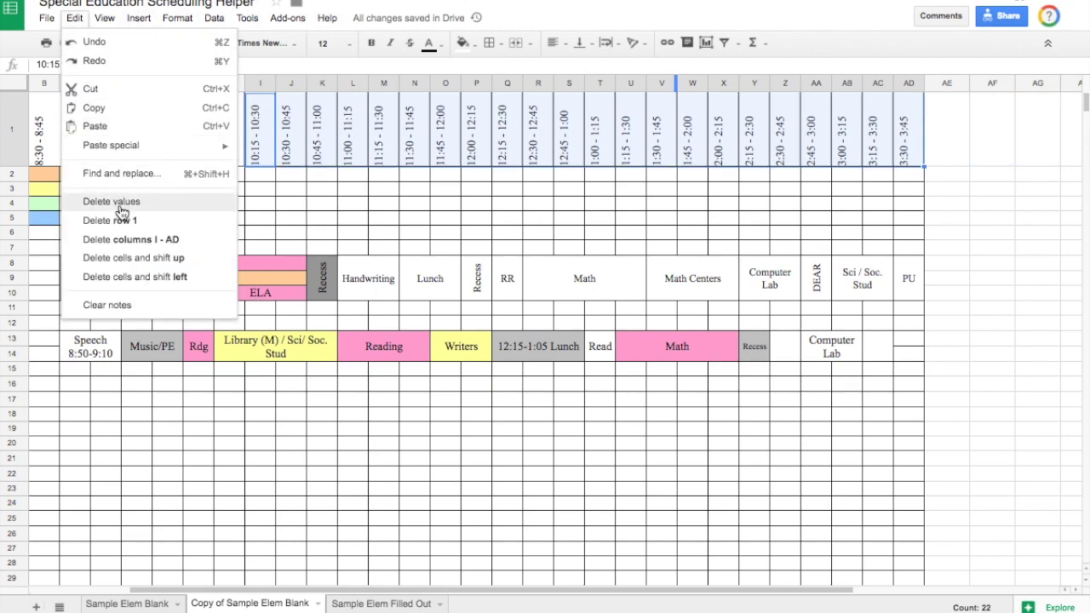
pyautogui.click(120, 239)
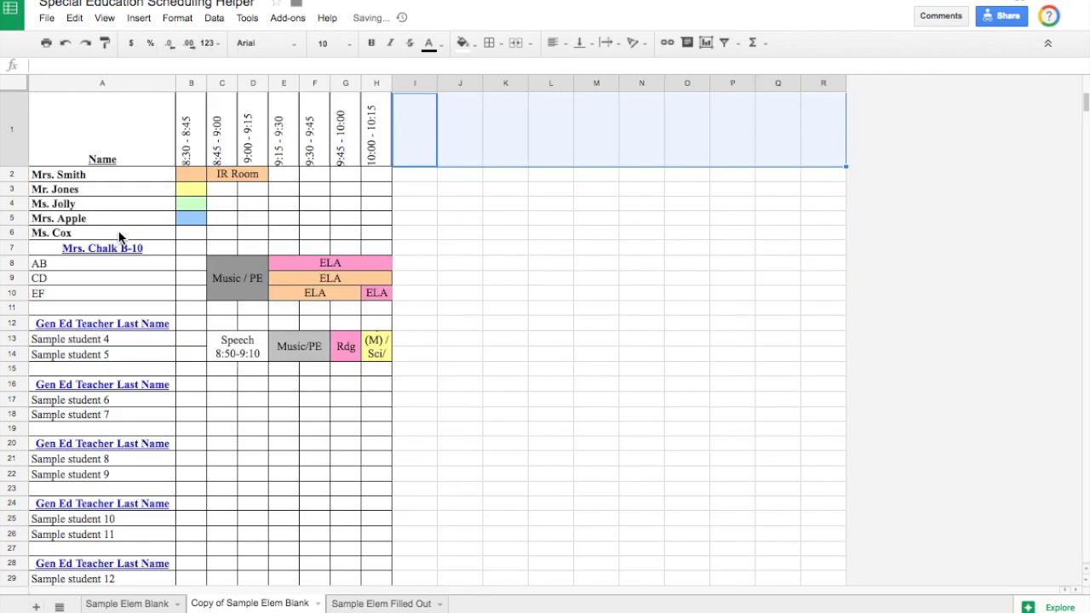
# Step: Widen columns B, C and D and replace their time headers in row 1 with Hour 1, Hour 2 and Hour 3
pyautogui.moveTo(208, 91); pyautogui.dragTo(671, 82)
pyautogui.click(259, 135)
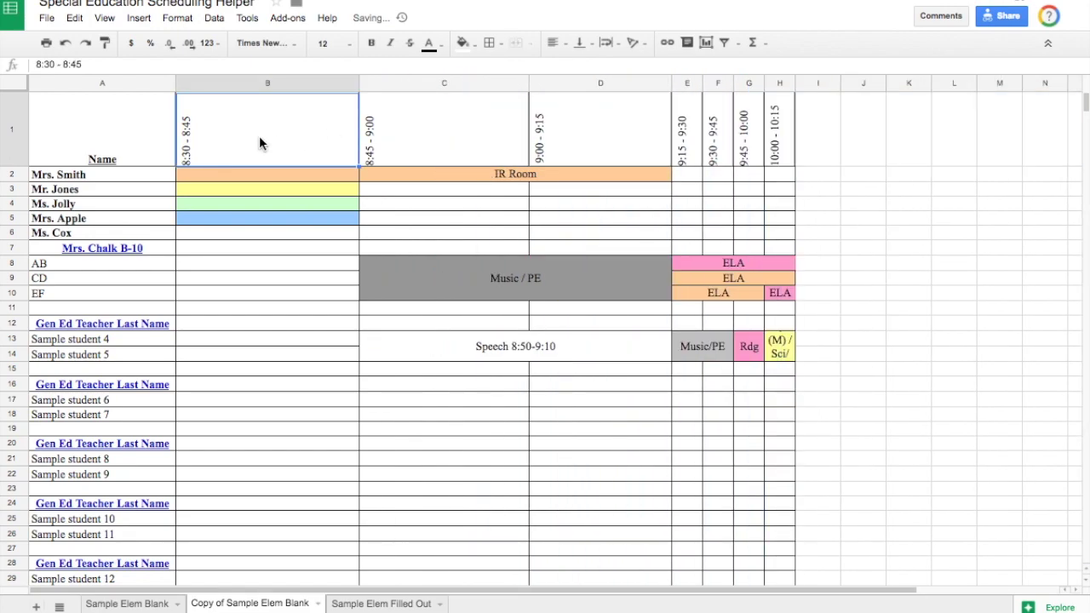
pyautogui.write('Hour 1')
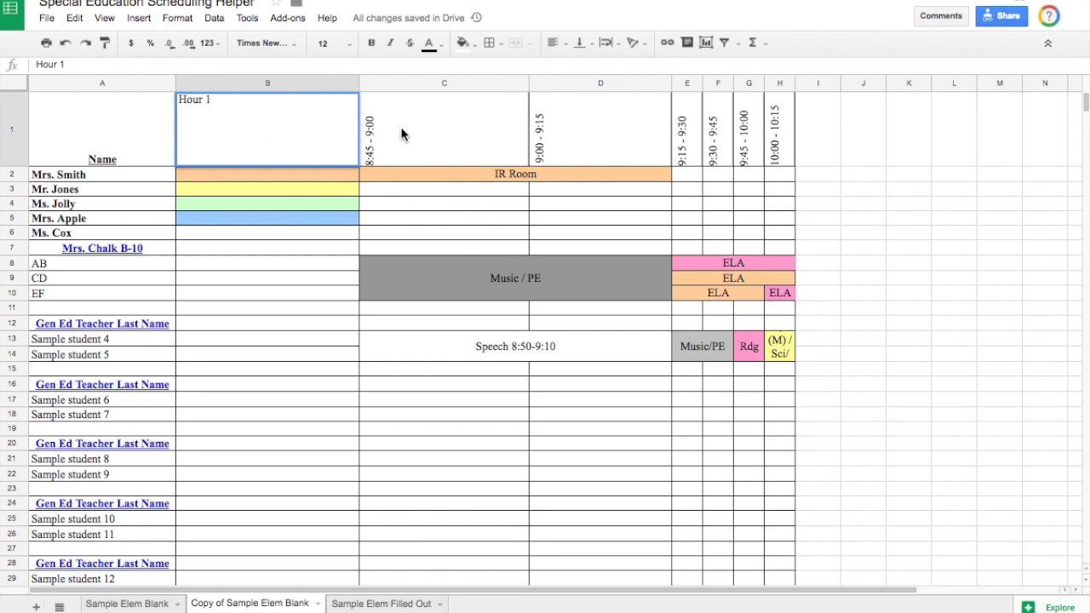
pyautogui.click(402, 134)
pyautogui.write('Hour 2')
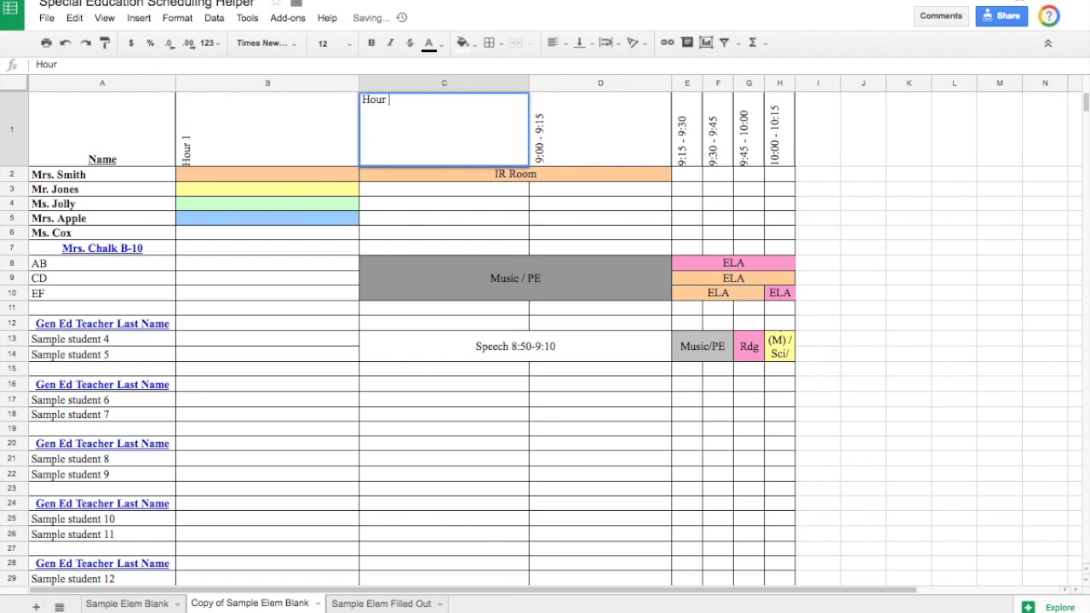
pyautogui.click(603, 123)
pyautogui.write('Ho')
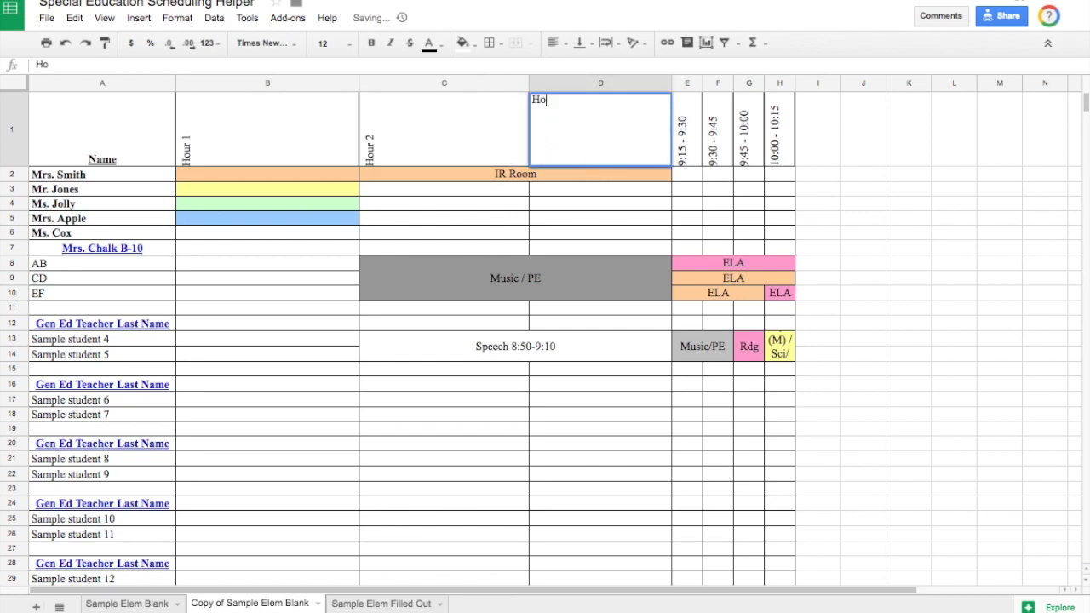
pyautogui.write('ur 3')
pyautogui.click(623, 233)
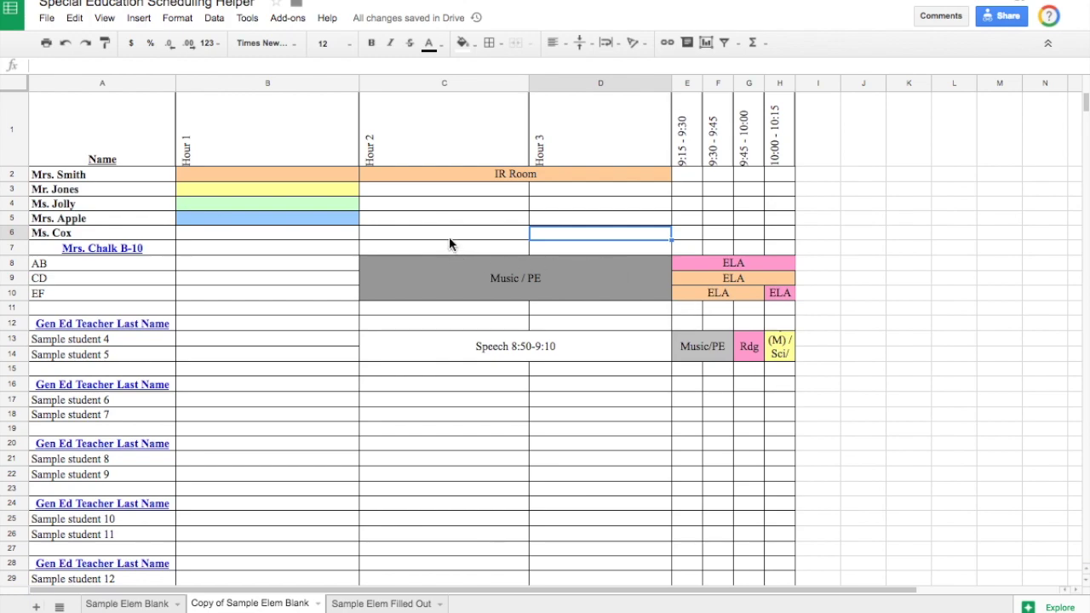
# Step: Reset the fill colour of the schedule range B2:H18
pyautogui.moveTo(449, 237); pyautogui.dragTo(709, 351)
pyautogui.moveTo(748, 416); pyautogui.dragTo(338, 180)
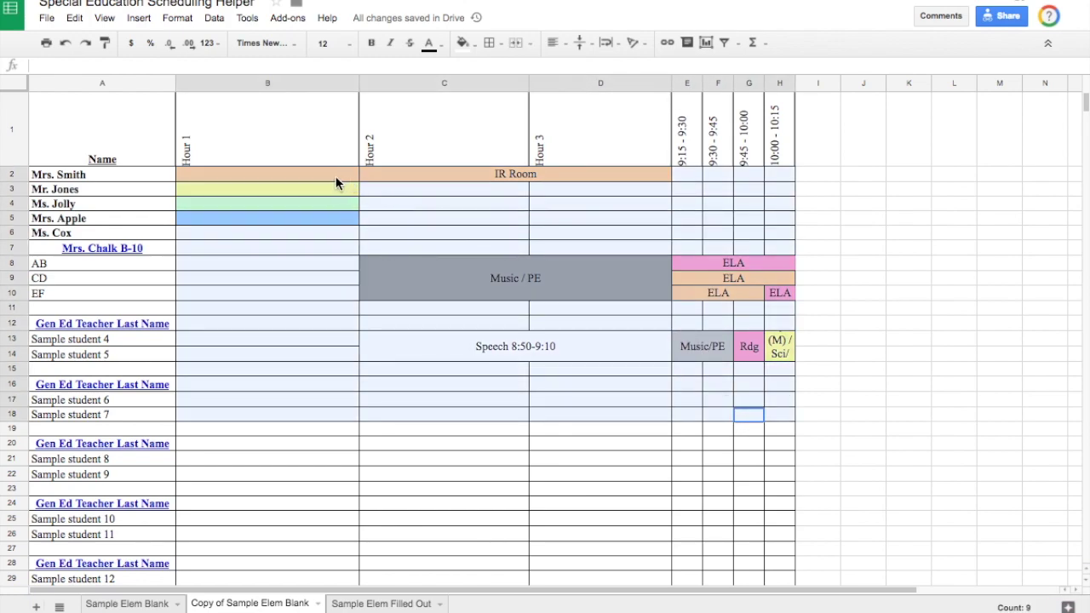
pyautogui.click(473, 45)
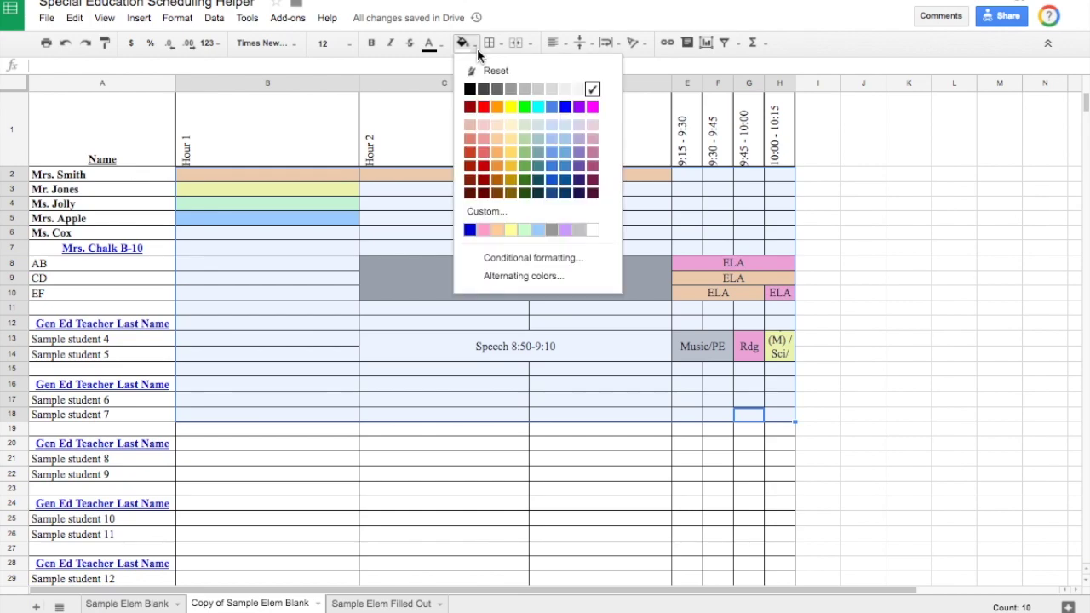
pyautogui.click(479, 68)
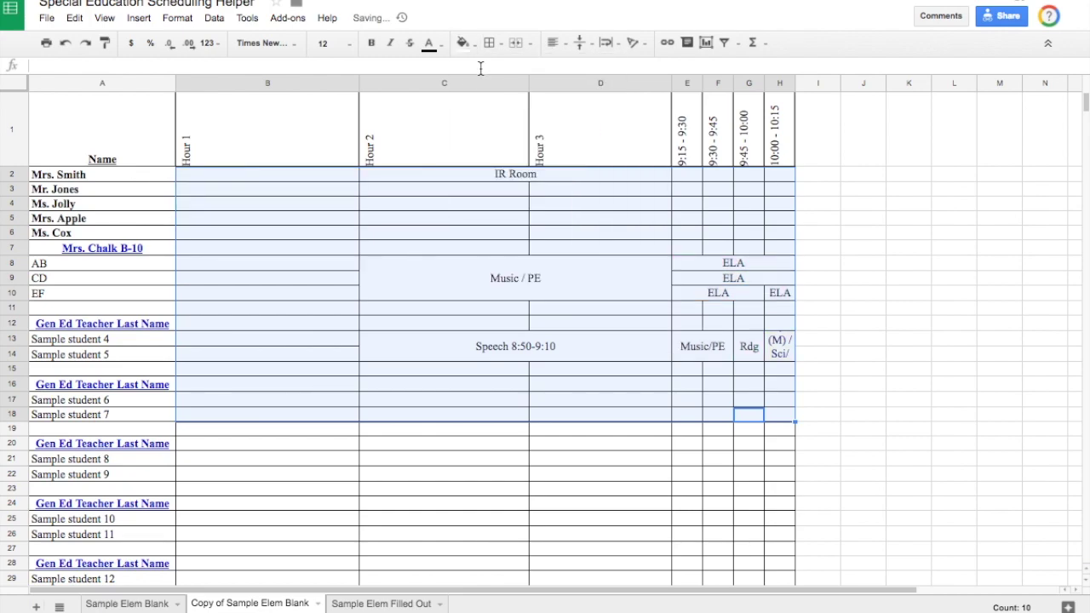
# Step: Merge all of B2:H18, keeping only its first value, and unmerge it to remove the old class blocks
pyautogui.click(530, 43)
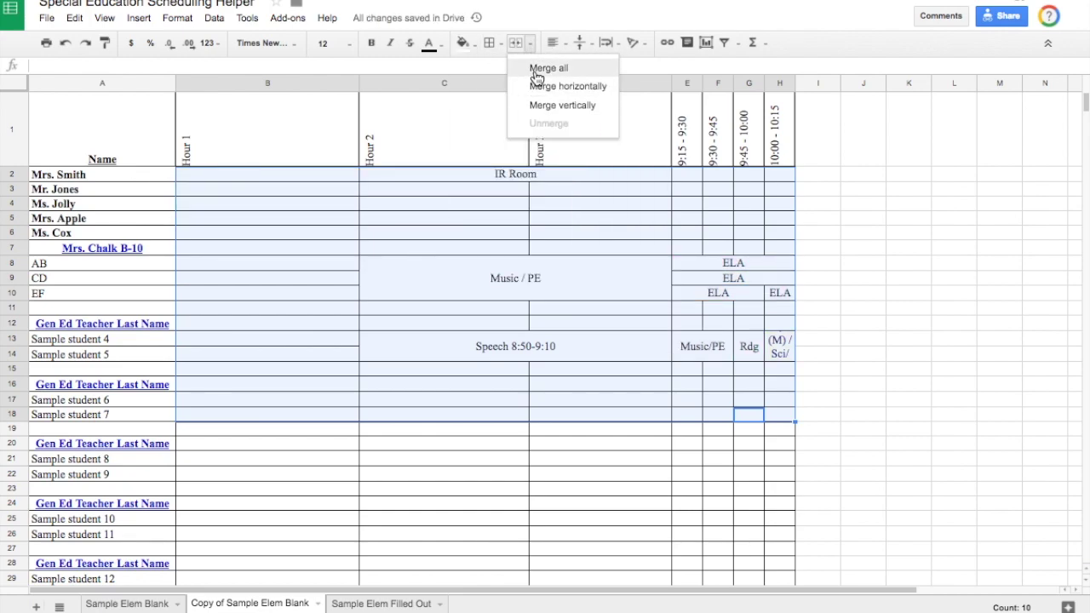
pyautogui.click(536, 71)
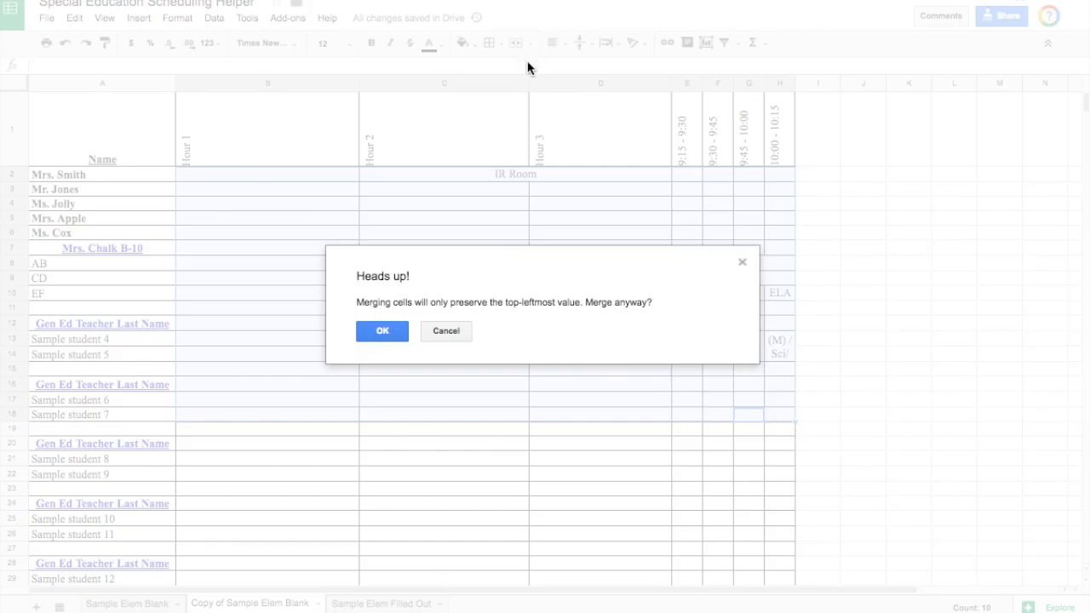
pyautogui.click(383, 333)
pyautogui.click(531, 43)
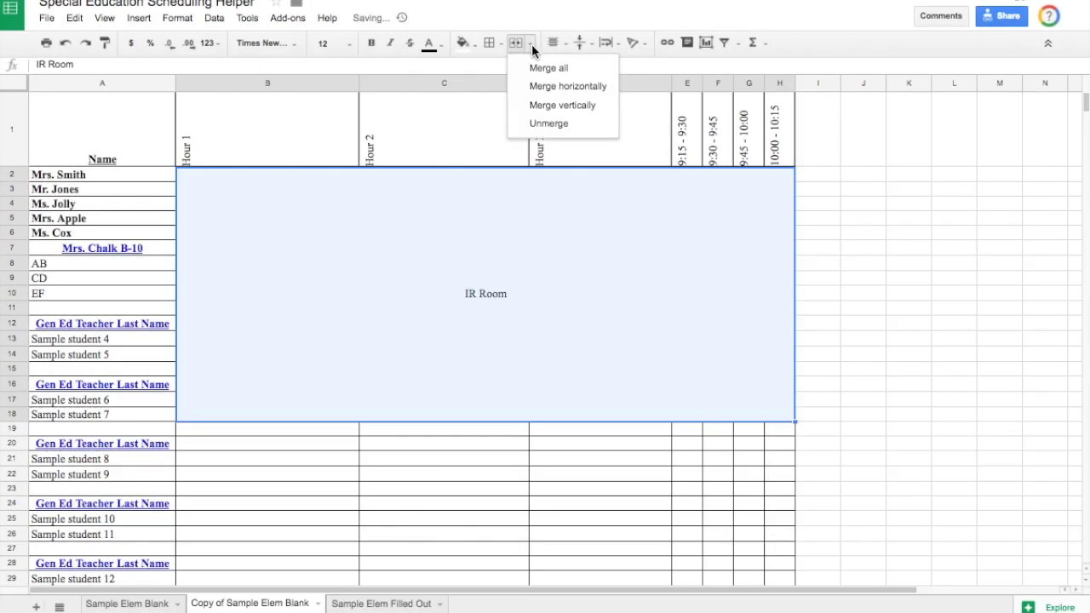
pyautogui.click(540, 122)
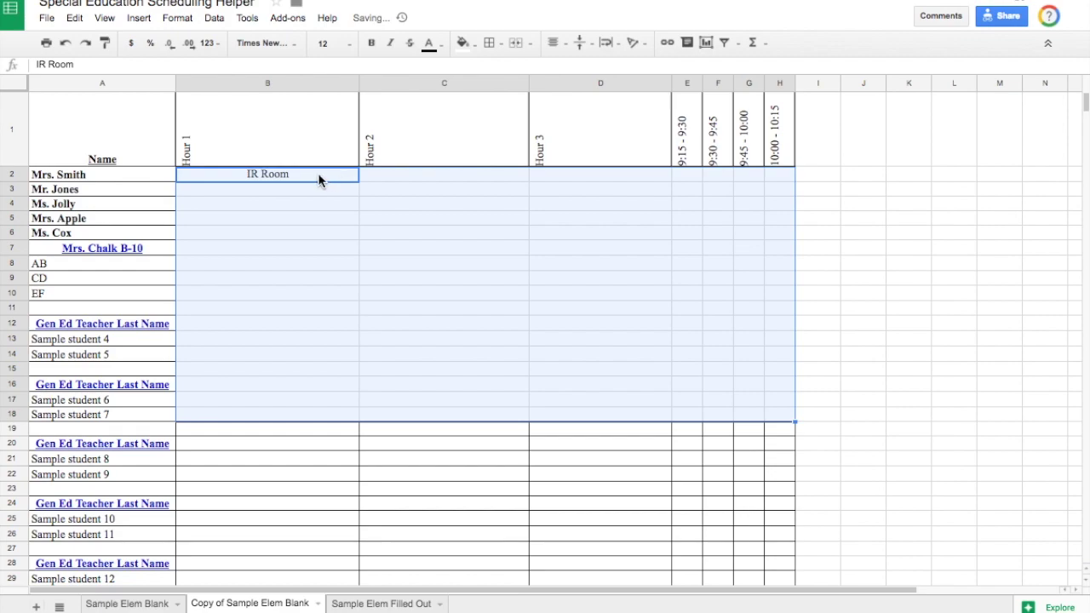
# Step: Apply all borders to B2:H18 and delete the IR Room text from B2
pyautogui.click(487, 45)
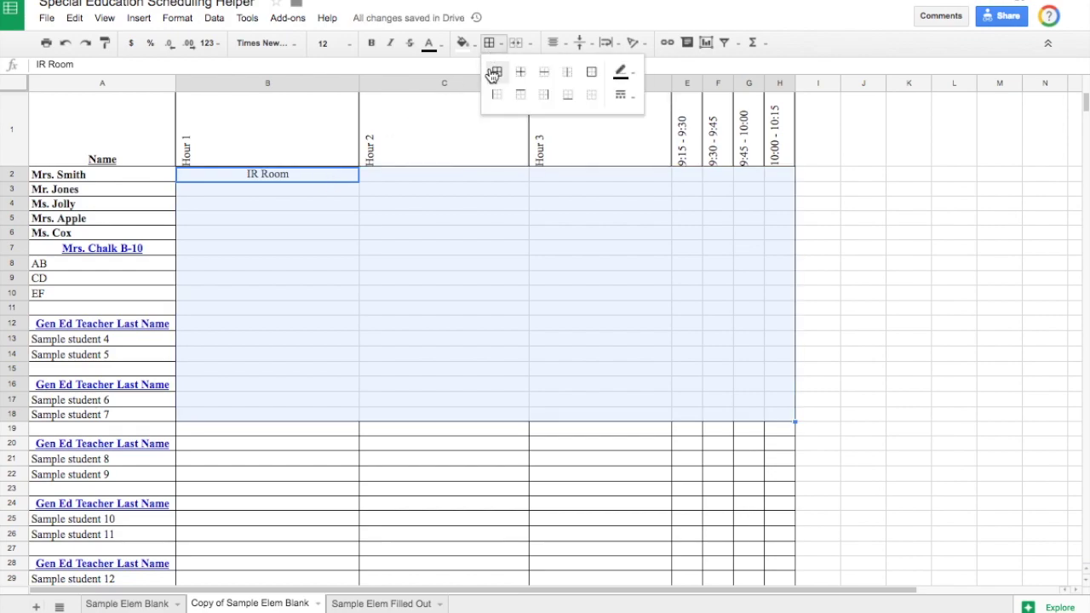
pyautogui.click(497, 71)
pyautogui.click(299, 171)
pyautogui.press('Delete')
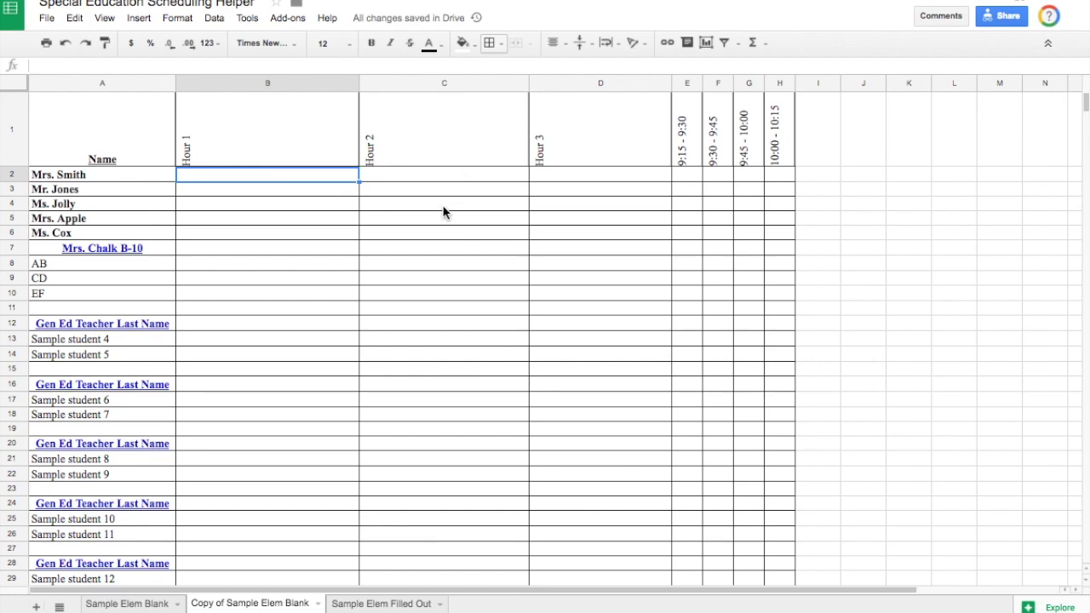
# Step: Insert the subject ELA before B-10 in the teacher heading in A7
pyautogui.click(229, 263)
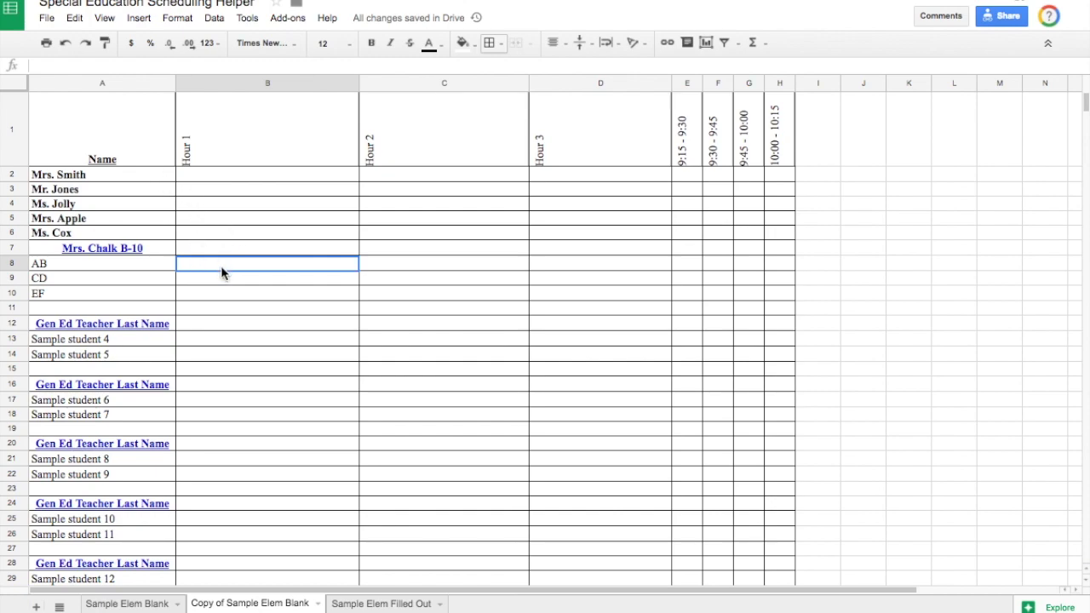
pyautogui.moveTo(221, 271); pyautogui.dragTo(222, 280)
pyautogui.click(145, 248)
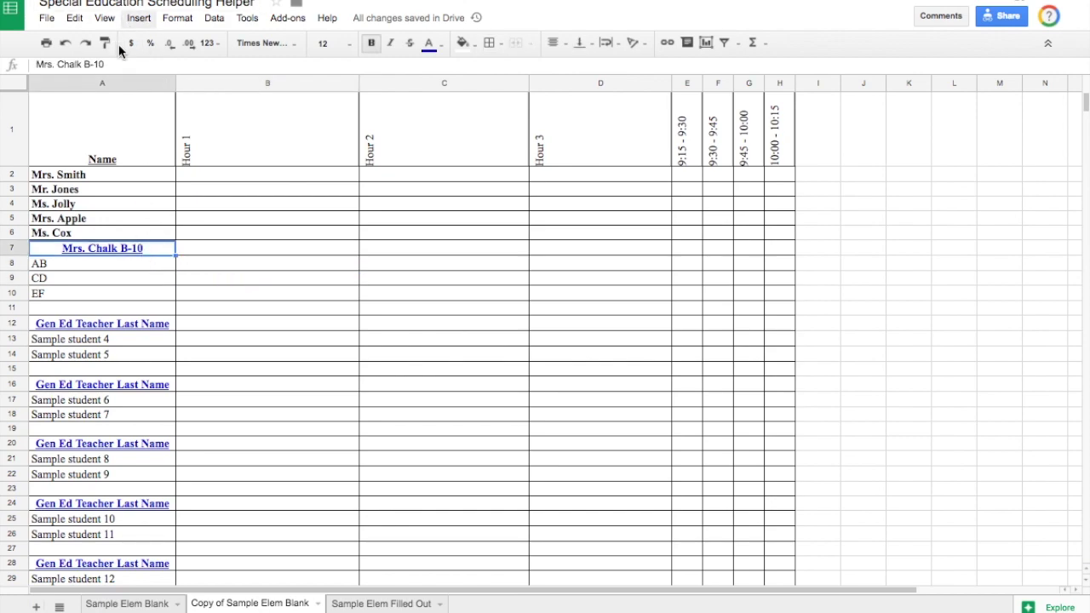
pyautogui.click(85, 65)
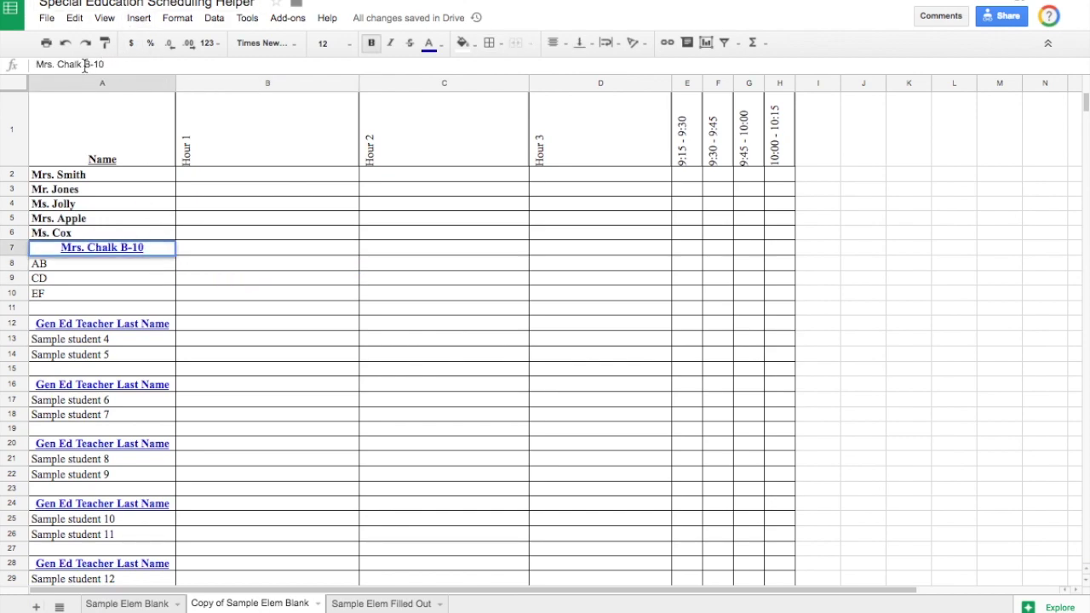
pyautogui.write('ELA')
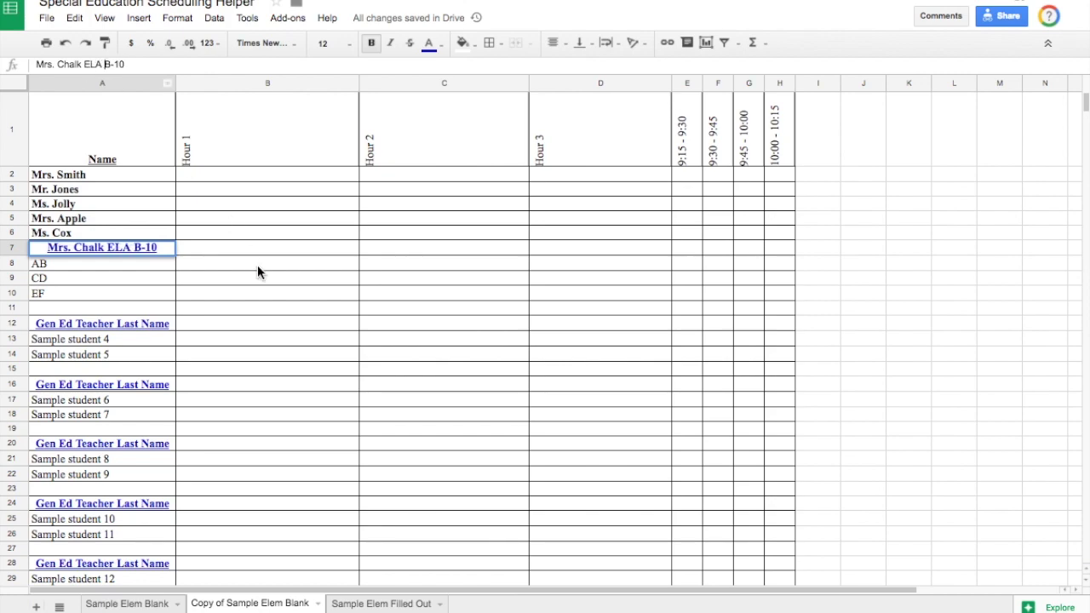
pyautogui.click(261, 295)
# Step: Copy the orange key format from B43 onto the Hour 1 cells B8:B10 of students AB, CD and EF
pyautogui.click(150, 264)
pyautogui.click(190, 265)
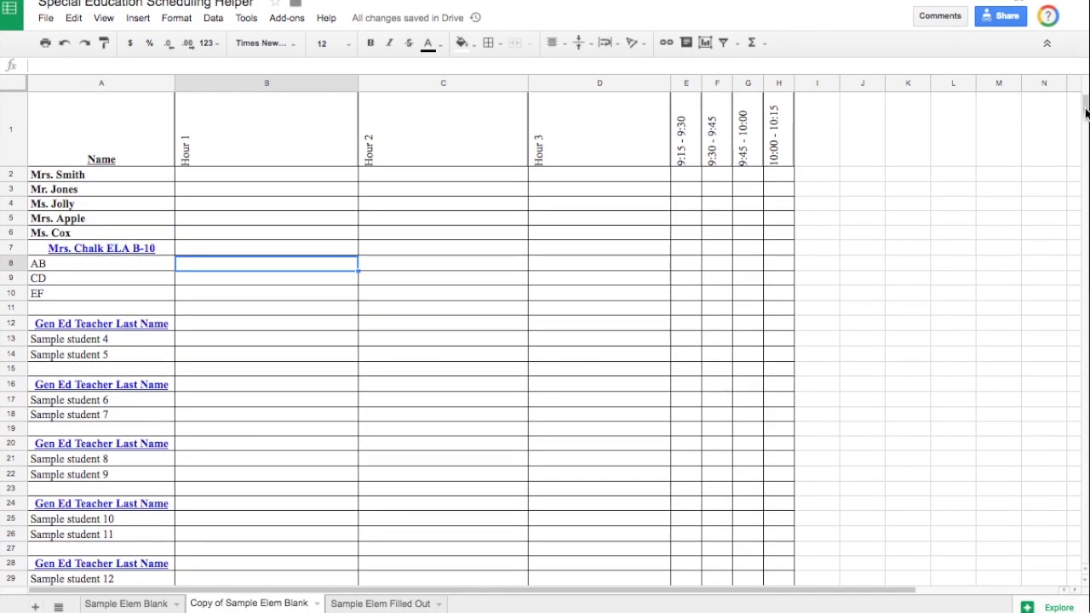
pyautogui.moveTo(1086, 111); pyautogui.dragTo(1085, 135)
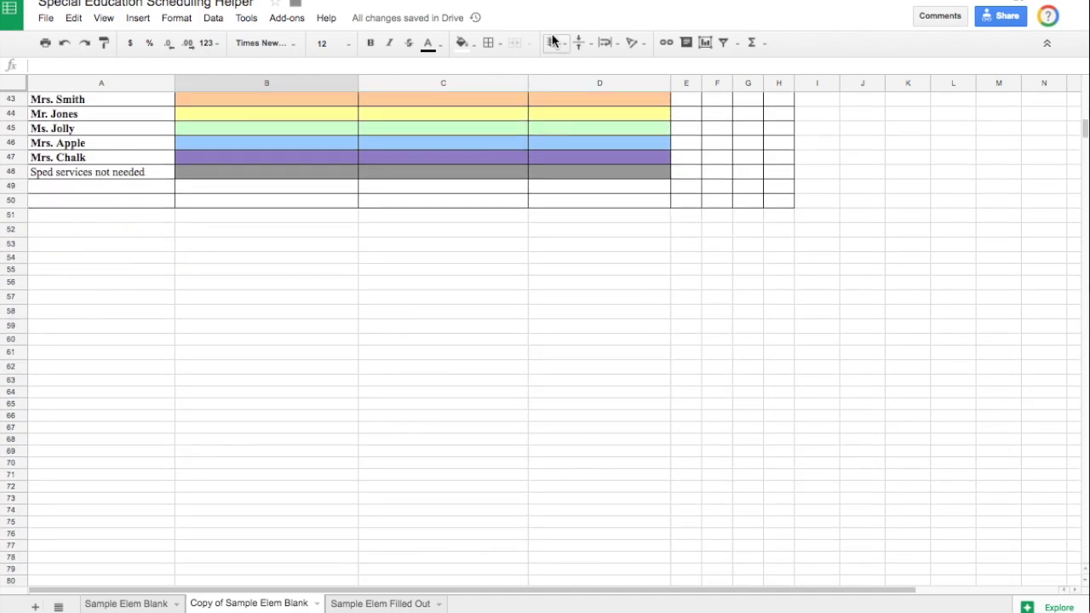
pyautogui.click(337, 99)
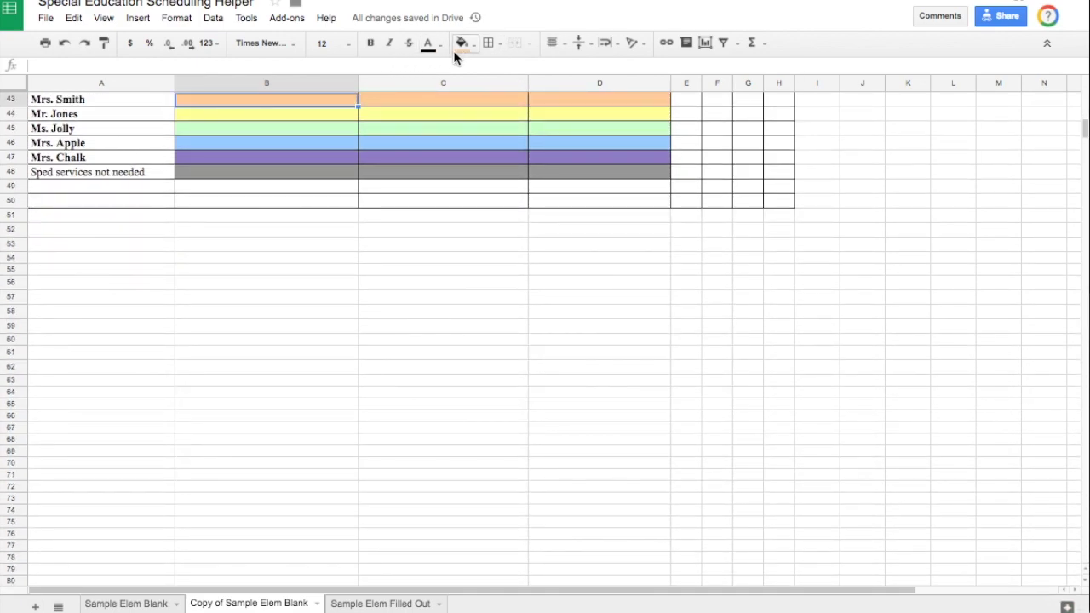
pyautogui.click(107, 44)
pyautogui.moveTo(1087, 128); pyautogui.dragTo(1086, 101)
pyautogui.moveTo(214, 264); pyautogui.dragTo(215, 289)
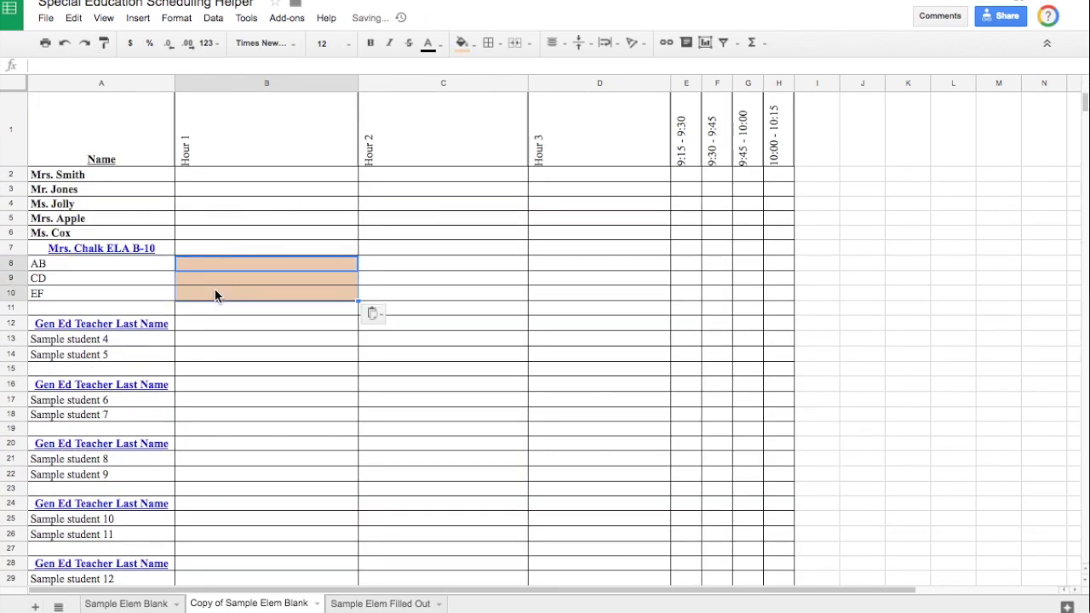
# Step: Merge the orange Hour 1 cells B8:B10 into one block and enter ELA in it
pyautogui.click(516, 44)
pyautogui.press('Return')
pyautogui.write('ELA')
pyautogui.click(511, 295)
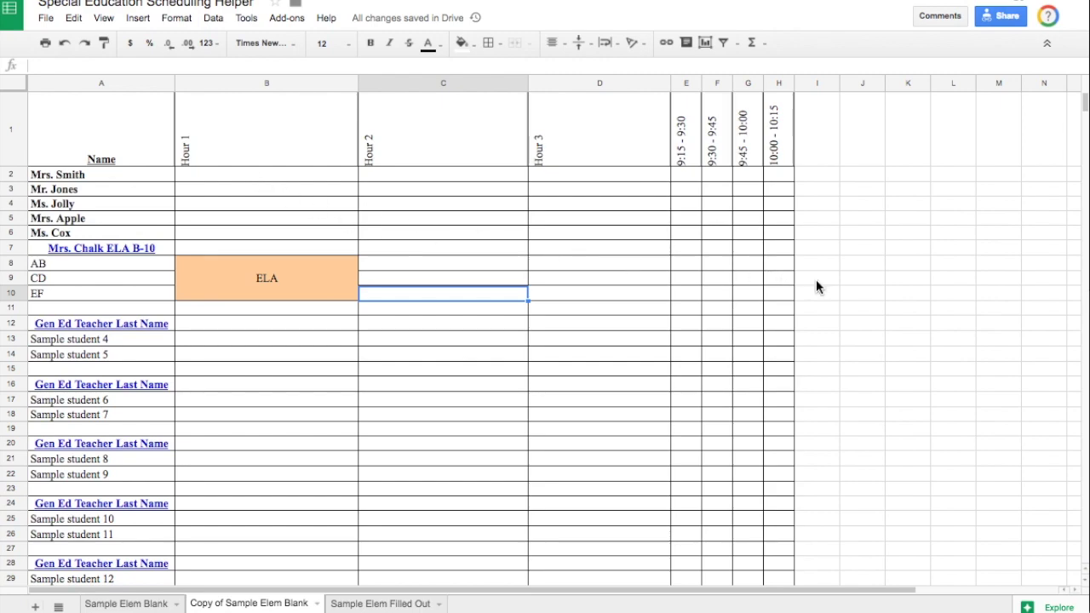
# Step: Remove the text rotation from the Hour 1 heading in B1 and centre it horizontally
pyautogui.click(325, 133)
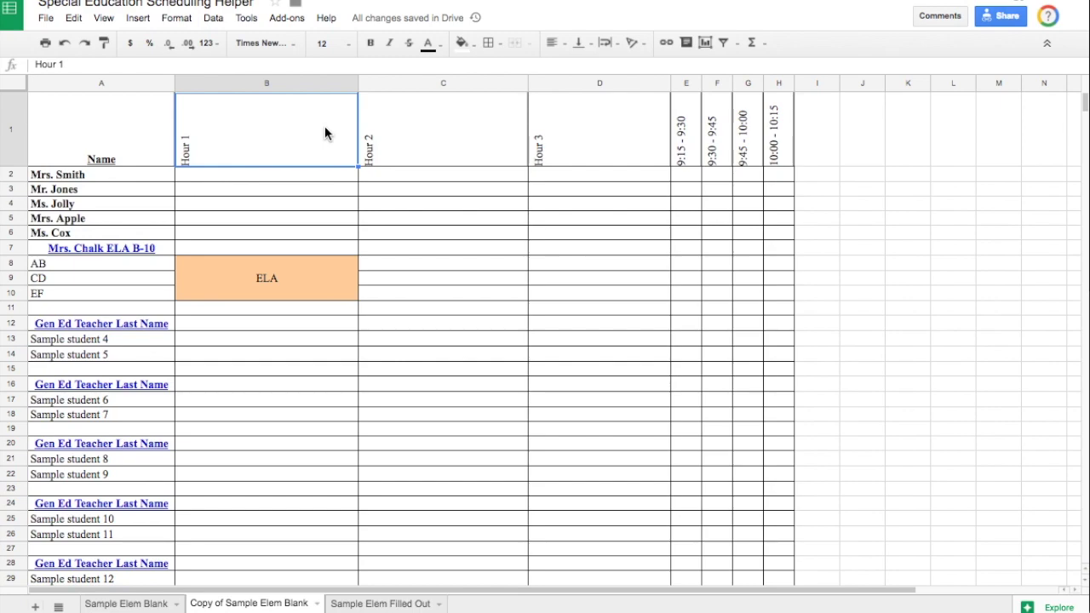
pyautogui.click(647, 53)
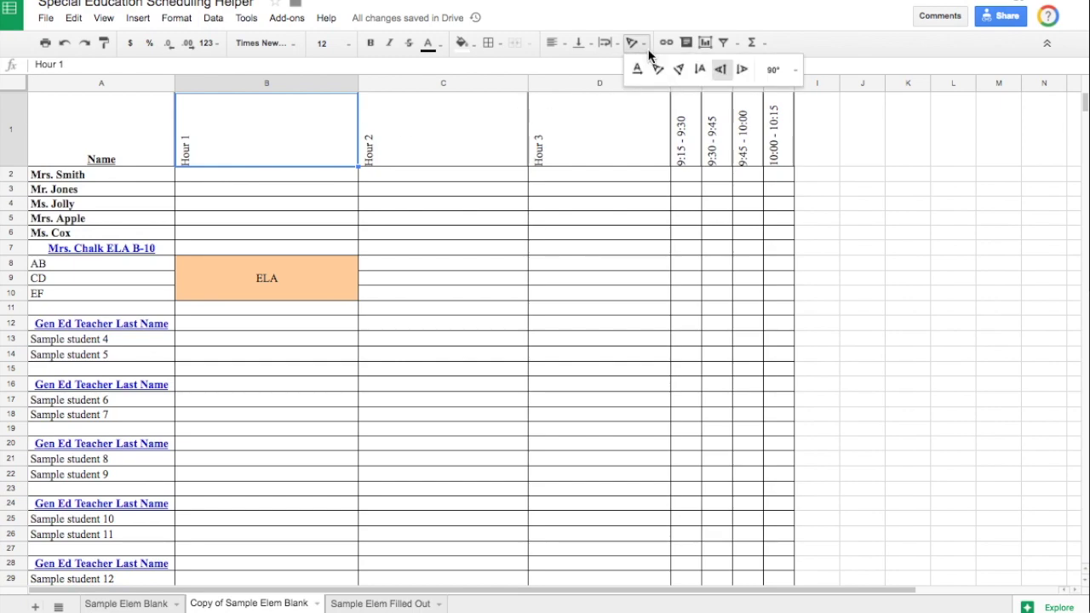
pyautogui.click(644, 75)
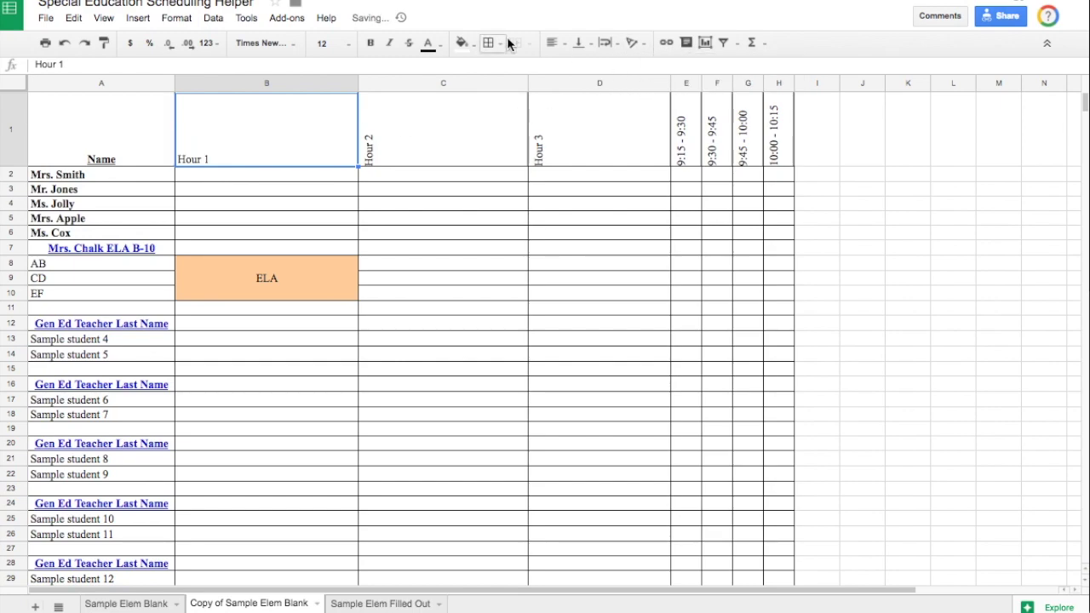
pyautogui.click(563, 44)
pyautogui.click(576, 68)
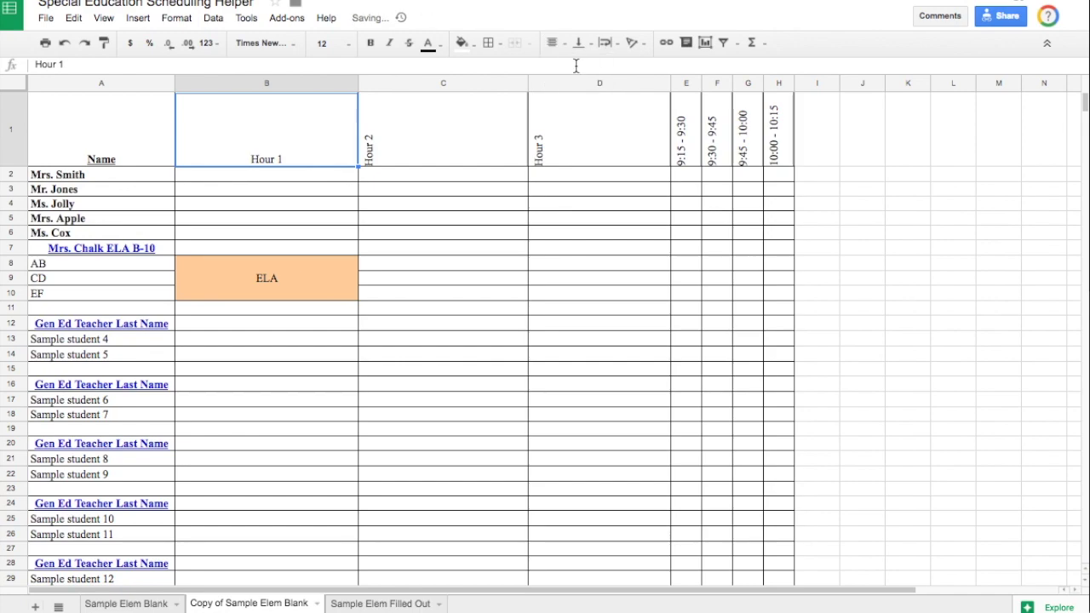
# Step: Make the Hour 1 heading bold at font size 14, and select the Hour 2 heading in C1
pyautogui.click(350, 46)
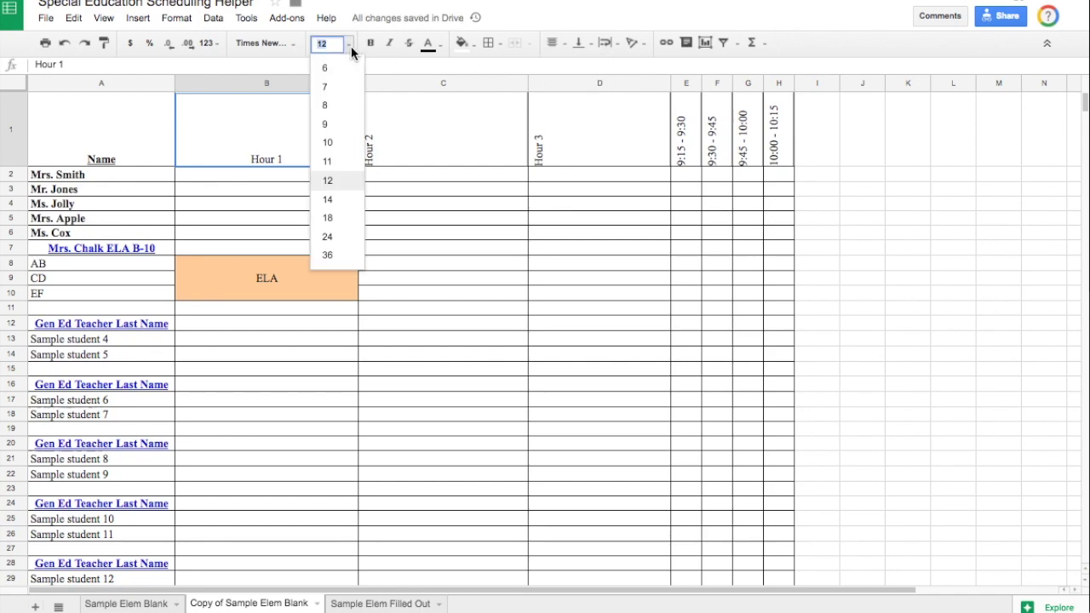
pyautogui.click(348, 200)
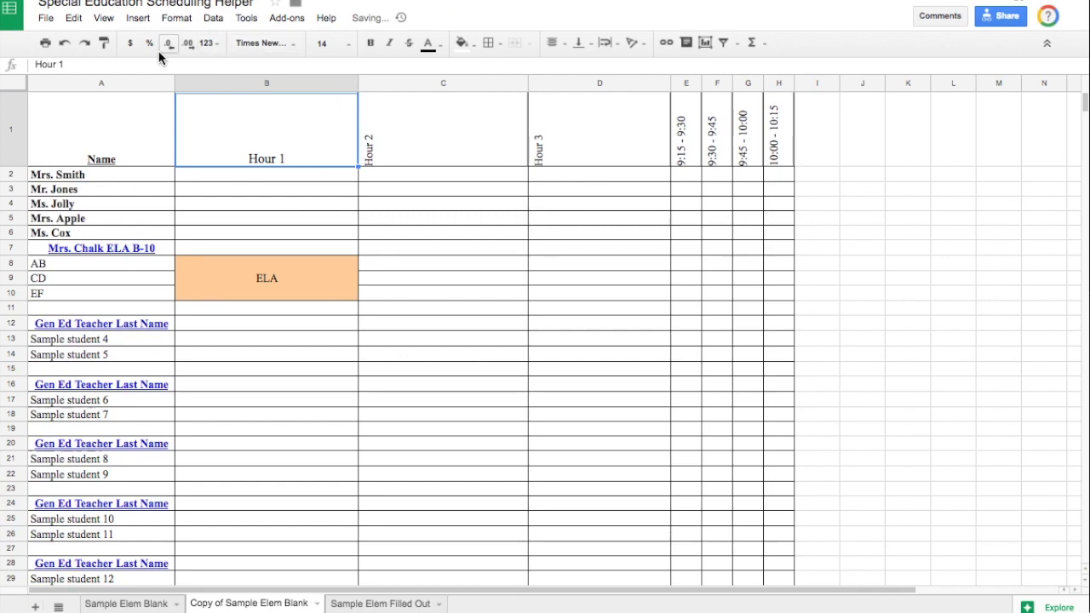
pyautogui.click(370, 44)
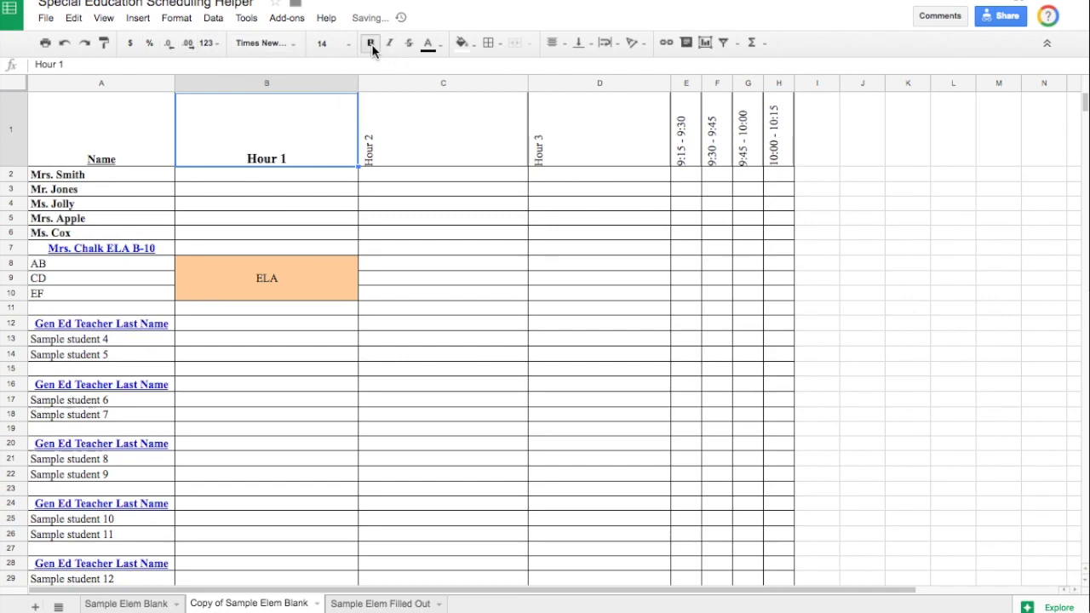
pyautogui.click(431, 155)
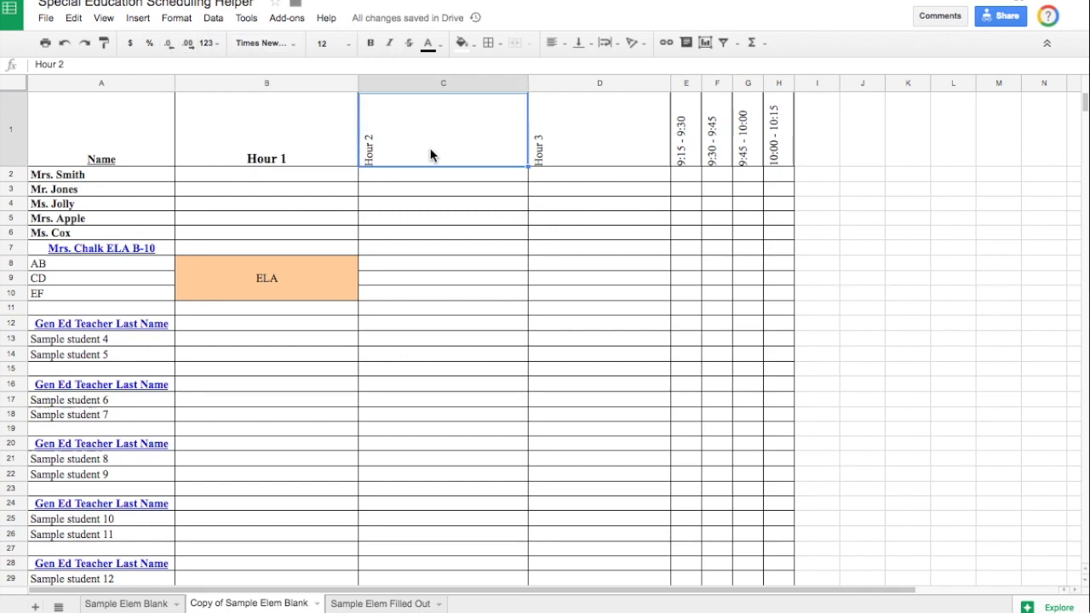